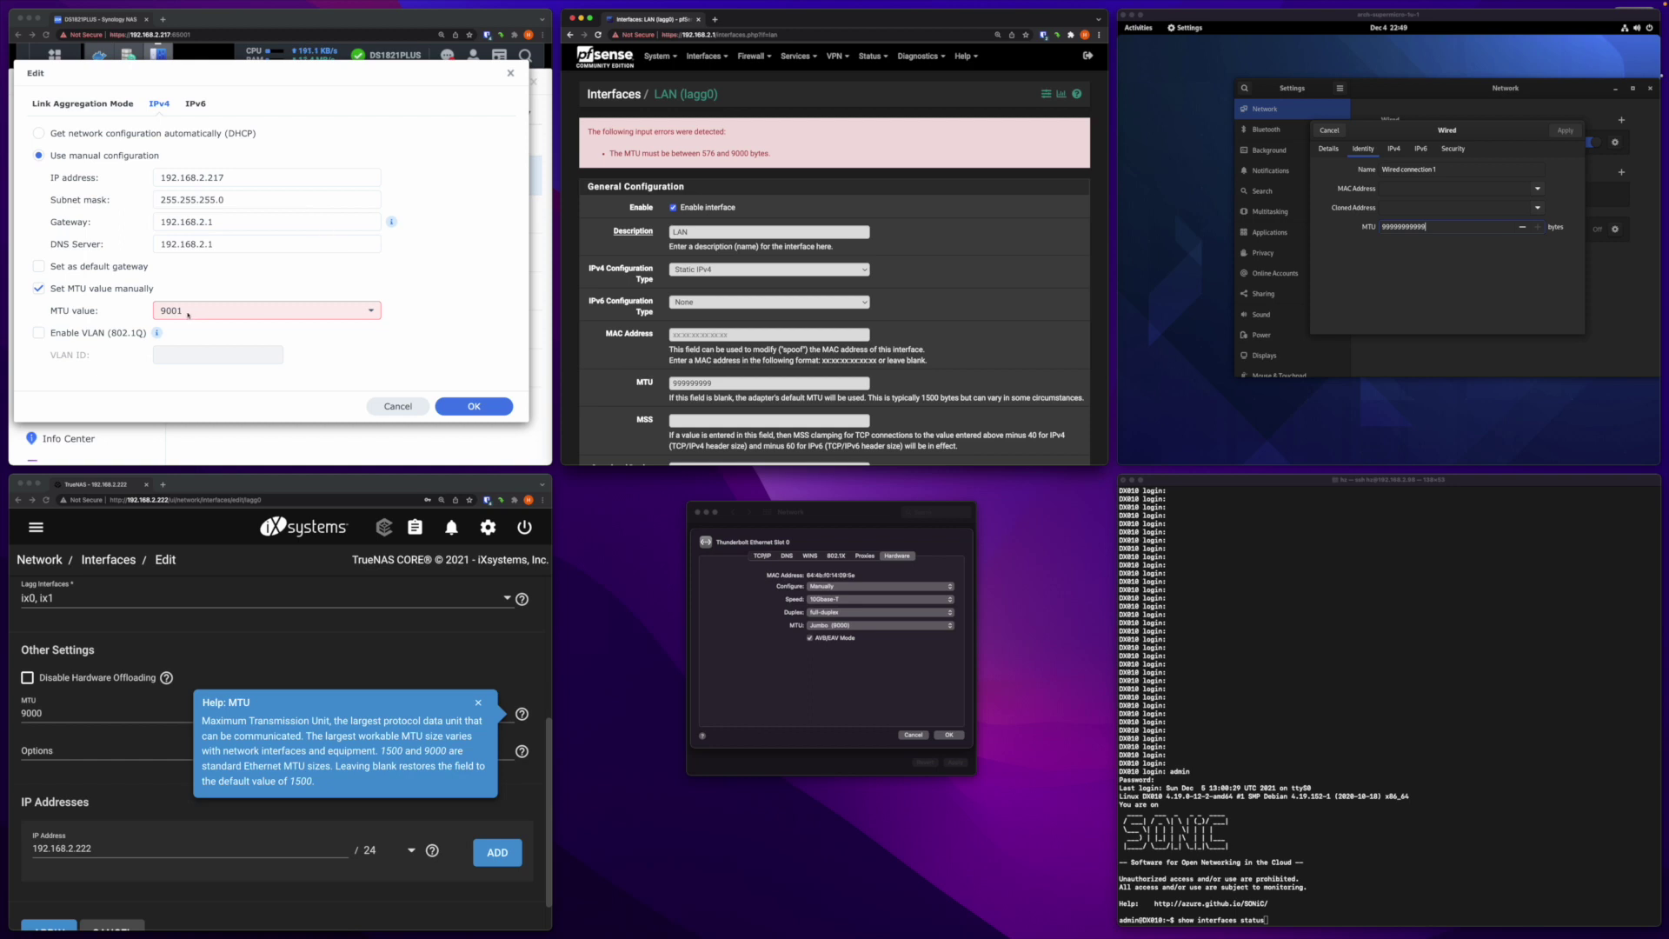
- Check the allowed range for the manual MTU value in the Synology bond's IPv4 settings
{"action": "left_click", "coordinate": [189, 310]}
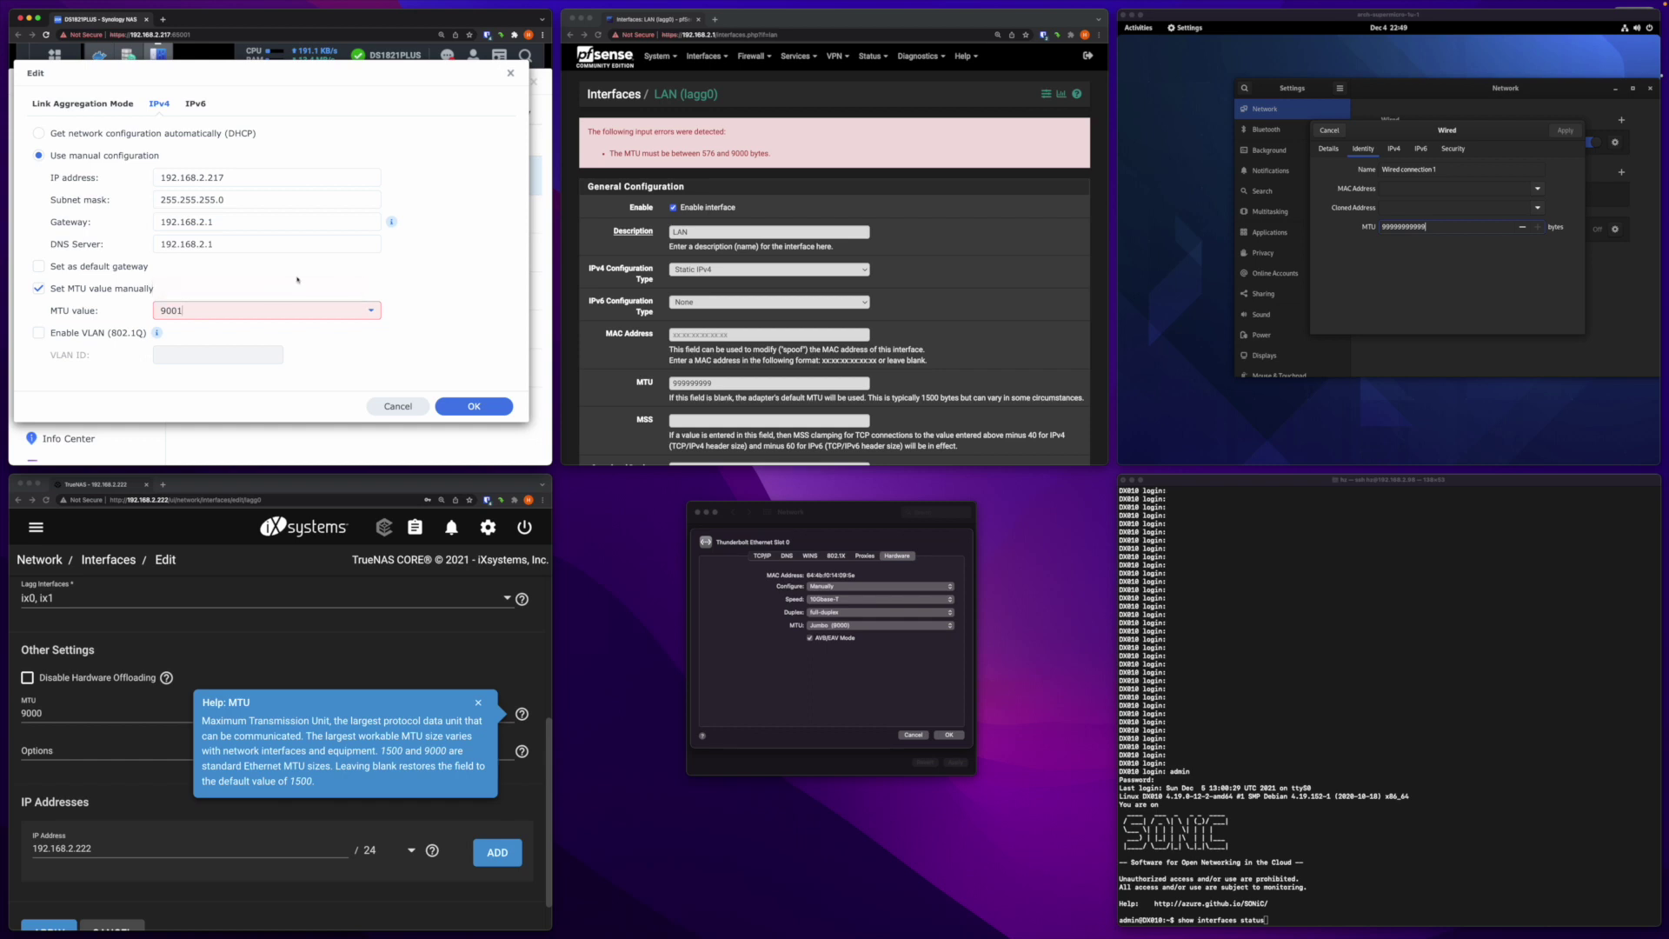
{"action": "mouse_move", "coordinate": [244, 309]}
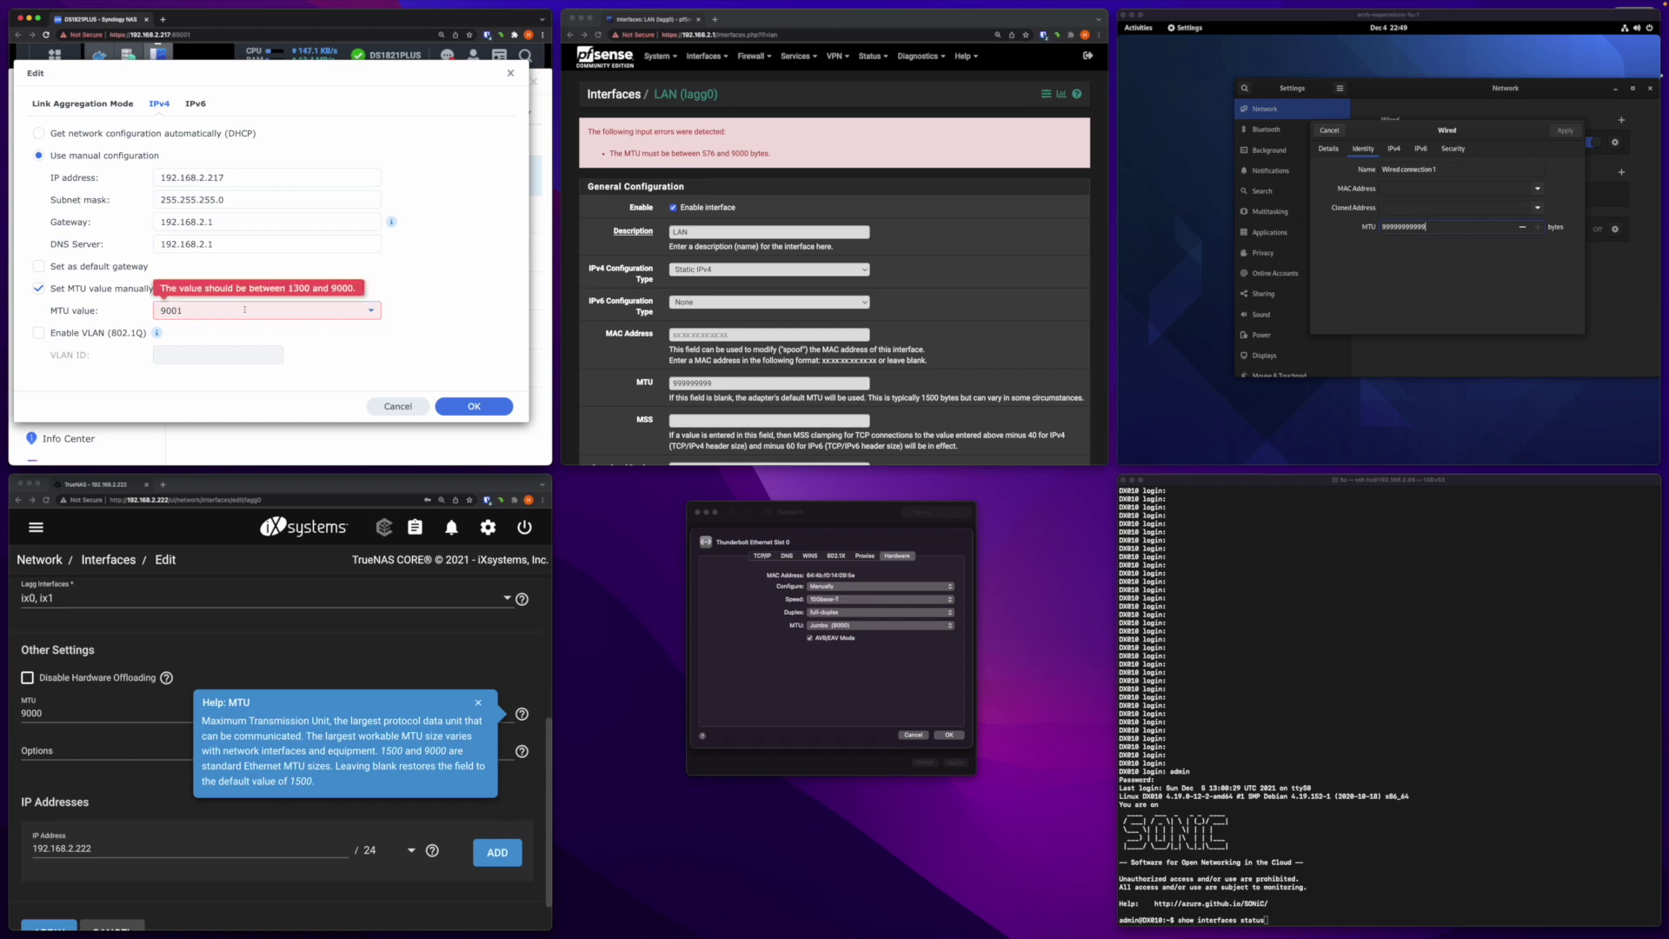
- Enter 10000 as the MTU of the lagg interface in TrueNAS and highlight the maximum value allowed for it
{"action": "left_click", "coordinate": [302, 642]}
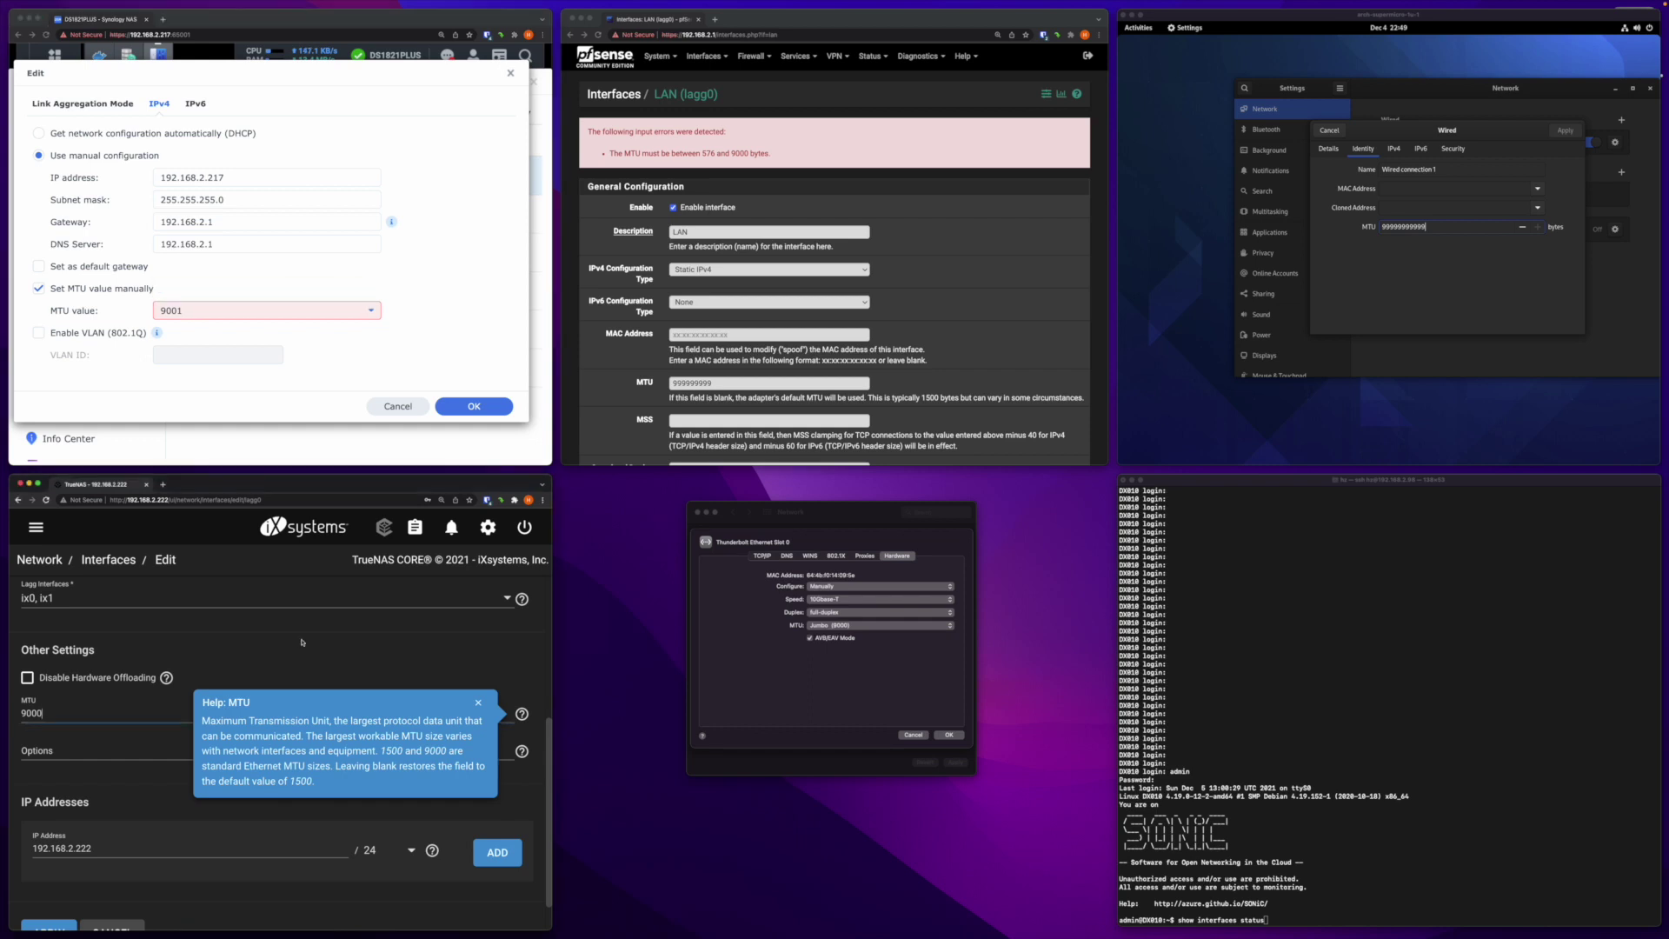
{"action": "left_click", "coordinate": [32, 712]}
{"action": "double_click", "coordinate": [32, 712]}
{"action": "type", "text": "10000"}
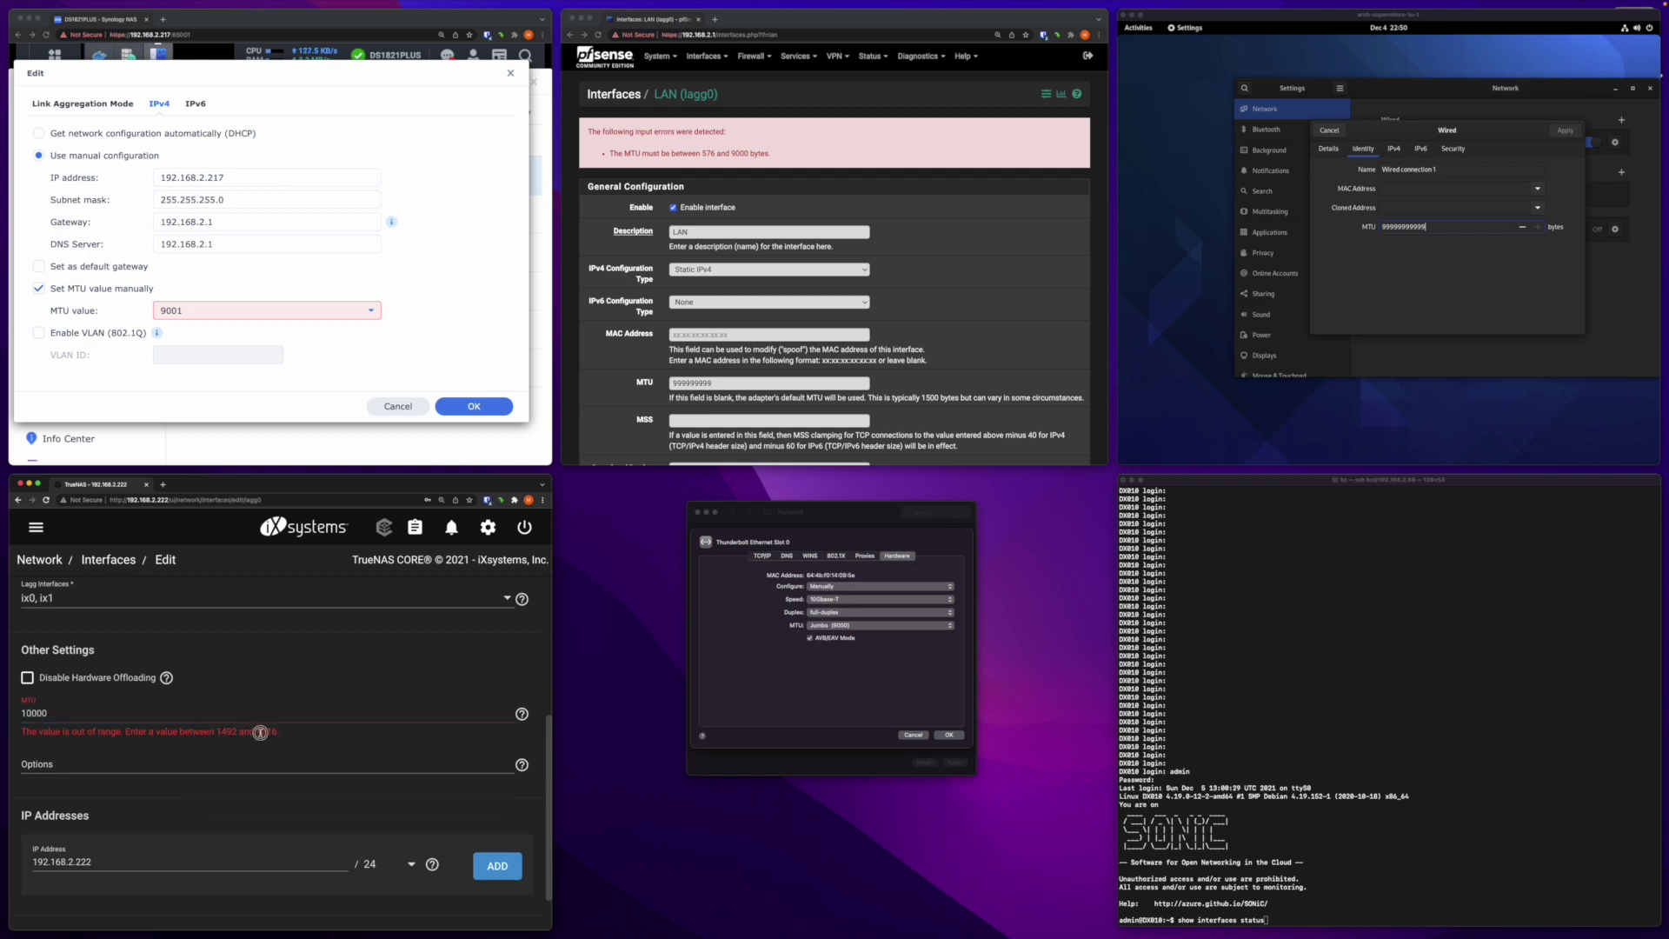
{"action": "double_click", "coordinate": [259, 731]}
- Change the Mac's Thunderbolt Ethernet hardware MTU to Custom
{"action": "left_click", "coordinate": [1008, 254]}
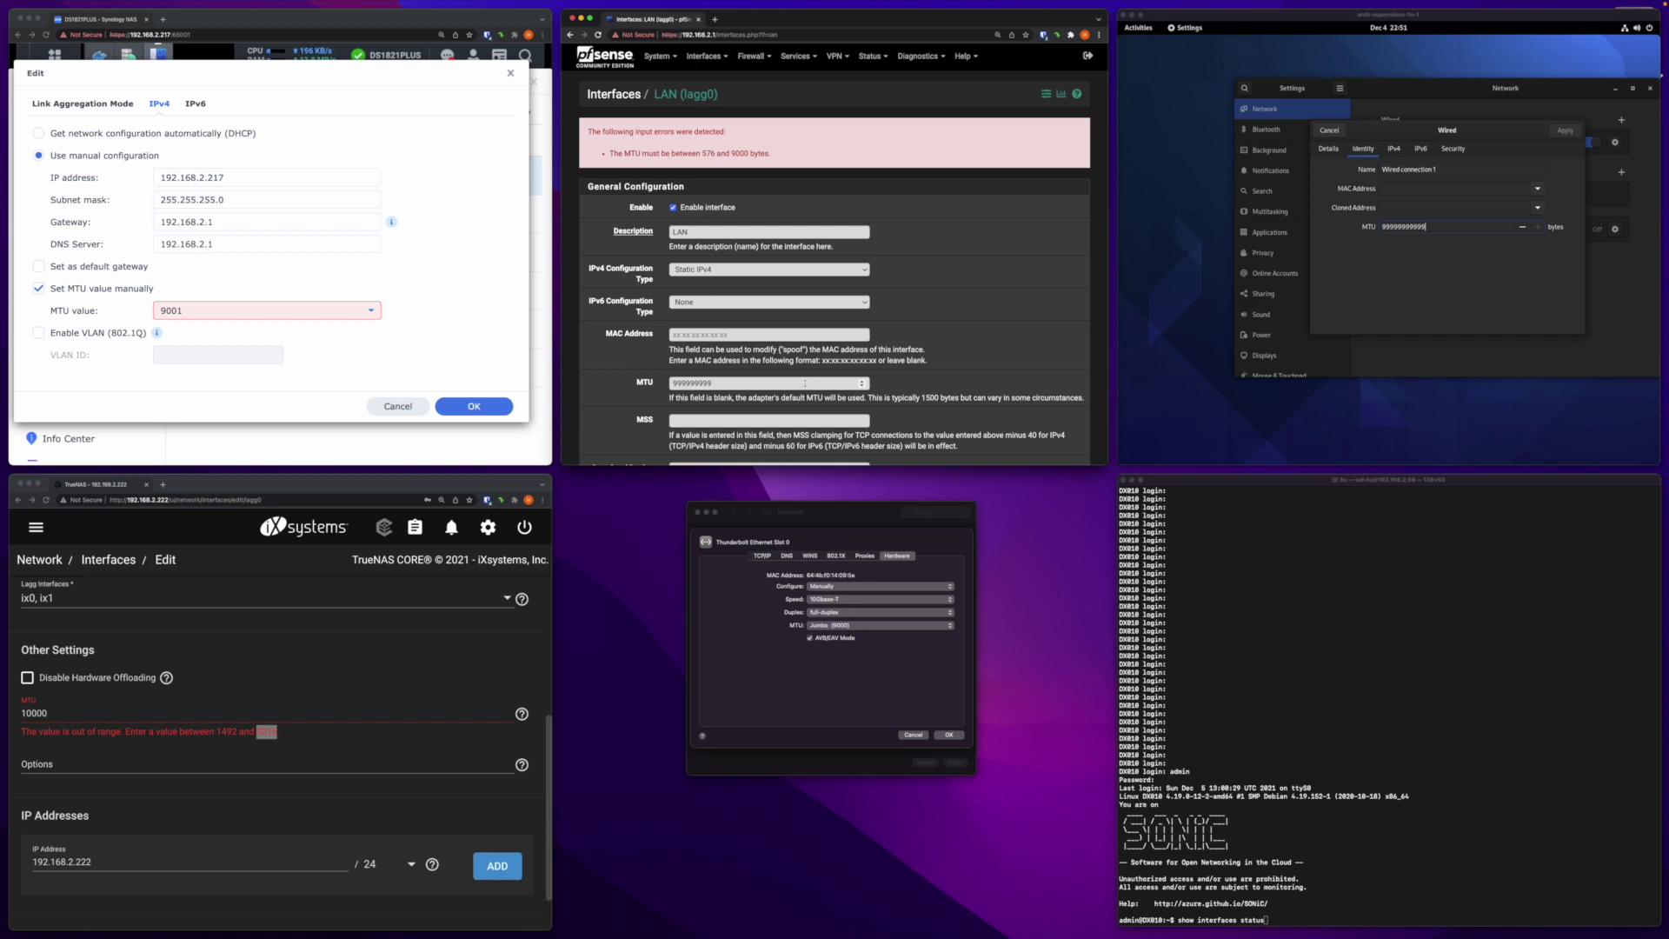
{"action": "left_click", "coordinate": [815, 691]}
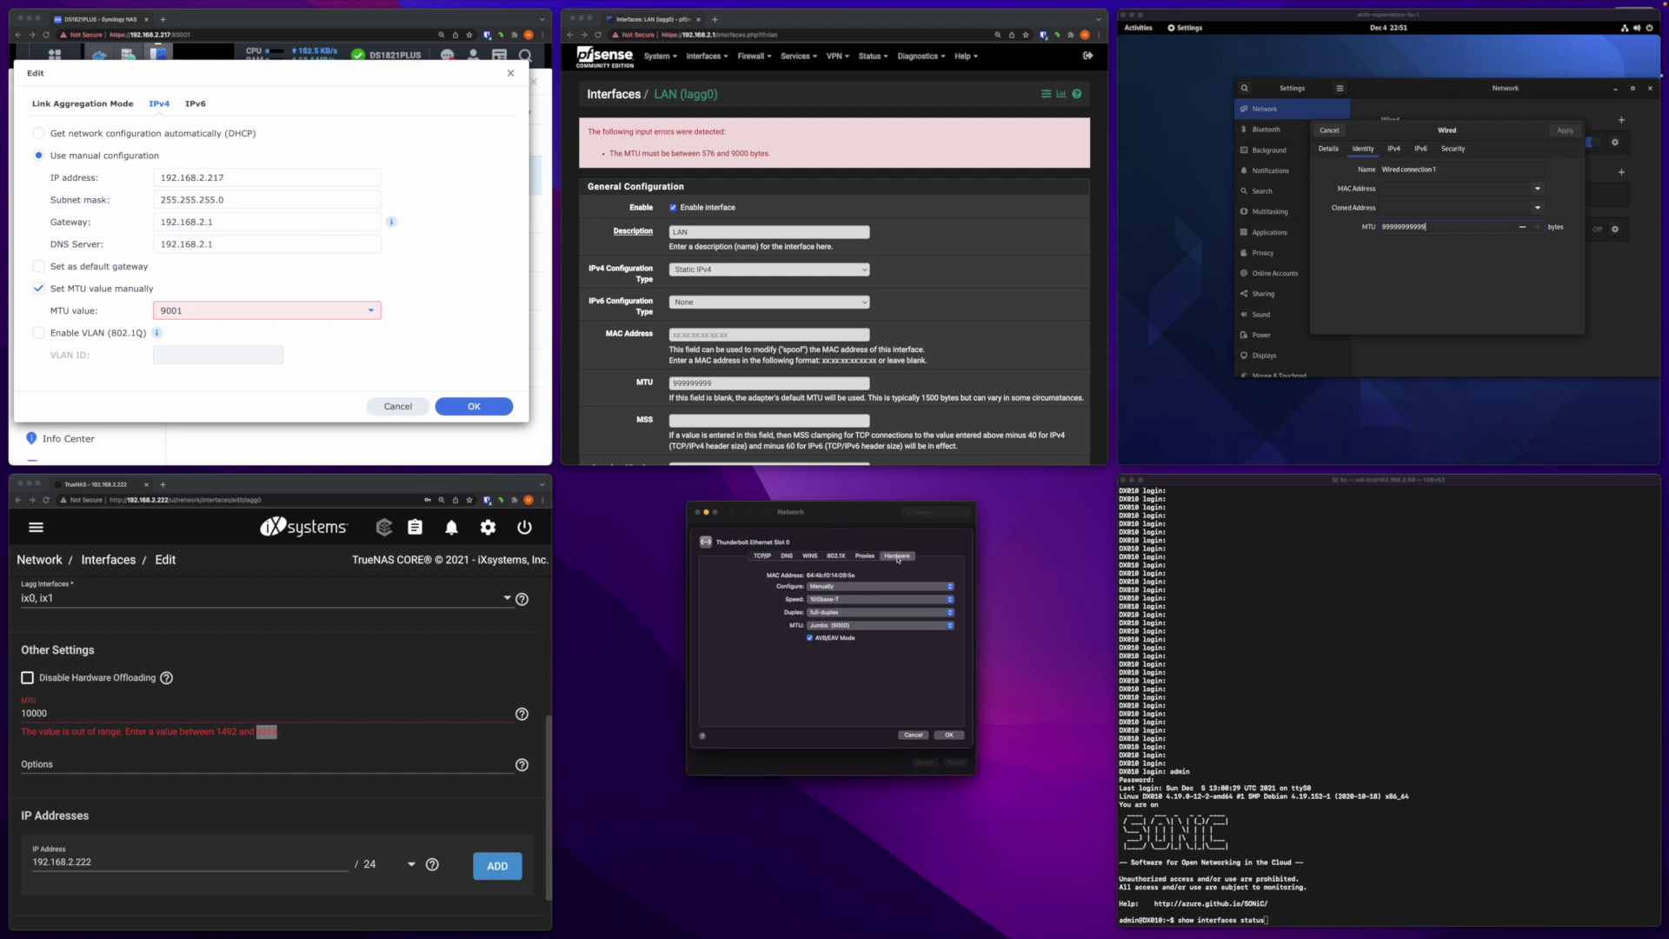
{"action": "left_click", "coordinate": [846, 626]}
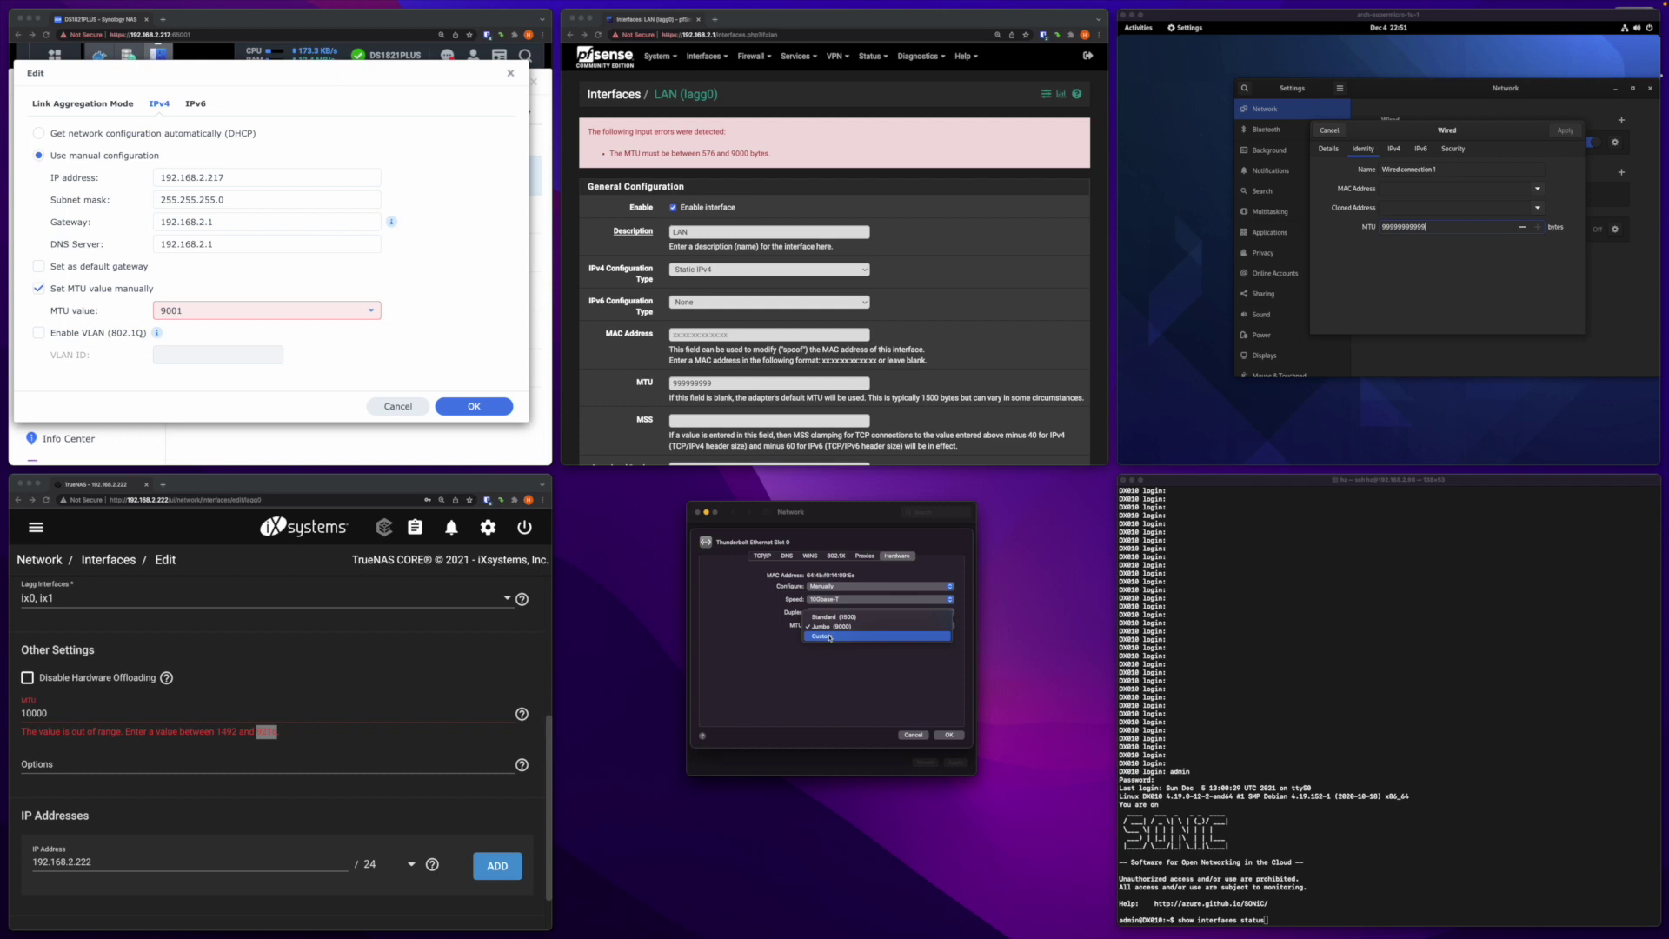
{"action": "left_click", "coordinate": [829, 637]}
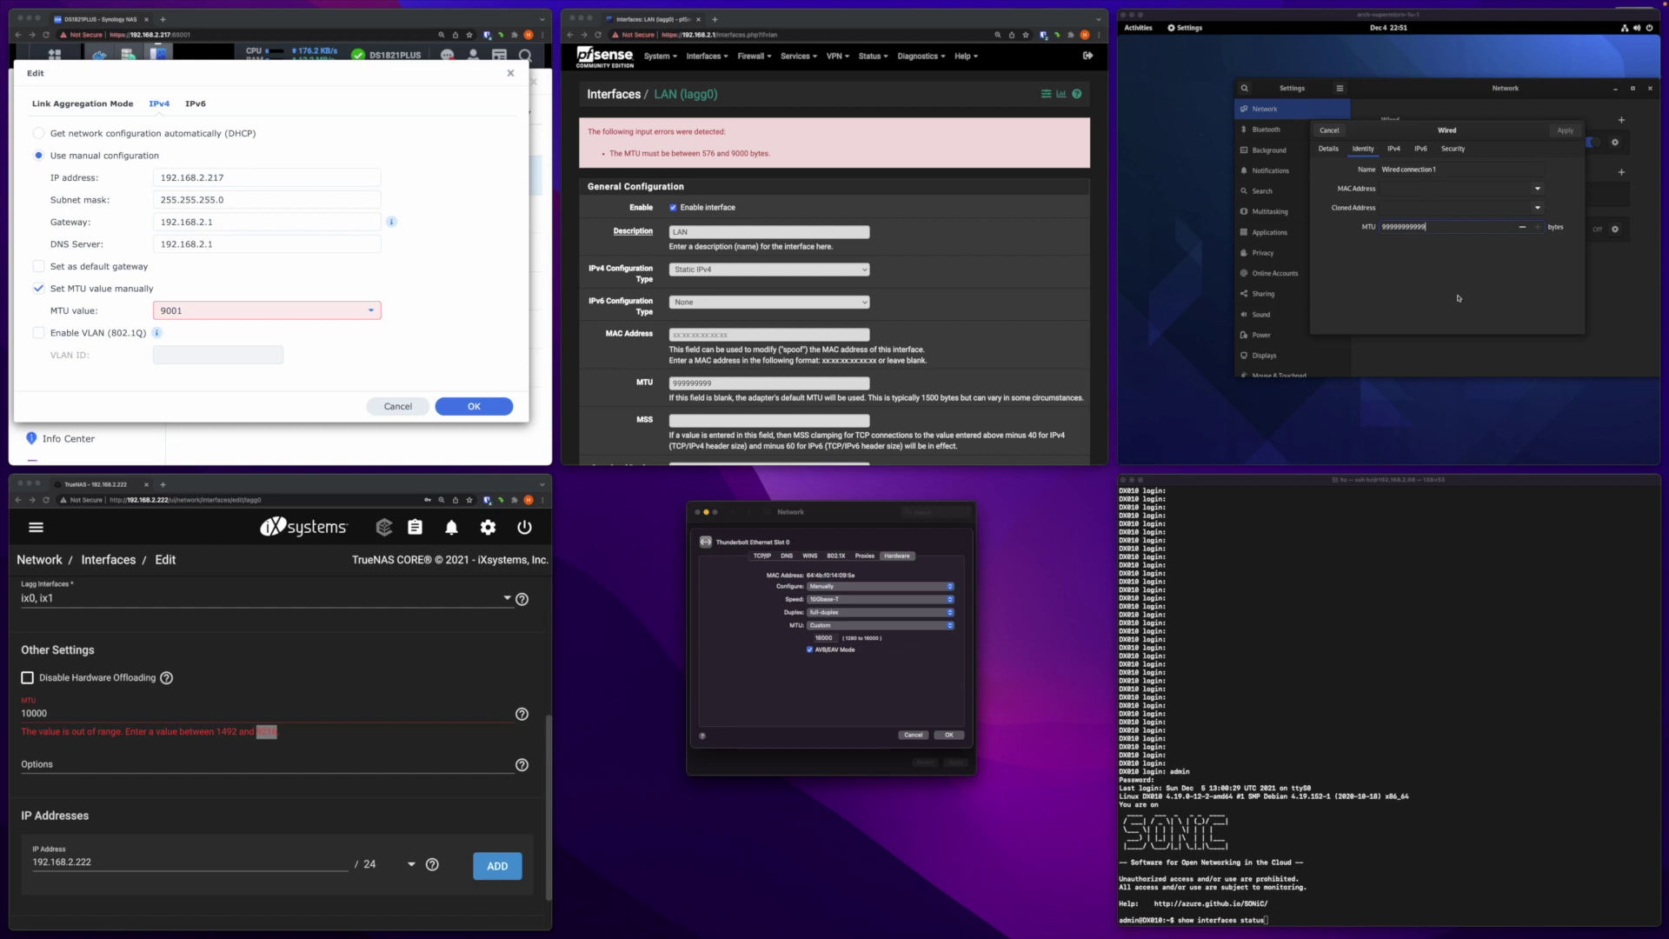
- Test the maximum MTU of Wired connection 1 in the Linux network settings by leaving the field with an oversized value
{"action": "left_click", "coordinate": [1426, 211]}
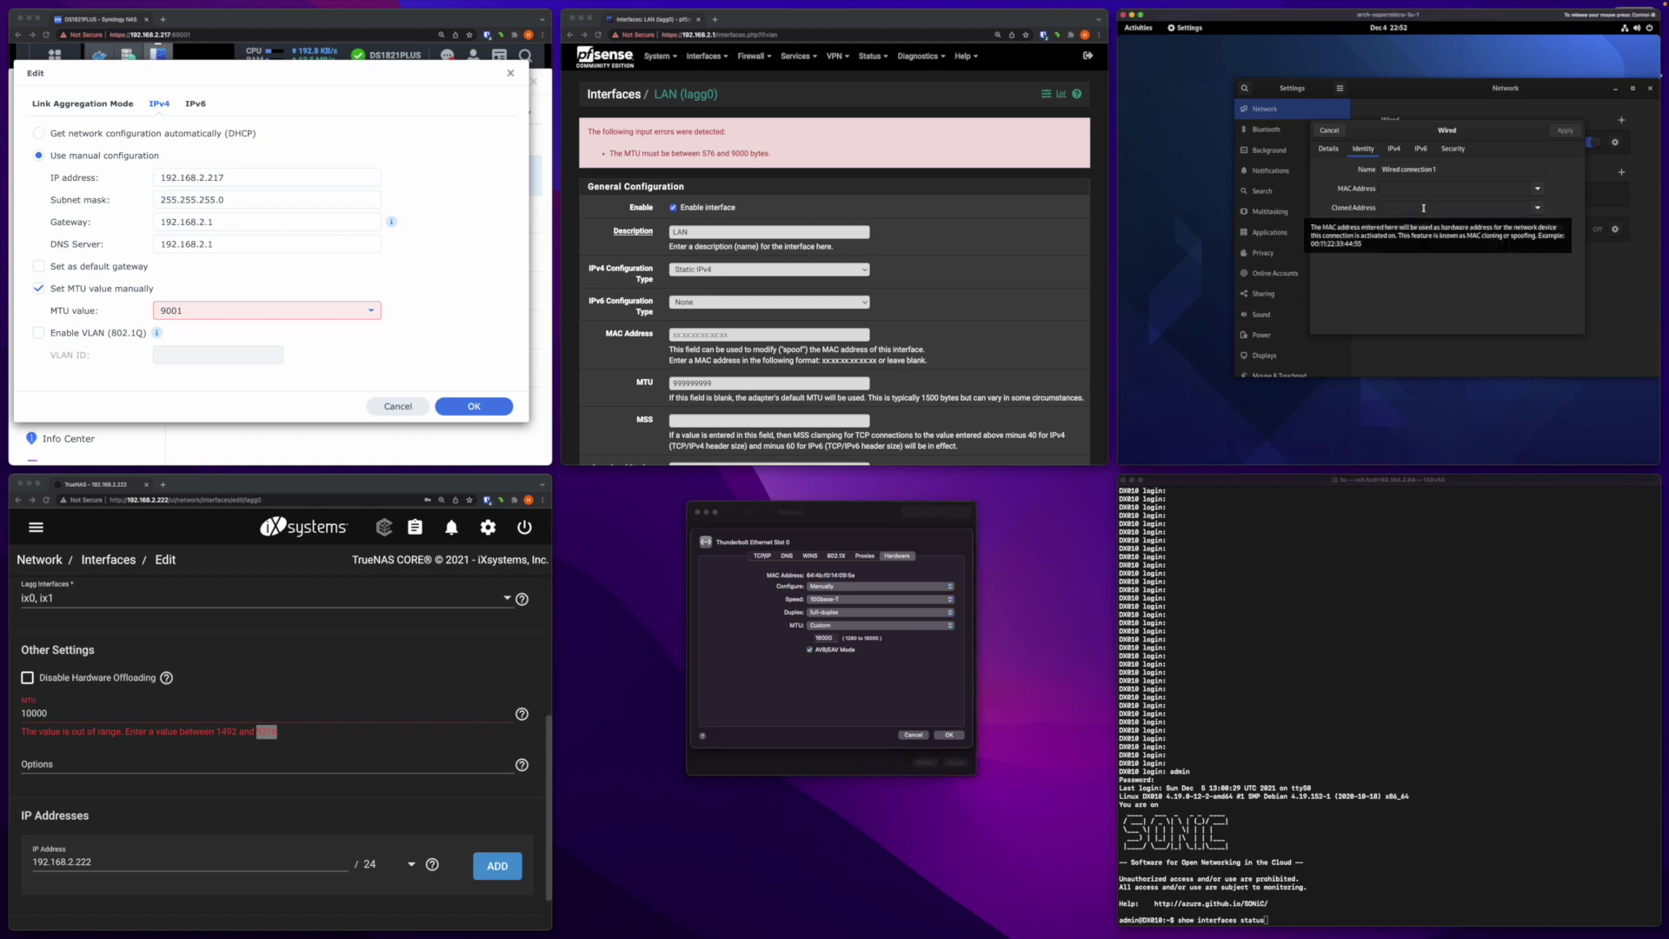
{"action": "left_click_drag", "start_coordinate": [1426, 227], "coordinate": [1336, 214]}
{"action": "type", "text": "999"}
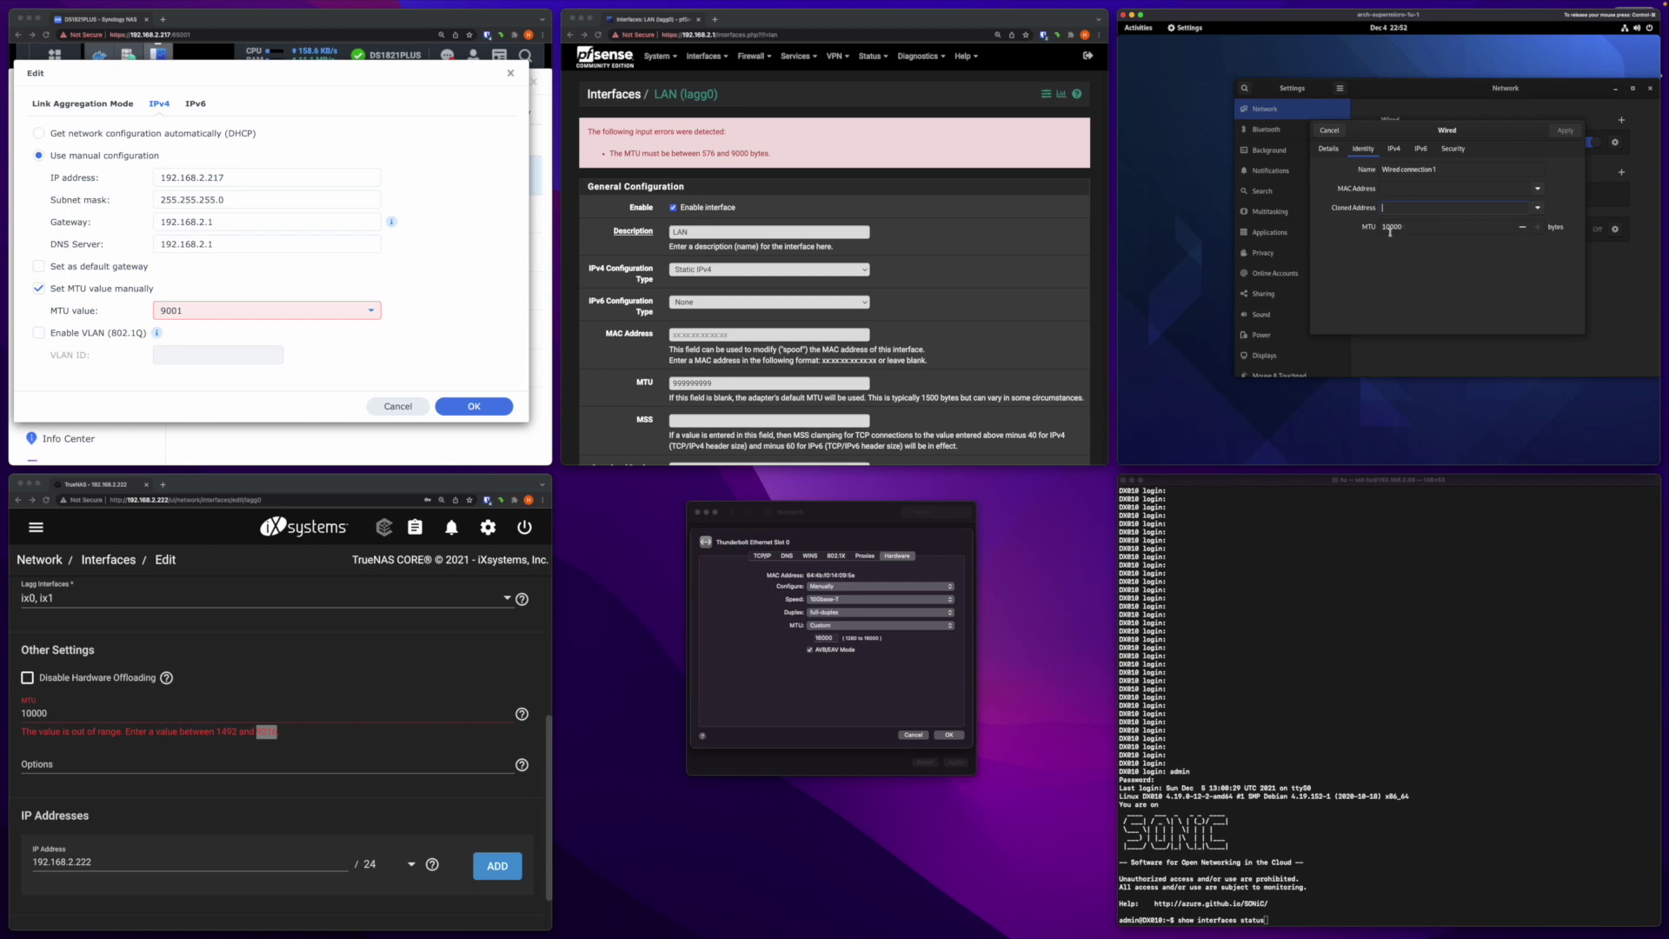
- Run show interfaces status on the SONiC switch to check the MTU of each port
{"action": "left_click", "coordinate": [1242, 640]}
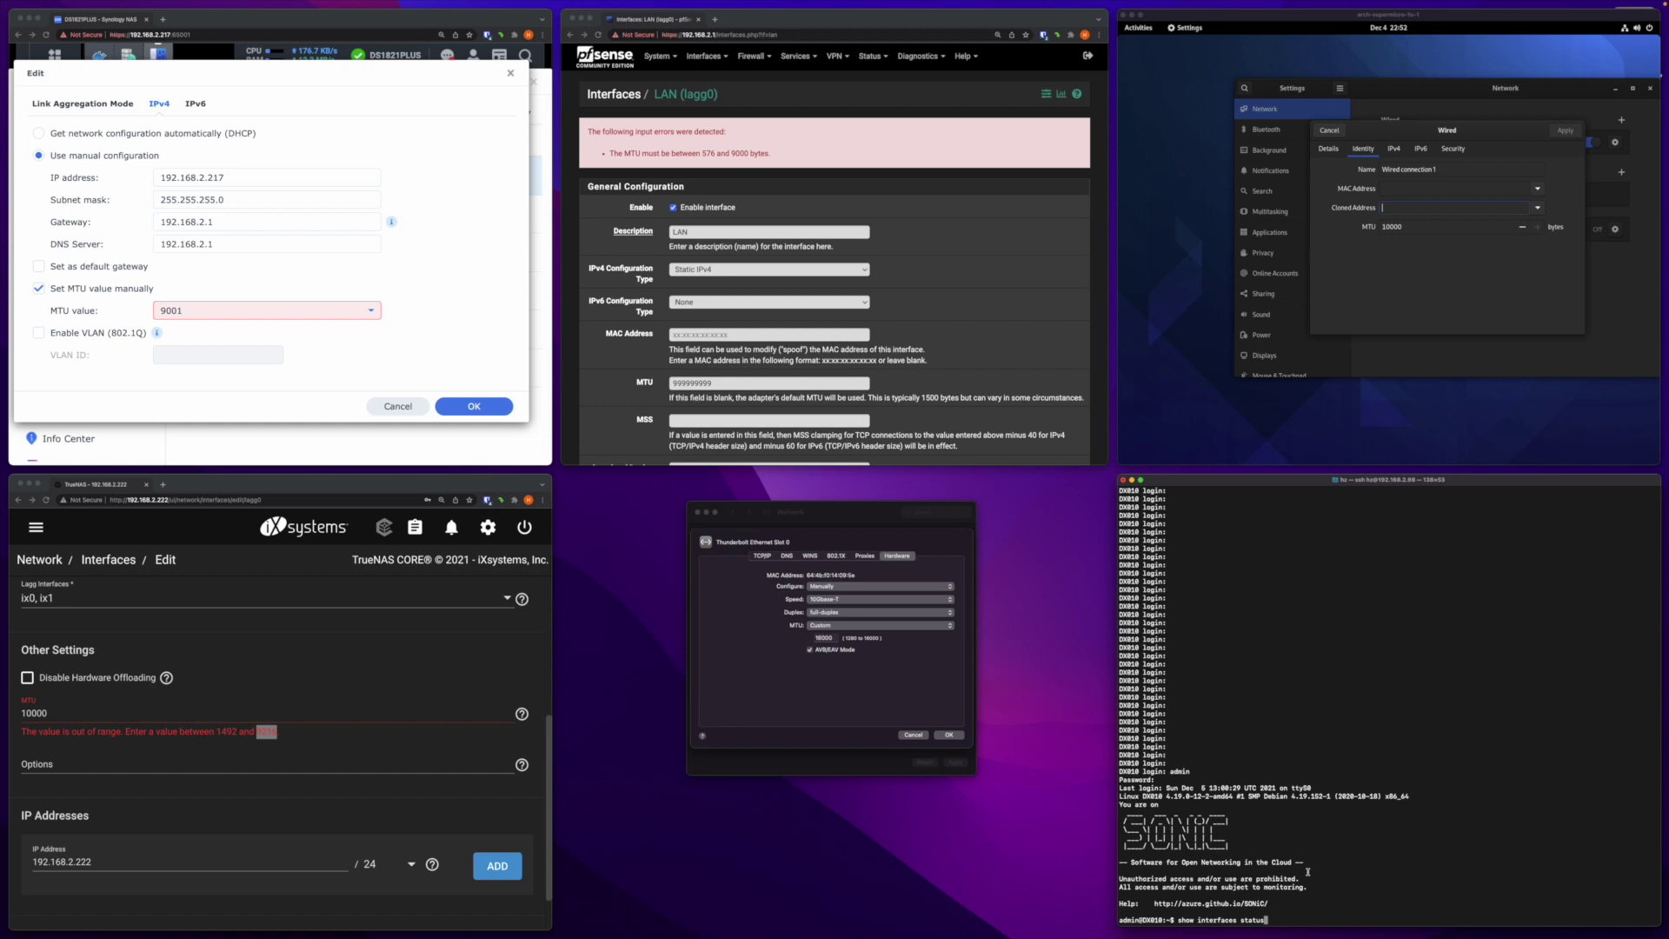
{"action": "key", "text": "Return"}
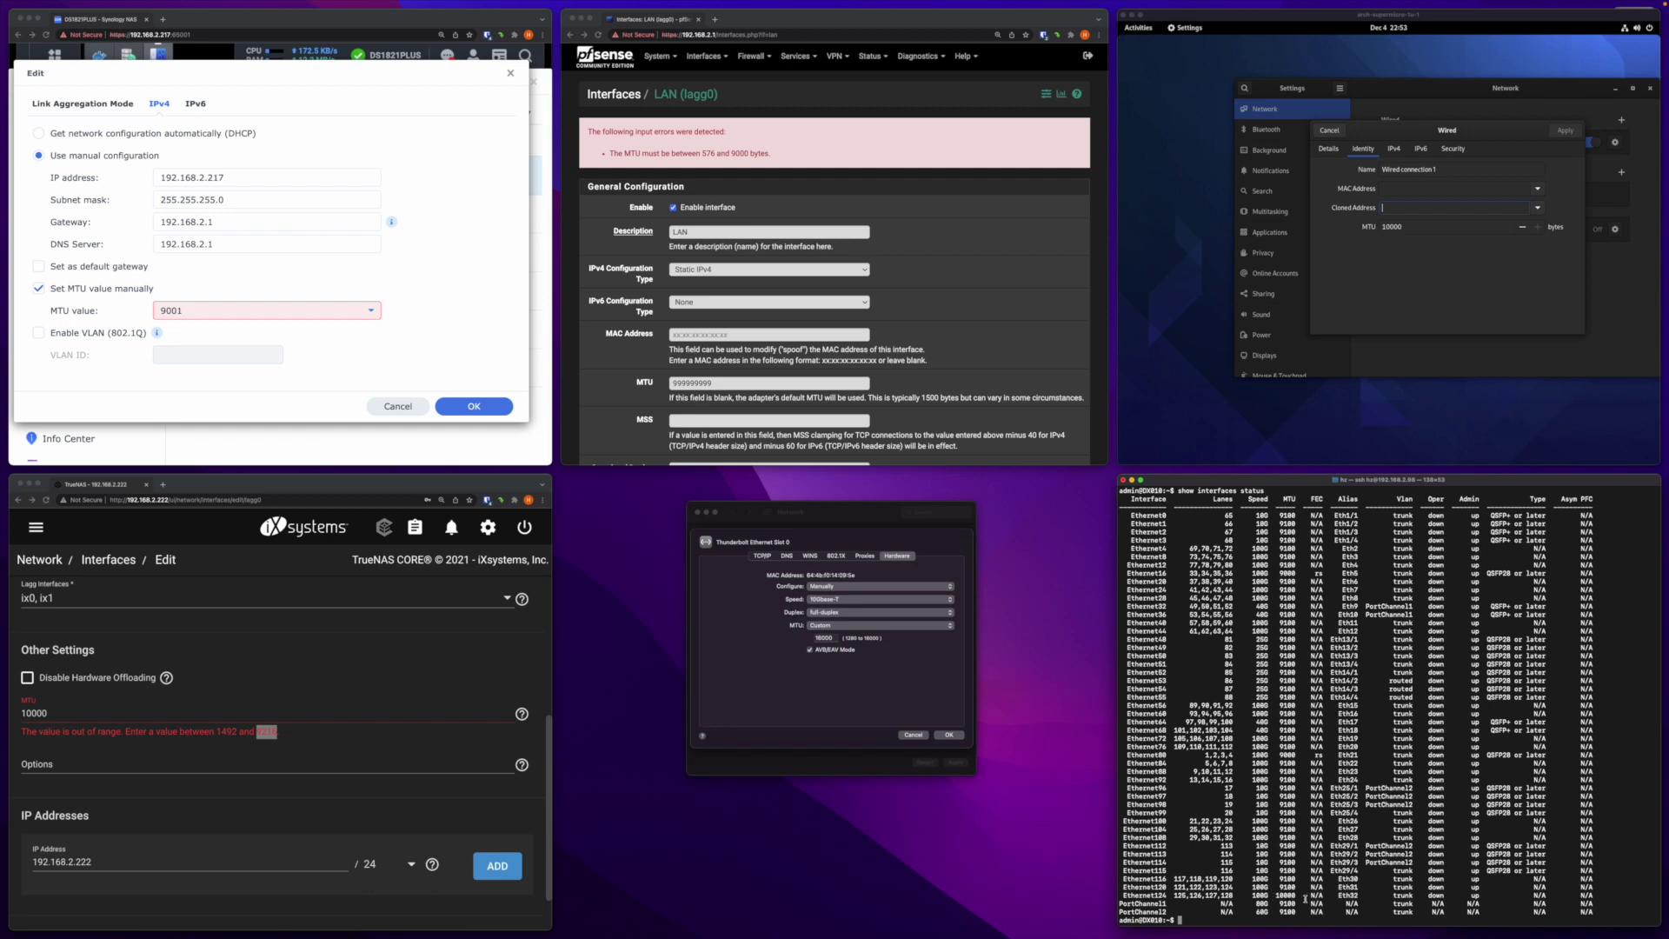
- Try to set Ethernet124 to MTU 10001 with sudo config interface mtu, and check its MTU in the interface status list
{"action": "type", "text": "sudo config interface mtu Ethernet124 10001"}
{"action": "key", "text": "Return"}
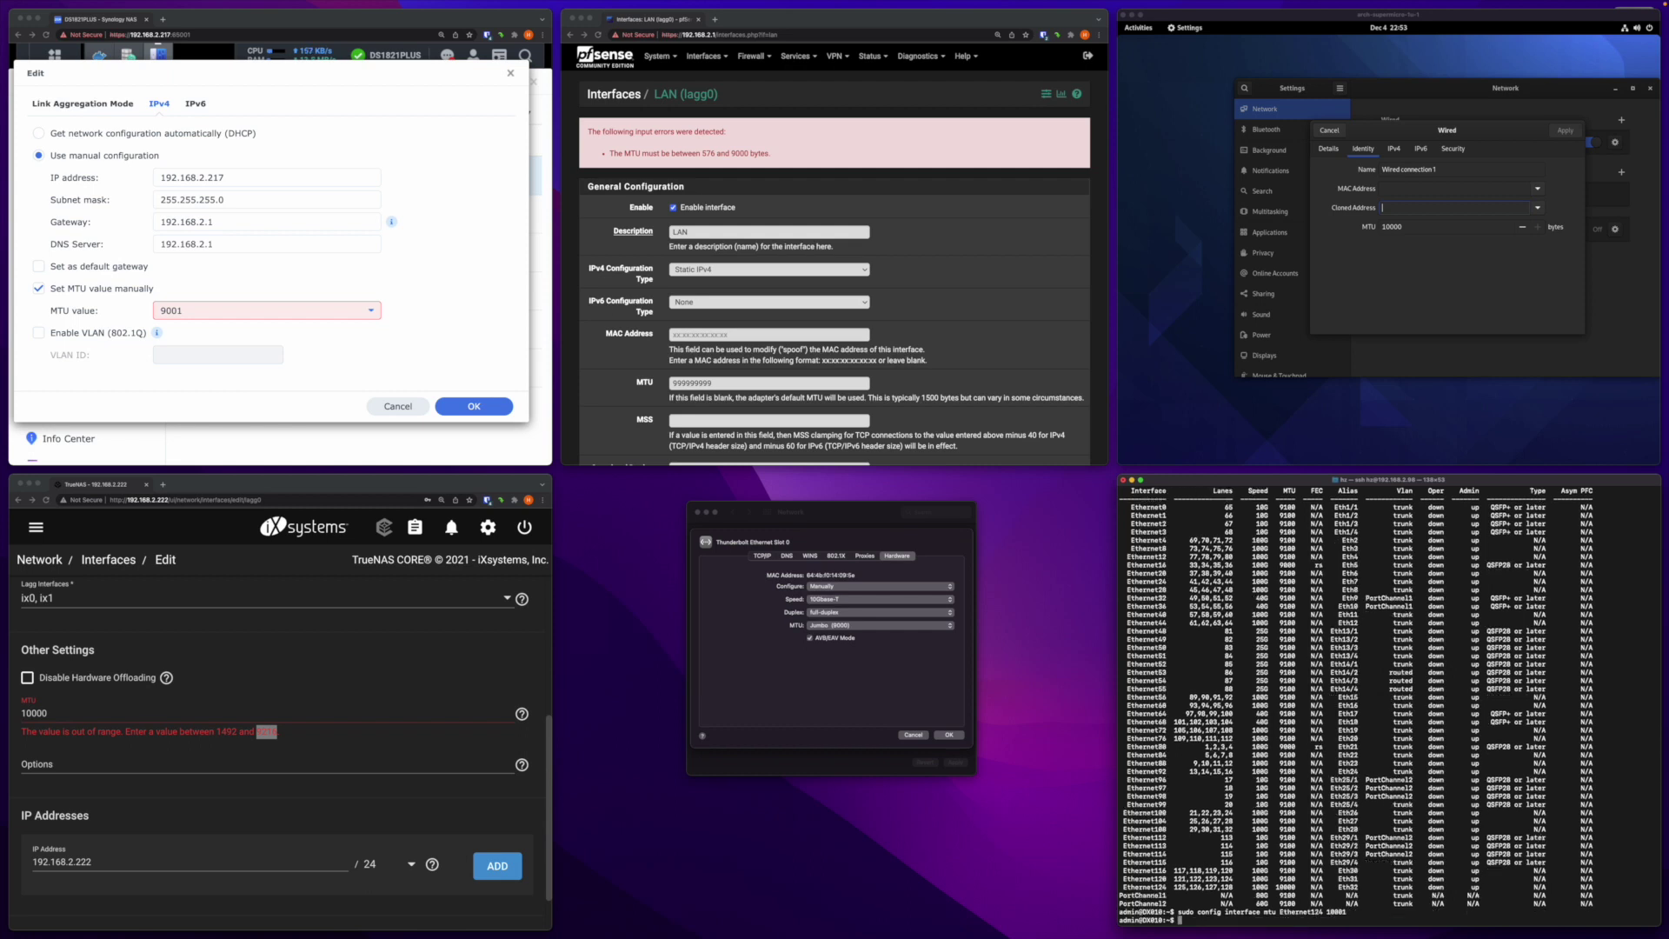
{"action": "key", "text": "Up"}
{"action": "key", "text": "Up"}
{"action": "key", "text": "Return"}
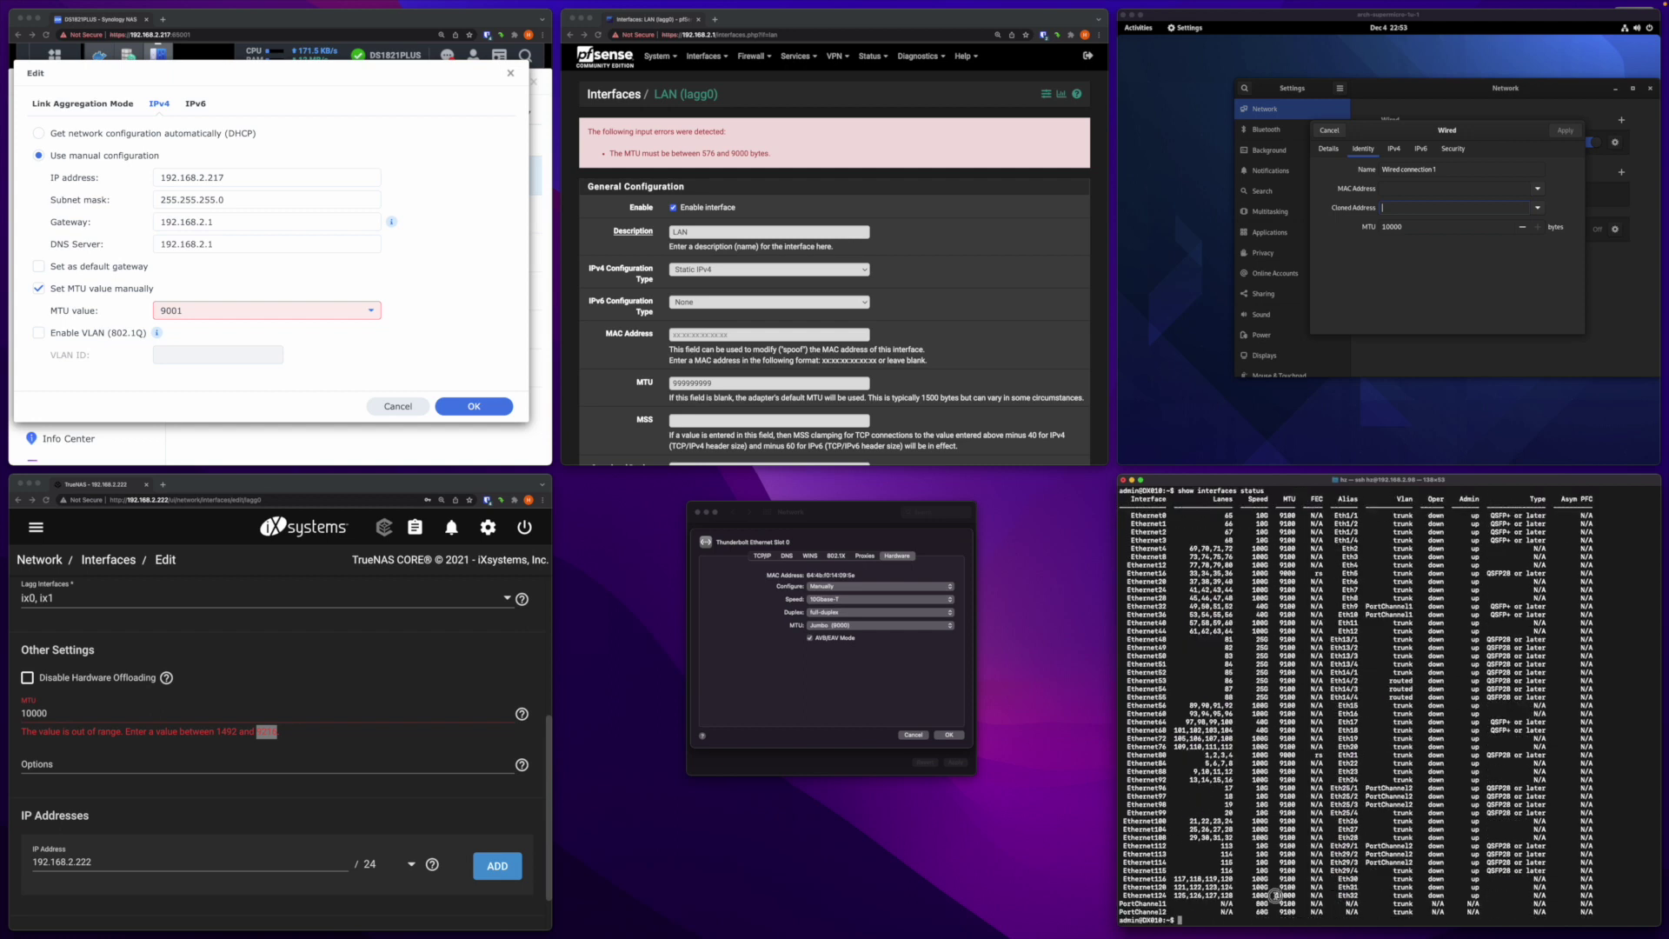
{"action": "left_click_drag", "start_coordinate": [1275, 895], "coordinate": [1297, 895]}
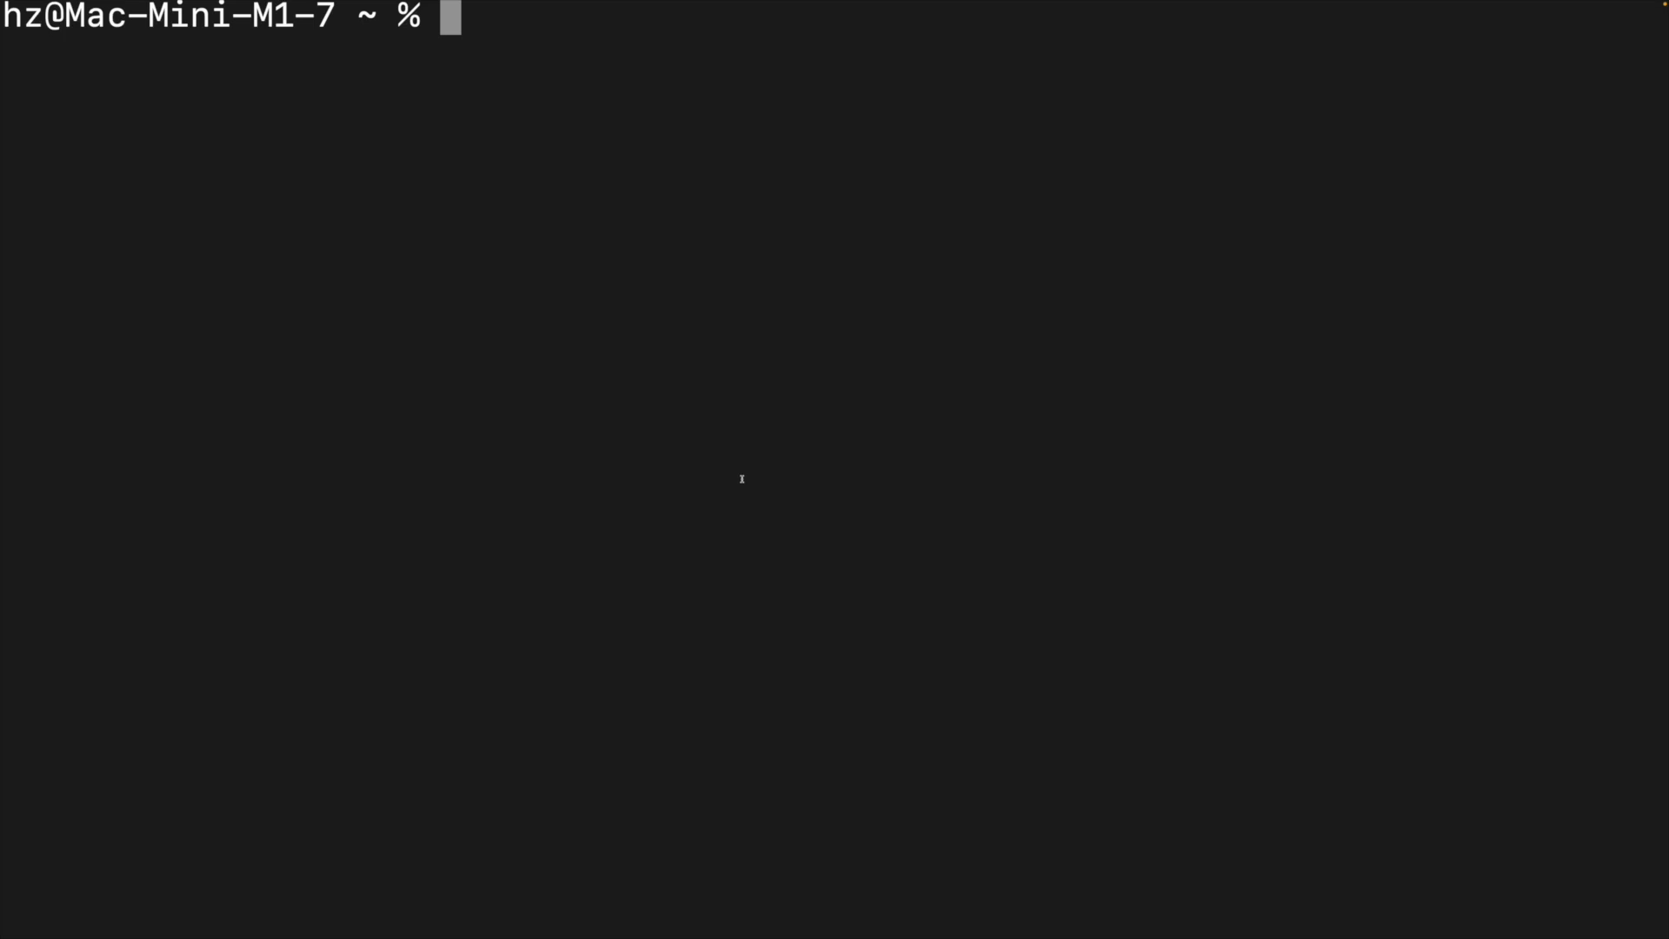
- Log in over SSH to the UniFi switch at 192.168.15.70 with the account password, and start a telnet session to localhost
{"action": "type", "text": "ssh hz@192.168.15.70"}
{"action": "type", "text": "telnet"}
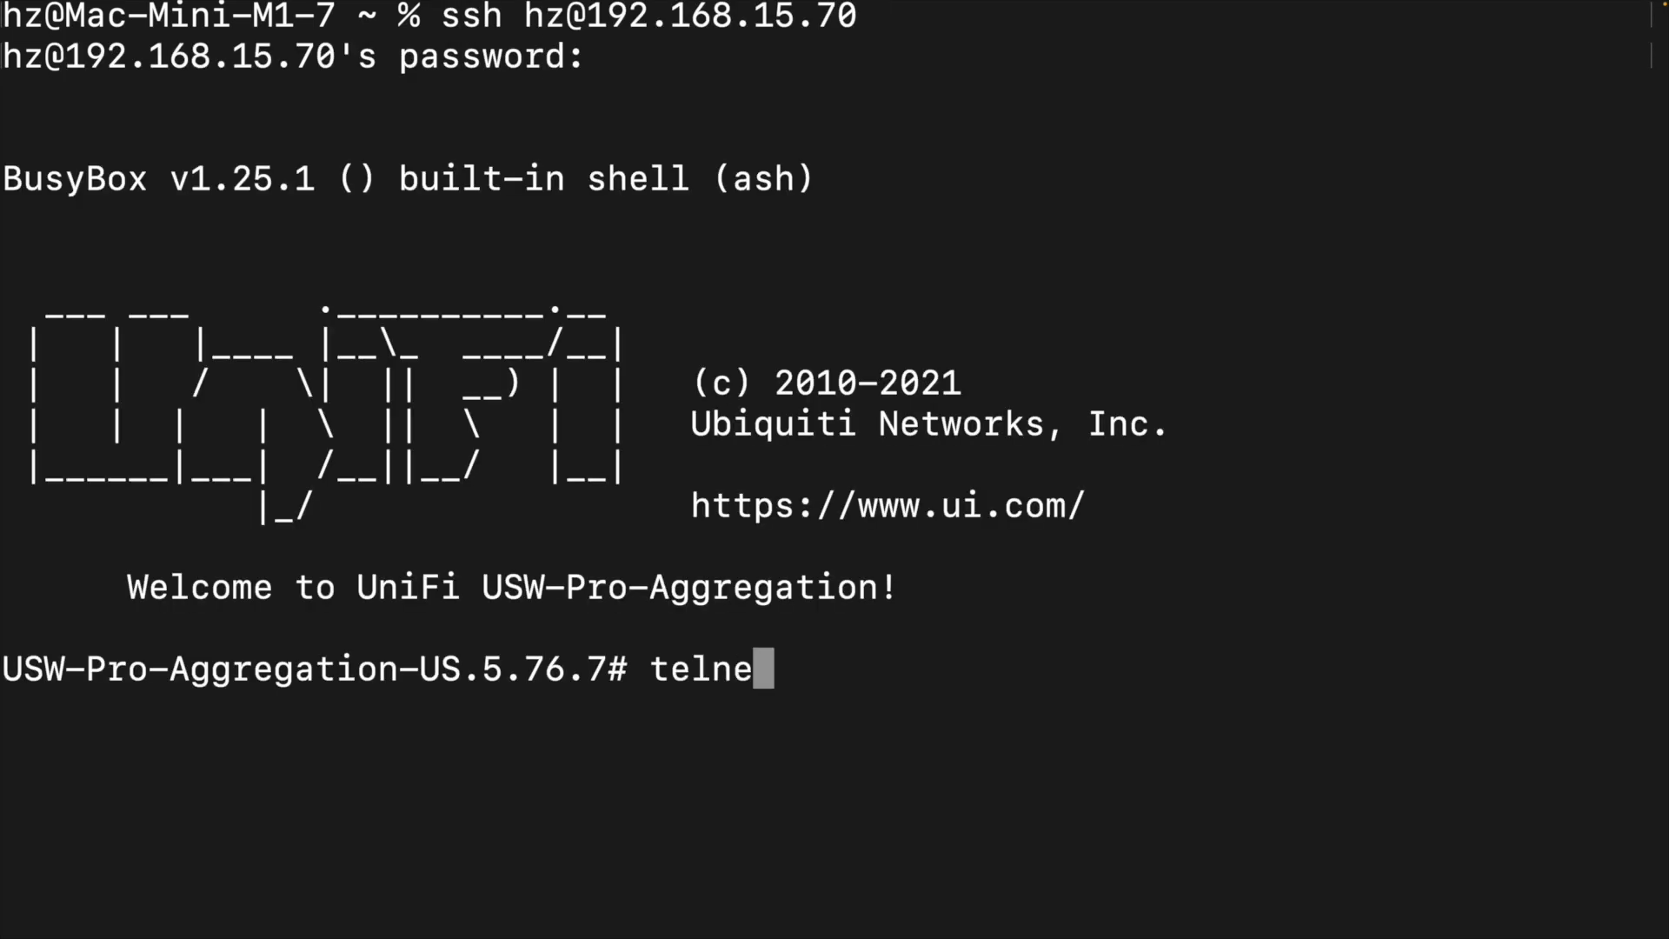
- Run show ip interface 0/1 on the UniFi switch and highlight its IP MTU value
{"action": "type", "text": "1"}
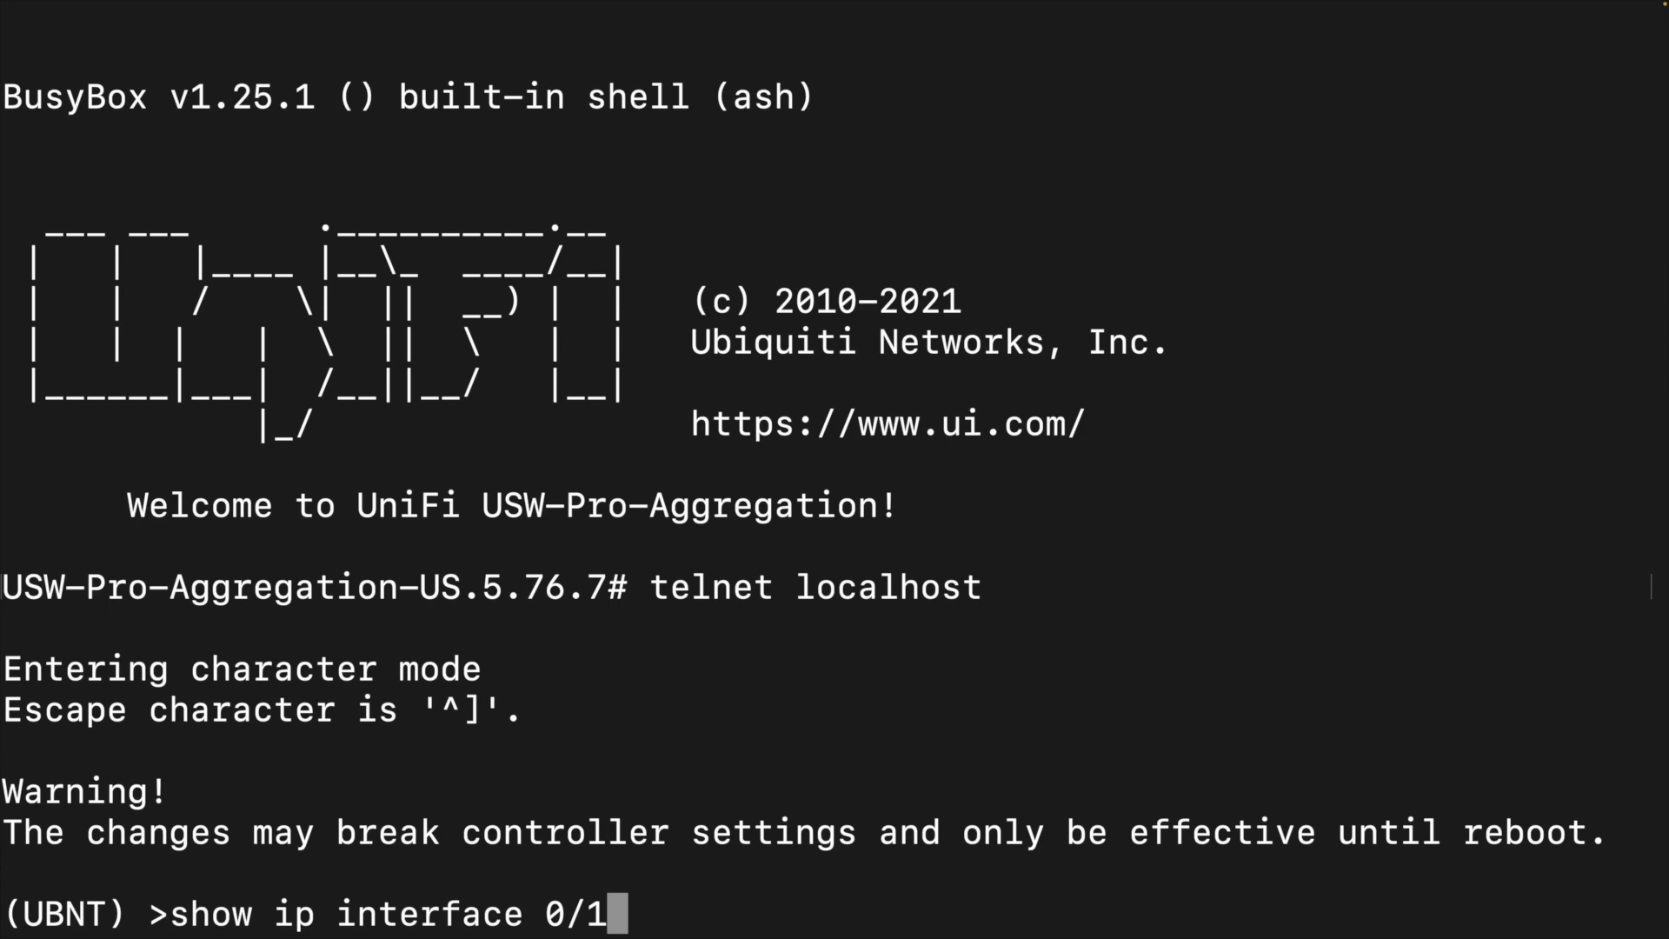
{"action": "key", "text": "Return"}
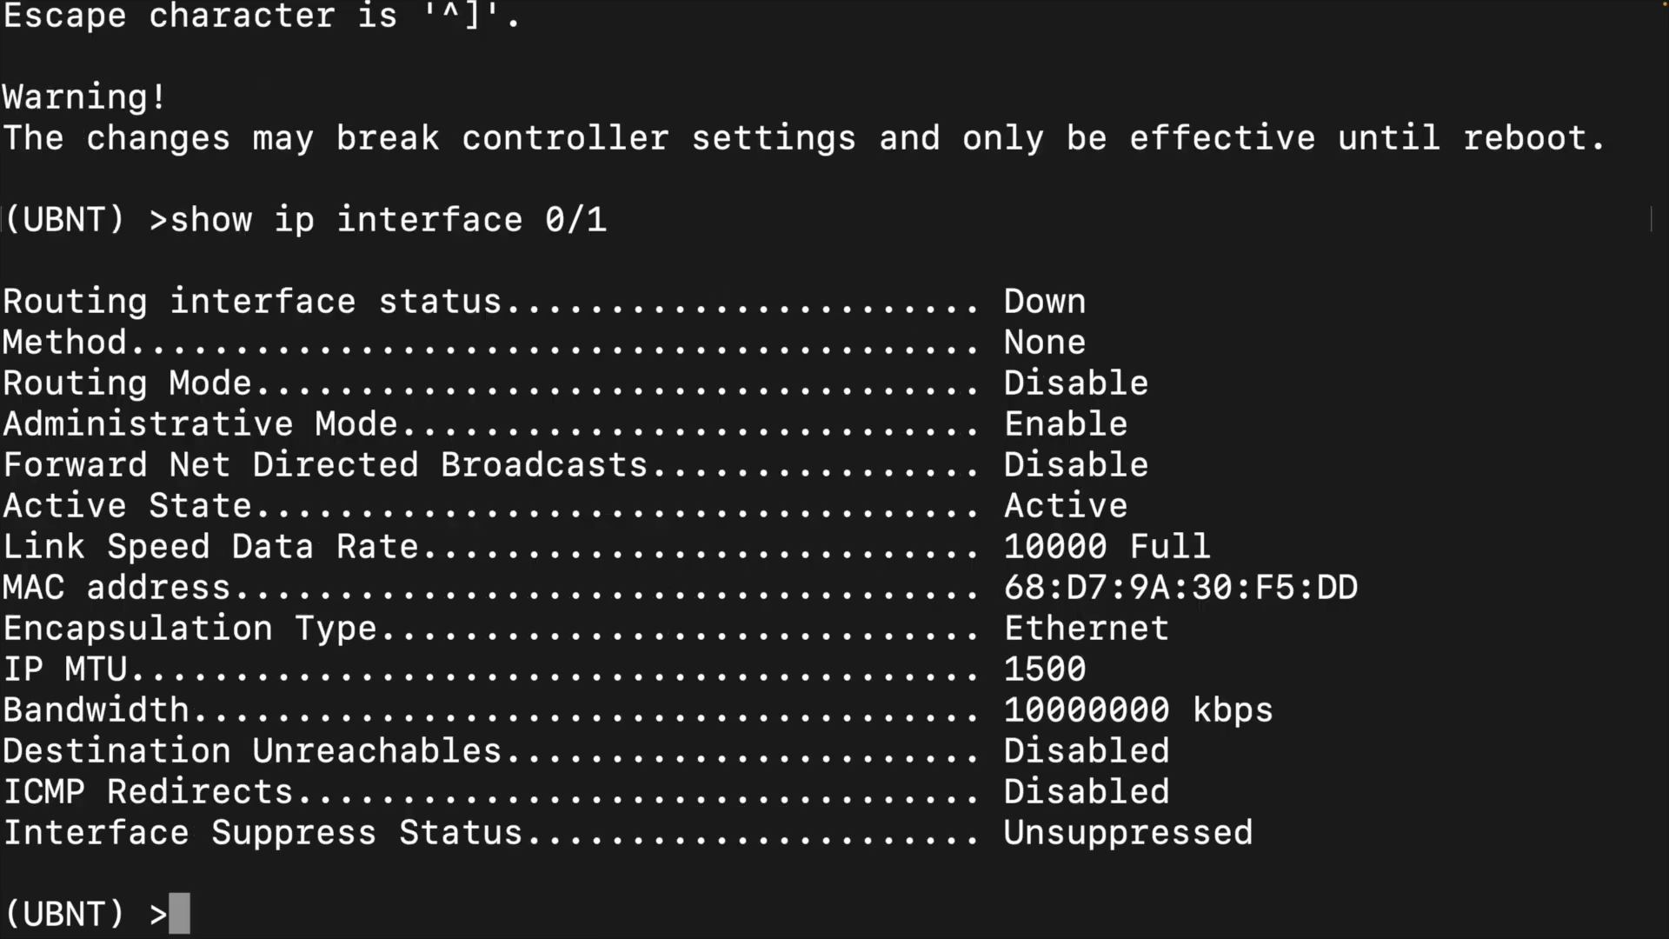
{"action": "left_click_drag", "start_coordinate": [1087, 669], "coordinate": [1003, 678]}
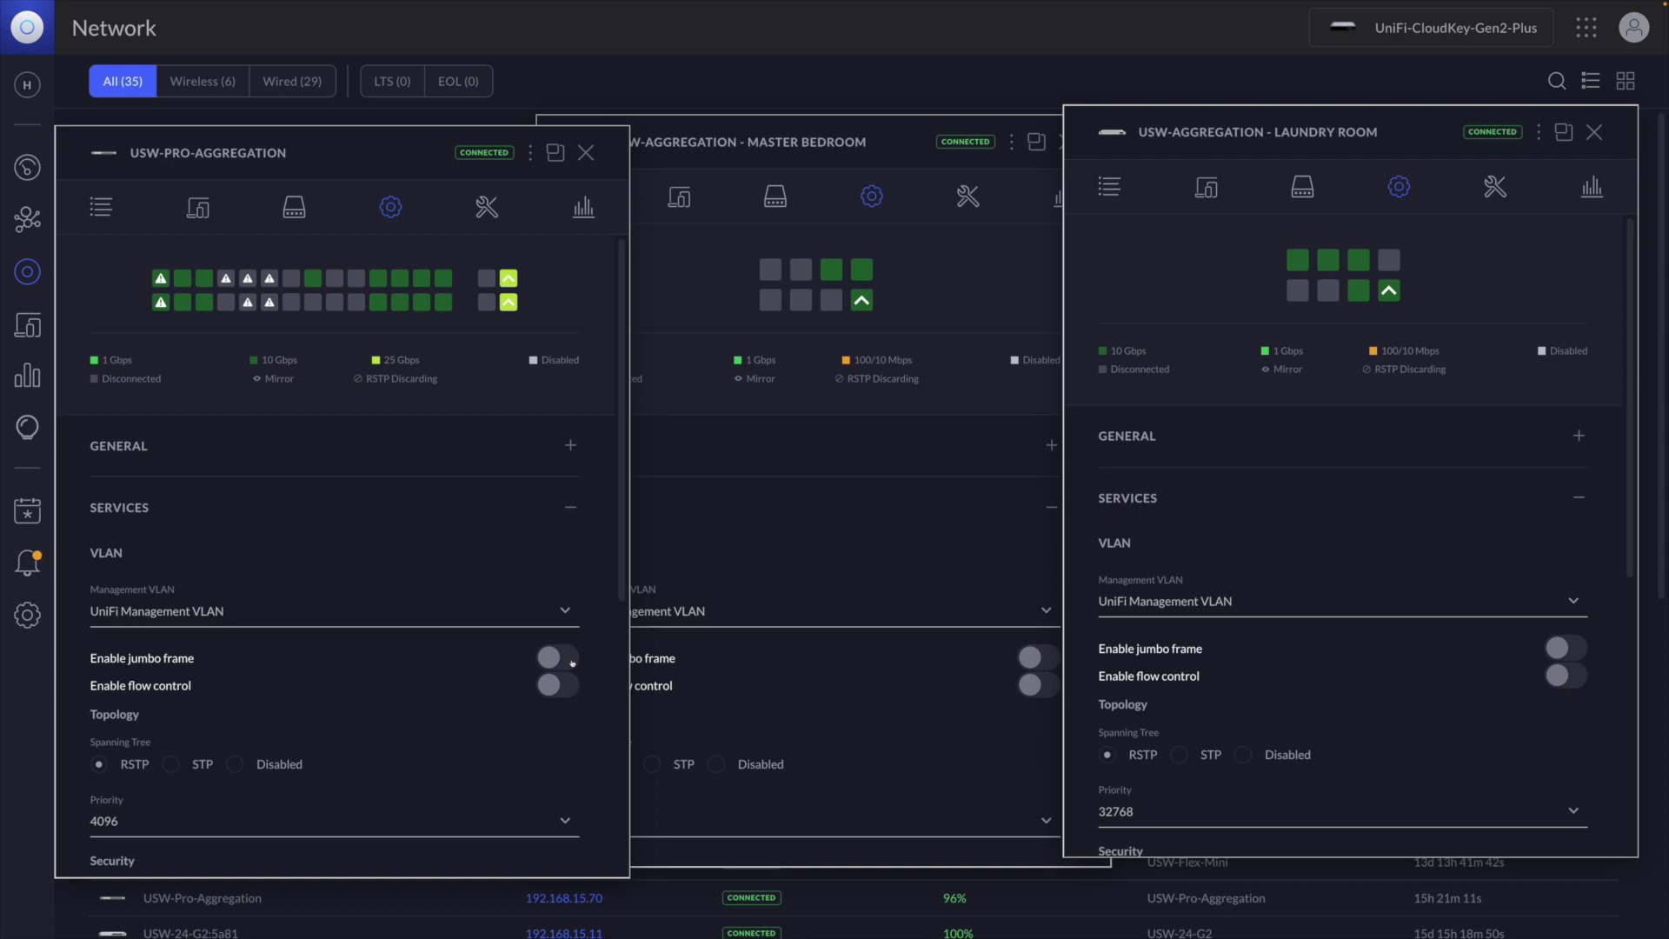
- Enable jumbo frames on the USW-Pro-Aggregation switch, then queue and apply the change
{"action": "left_click", "coordinate": [572, 663]}
{"action": "scroll", "coordinate": [562, 786], "scroll_direction": "down", "scroll_amount": 5}
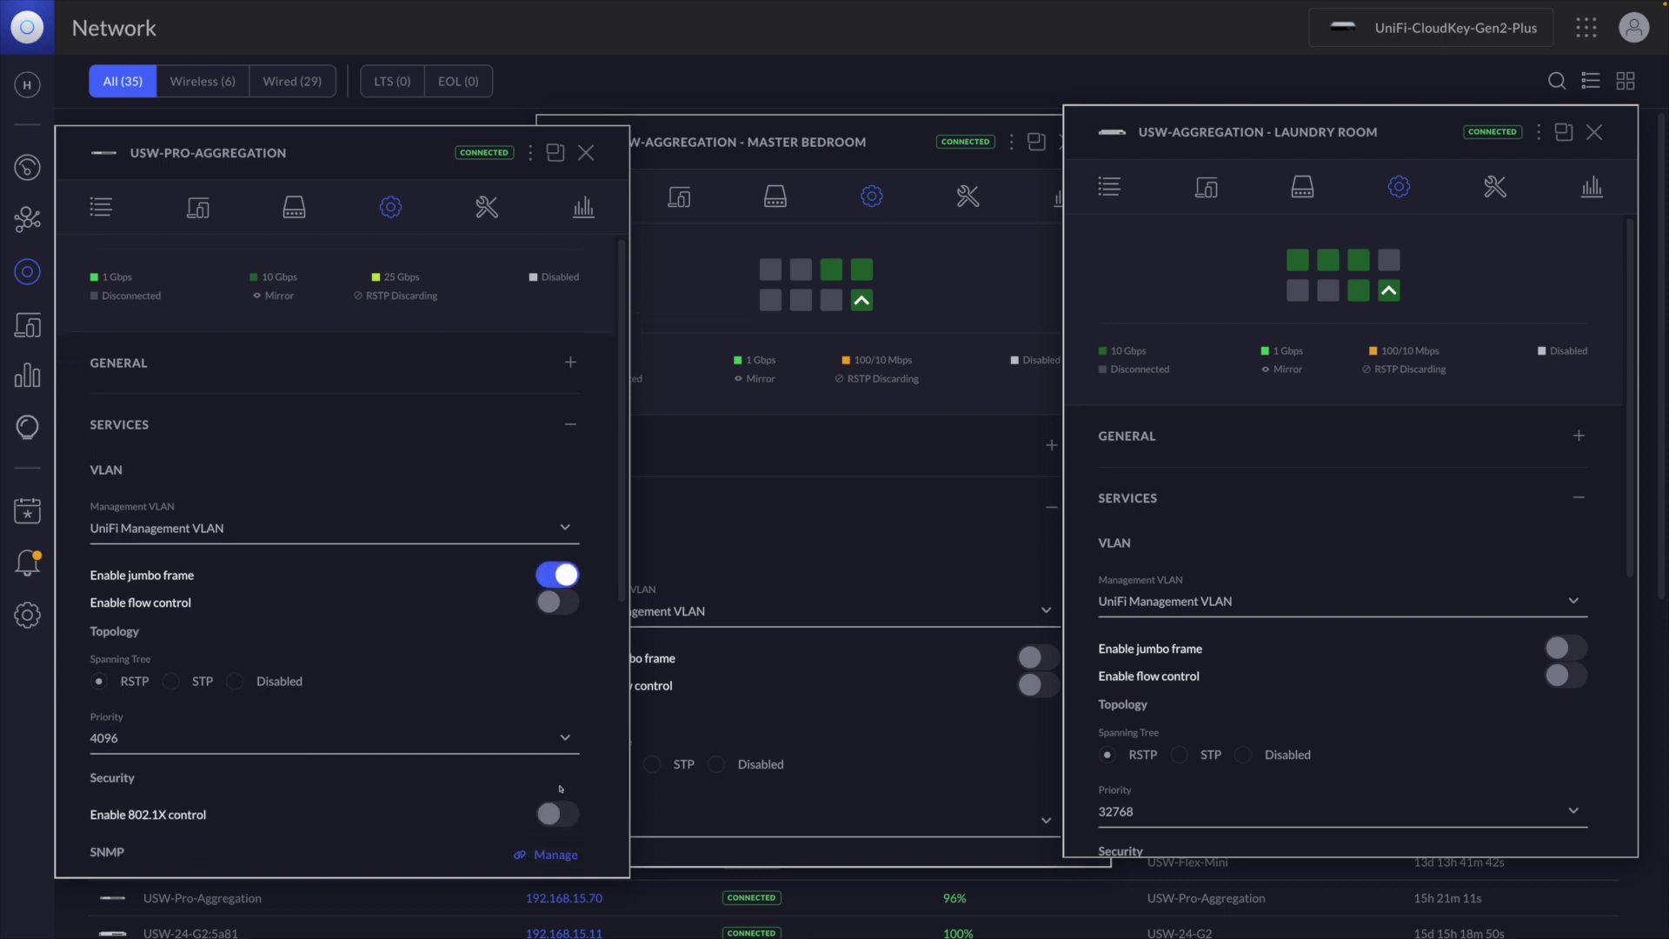
{"action": "left_click", "coordinate": [509, 649]}
{"action": "left_click", "coordinate": [542, 843]}
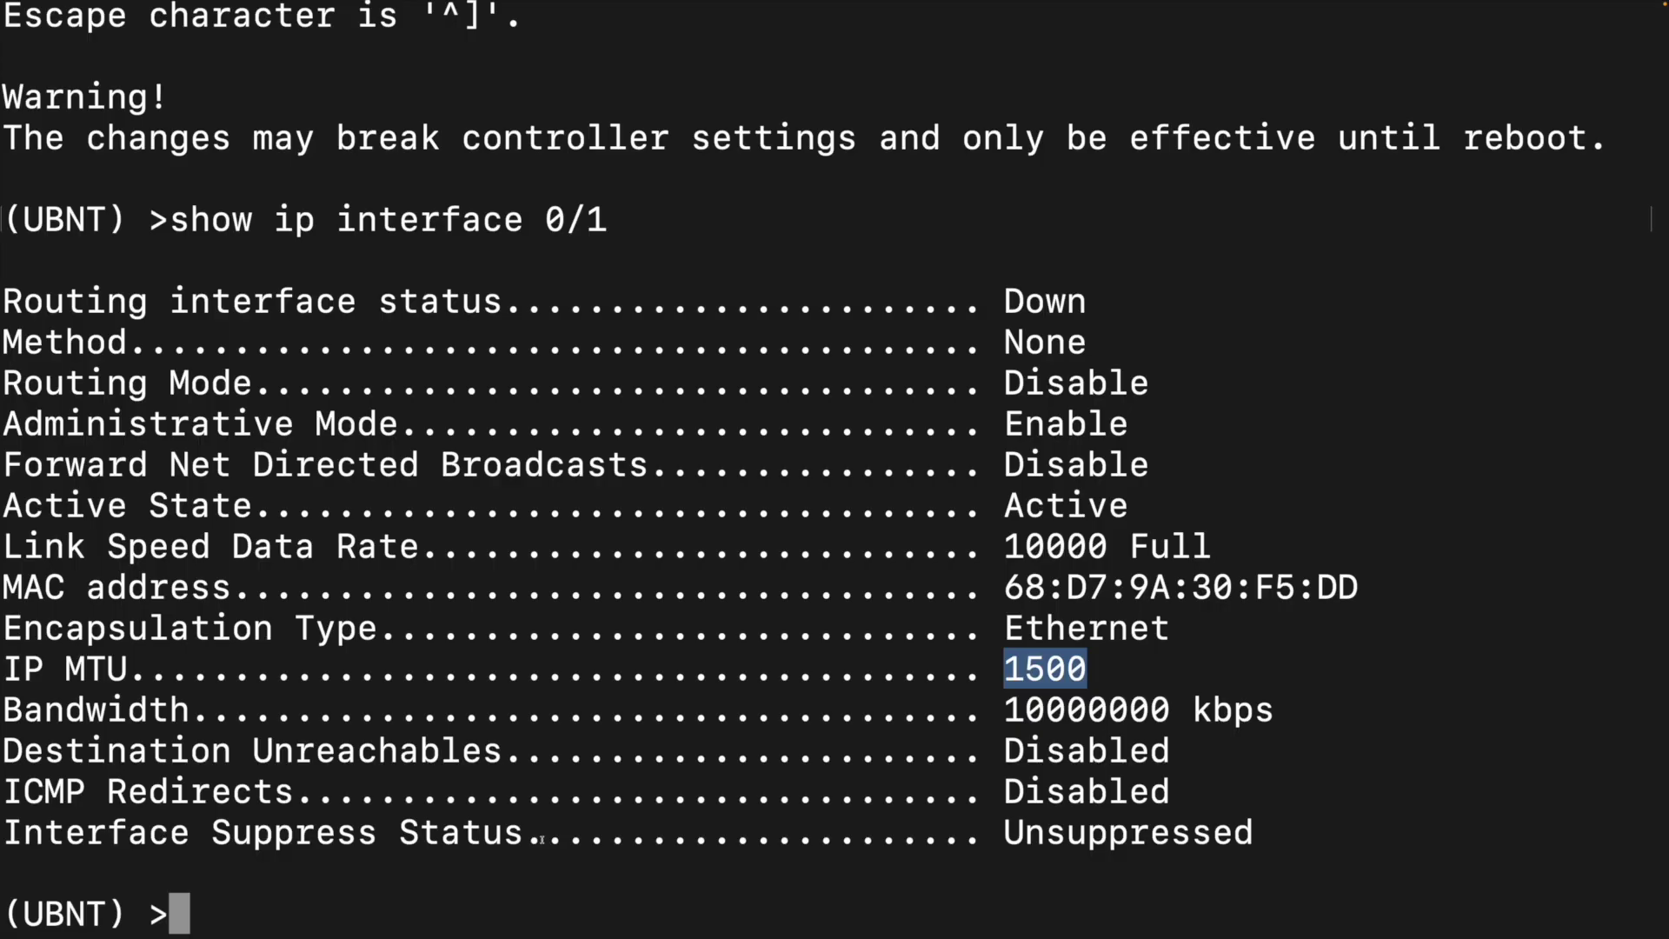
- Rerun show ip interface 0/1 in the switch's telnet session to recheck the port's IP MTU
{"action": "key", "text": "Up"}
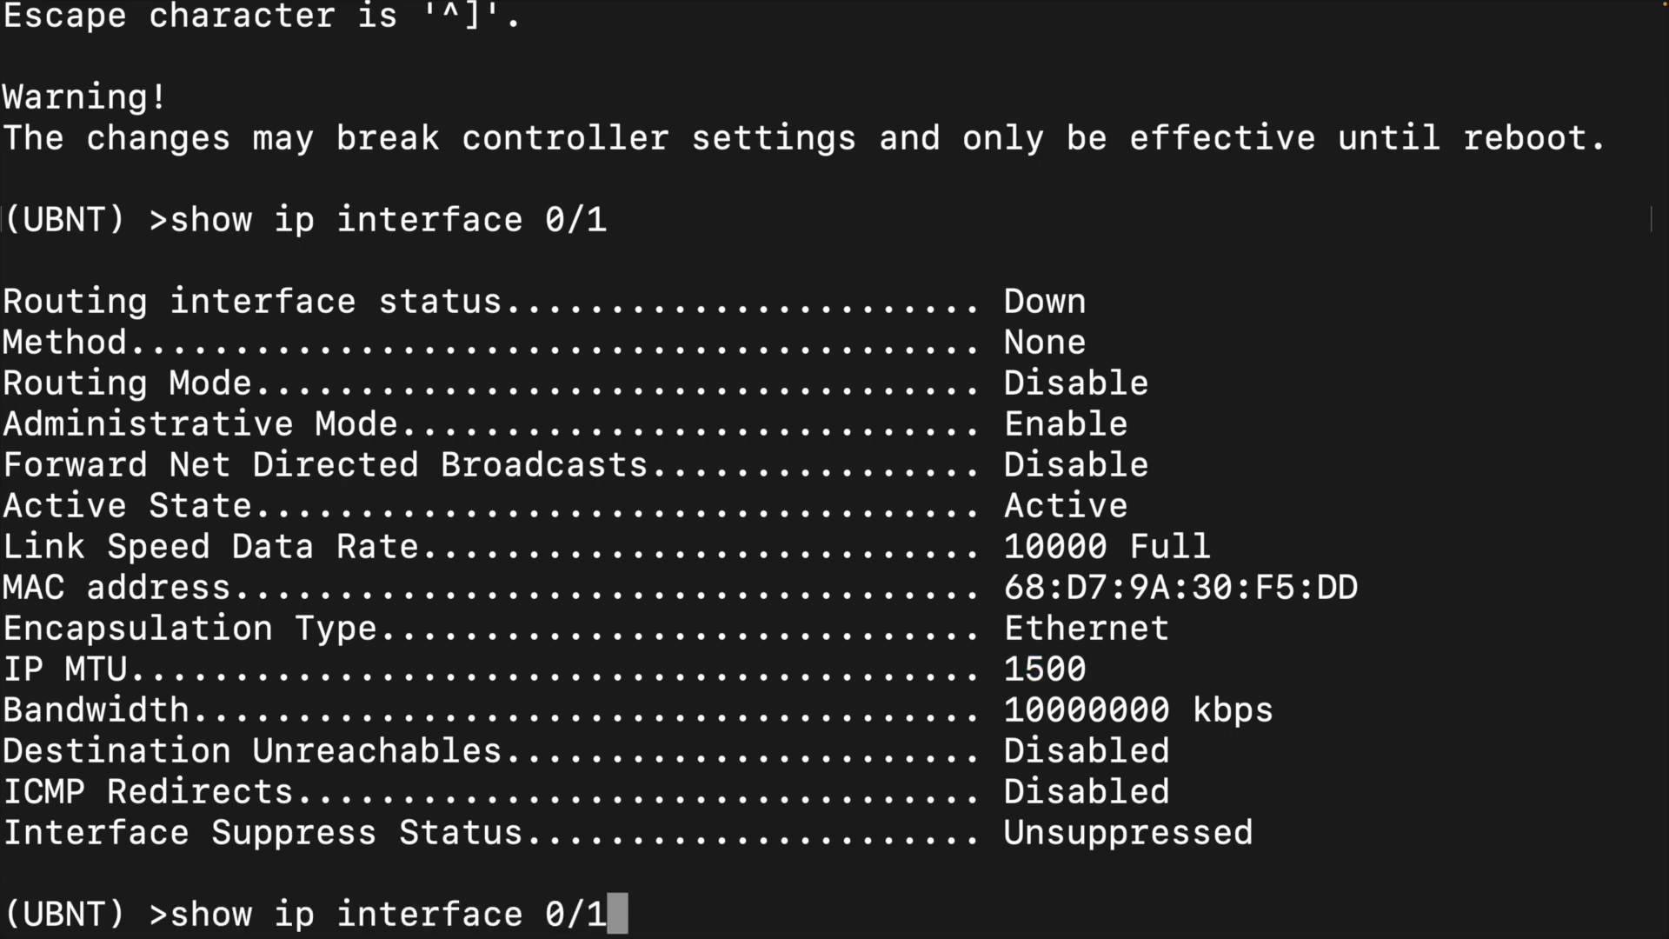
{"action": "key", "text": "Return"}
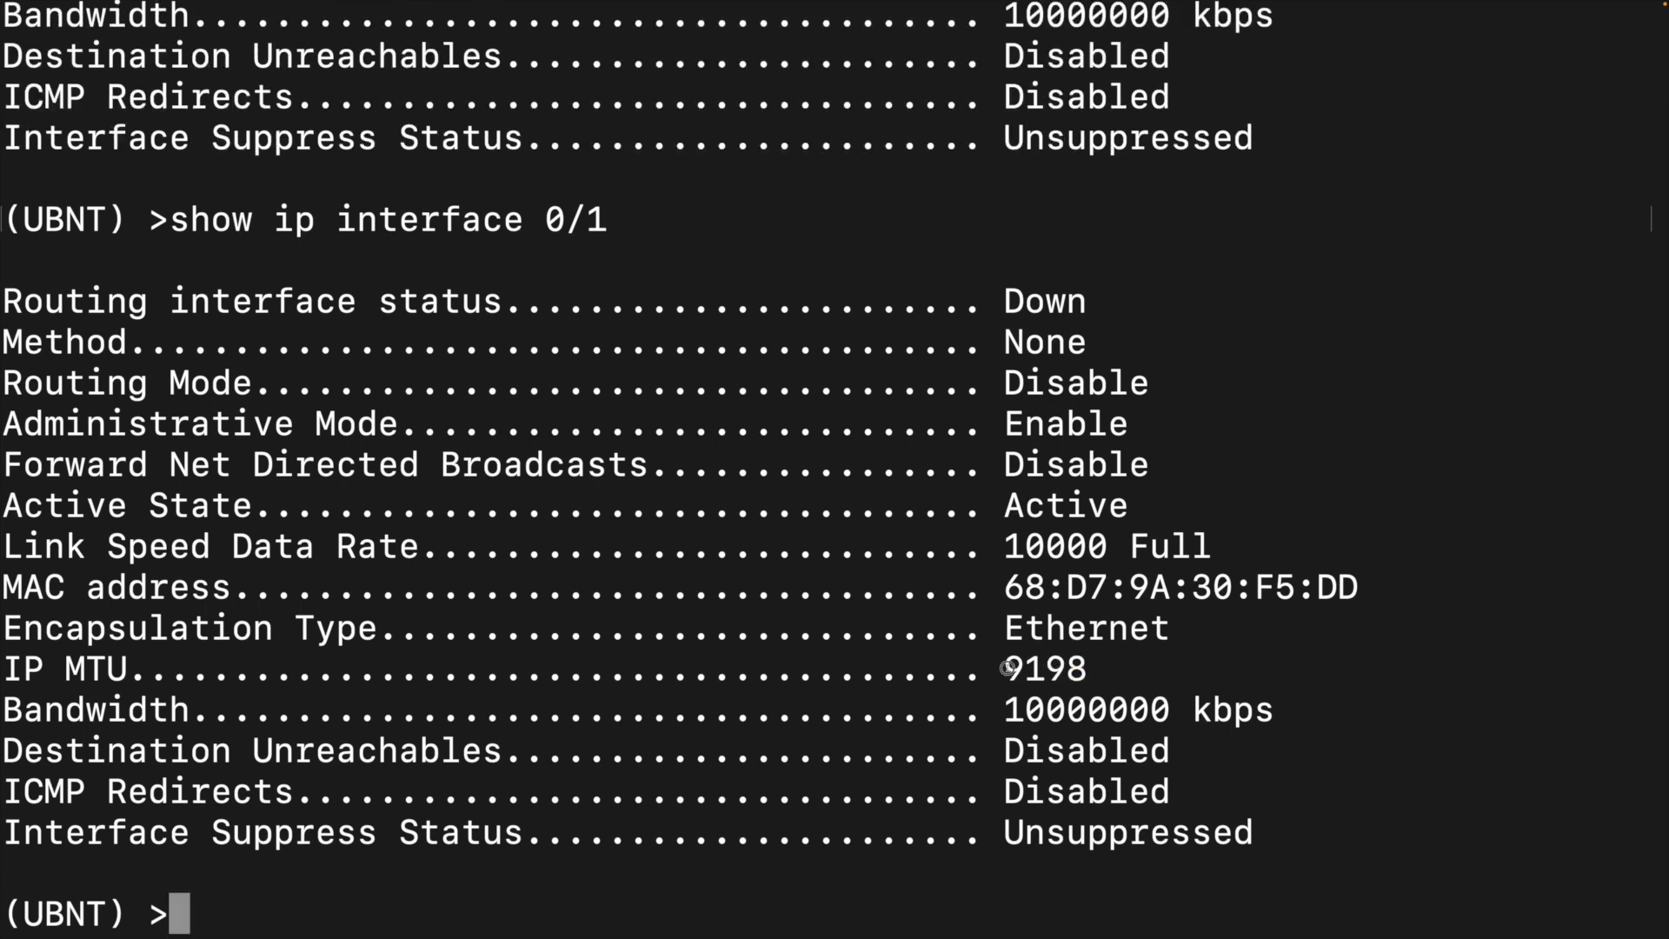
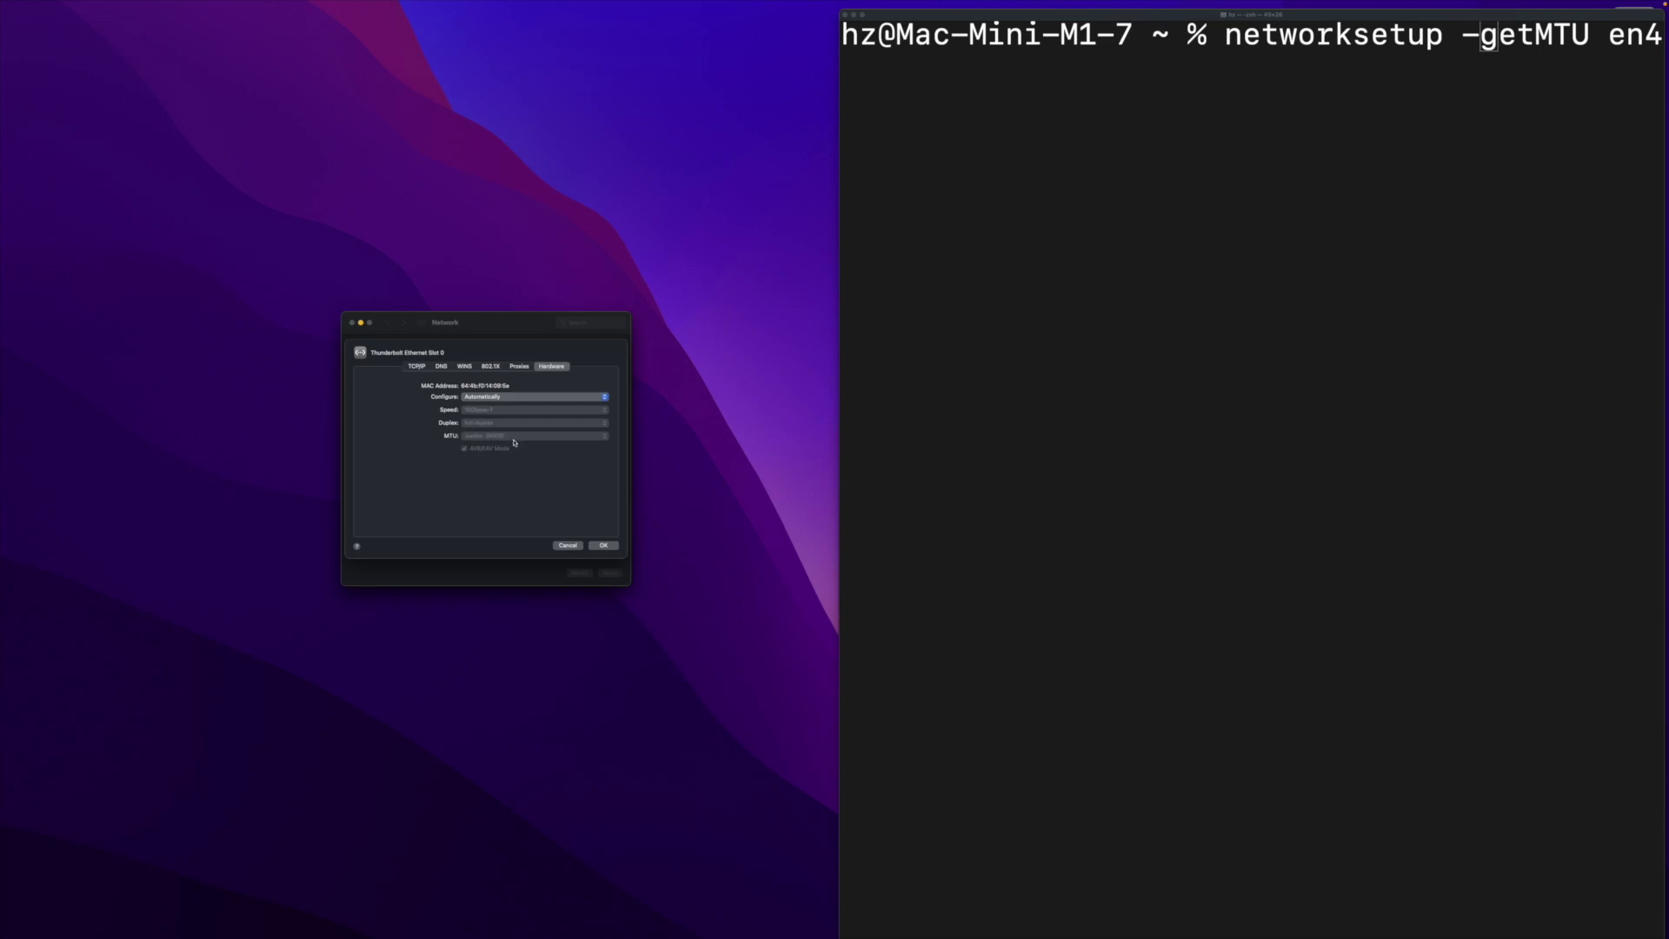
- Run networksetup -getMTU en4 in the Mac's terminal to check the Ethernet adapter's active MTU
{"action": "left_click", "coordinate": [1162, 319]}
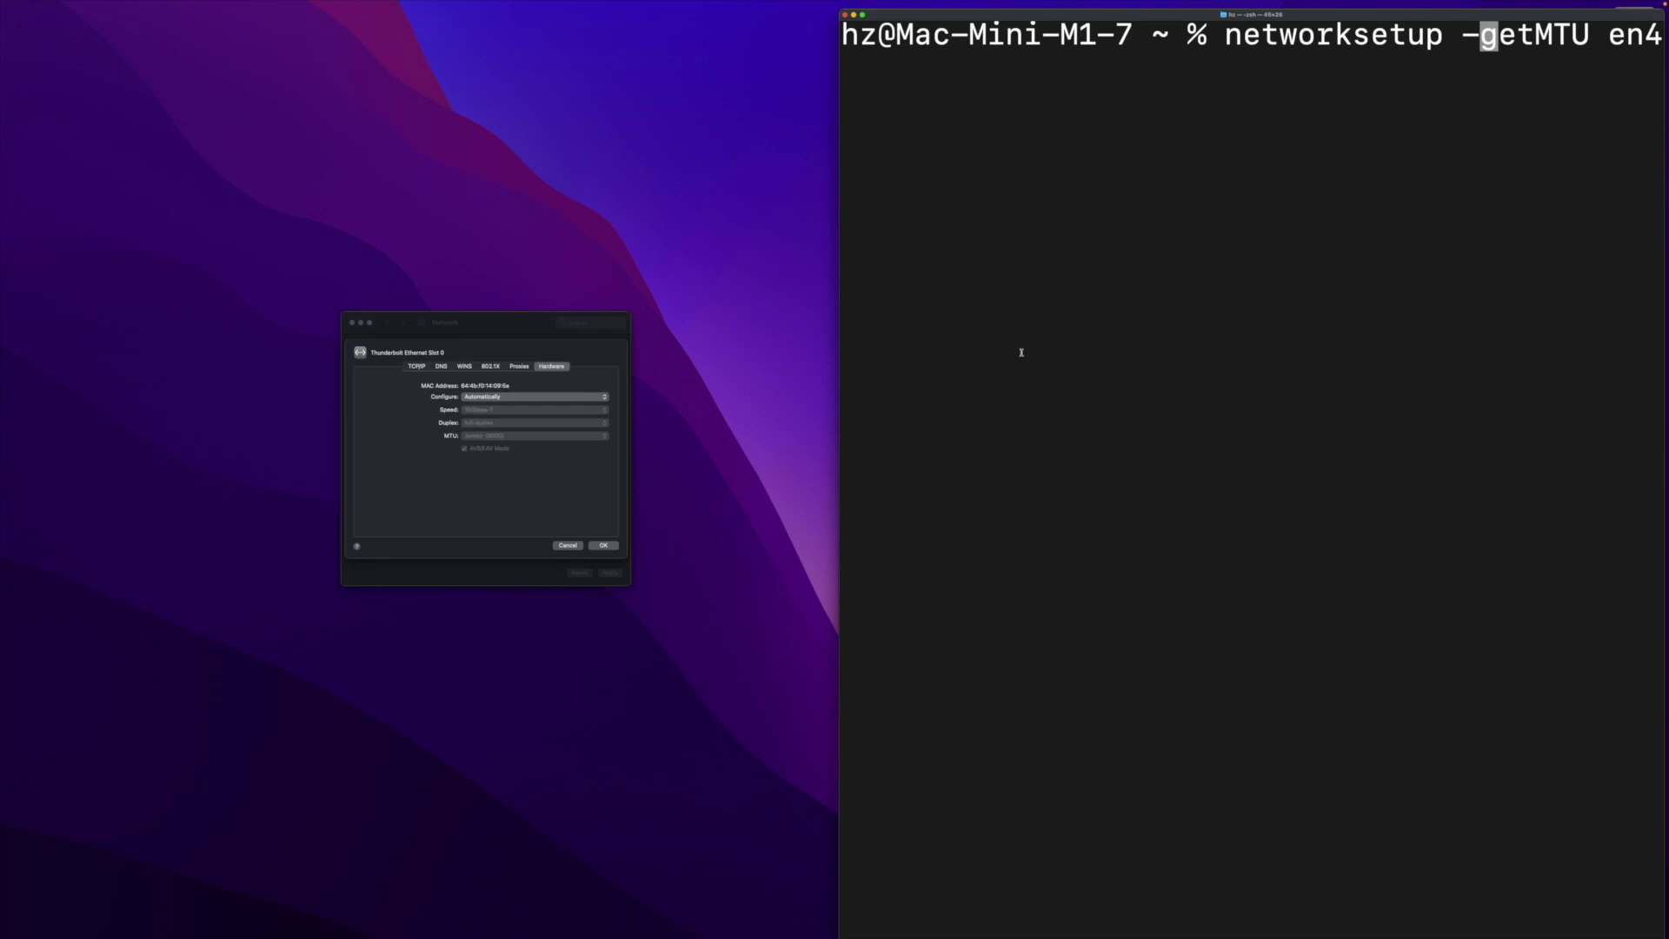
{"action": "key", "text": "Return"}
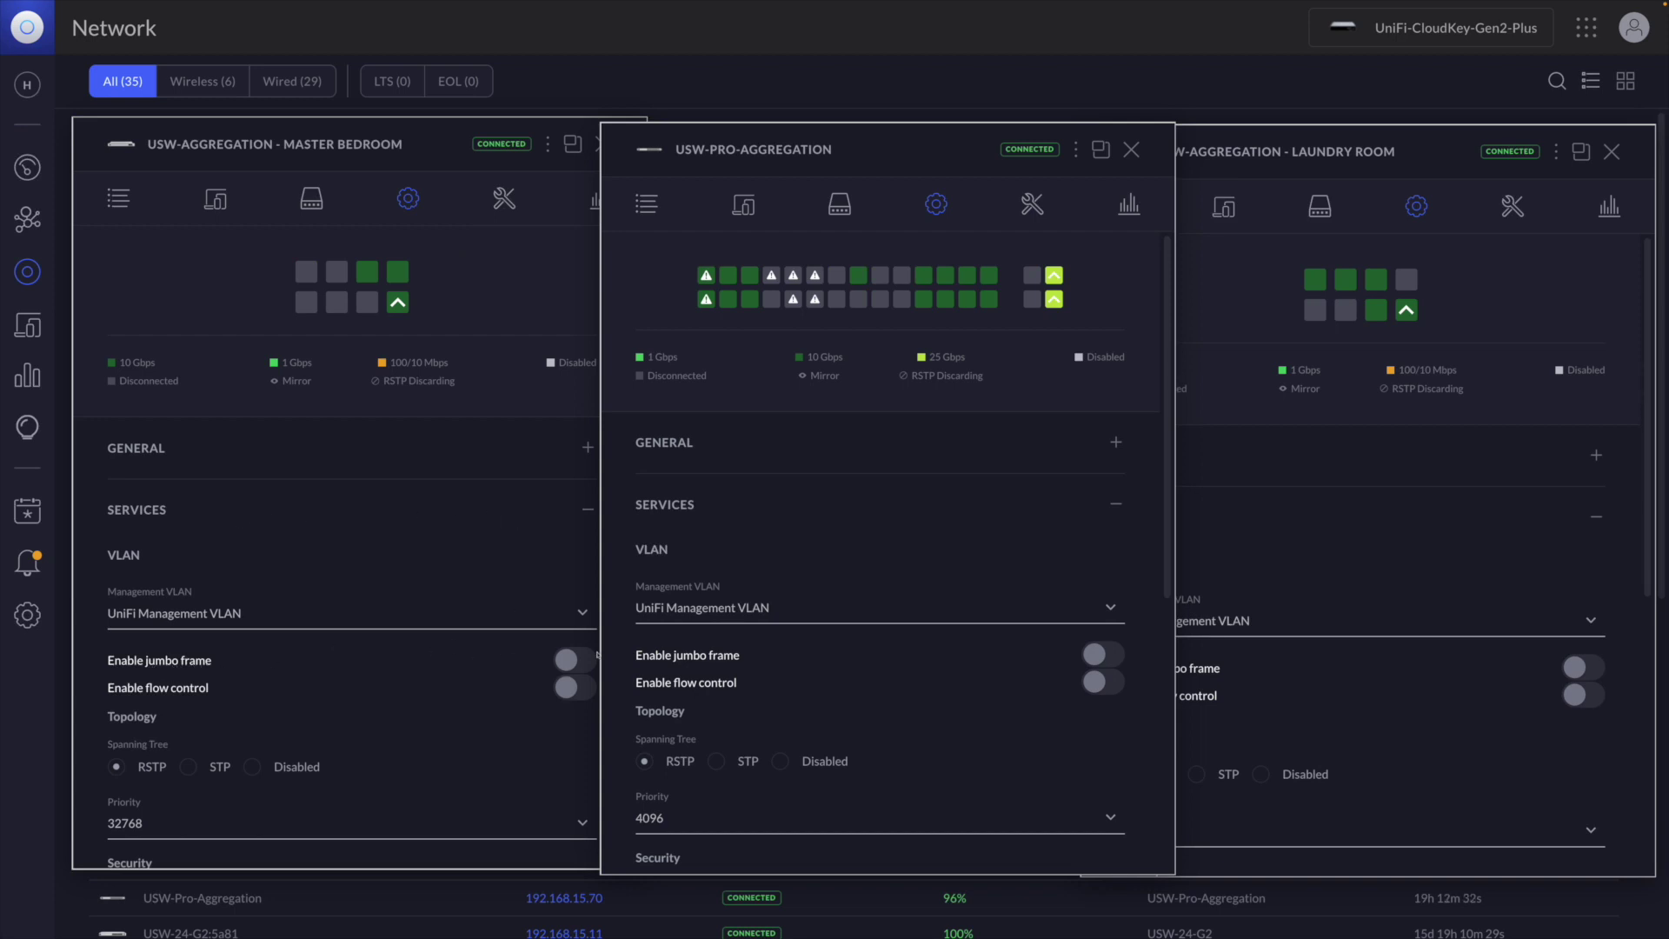
- Enable jumbo frames on the USW-Aggregation - Master Bedroom switch, then queue and apply the change
{"action": "left_click", "coordinate": [574, 660]}
{"action": "scroll", "coordinate": [562, 781], "scroll_direction": "down", "scroll_amount": 4}
{"action": "left_click", "coordinate": [540, 762]}
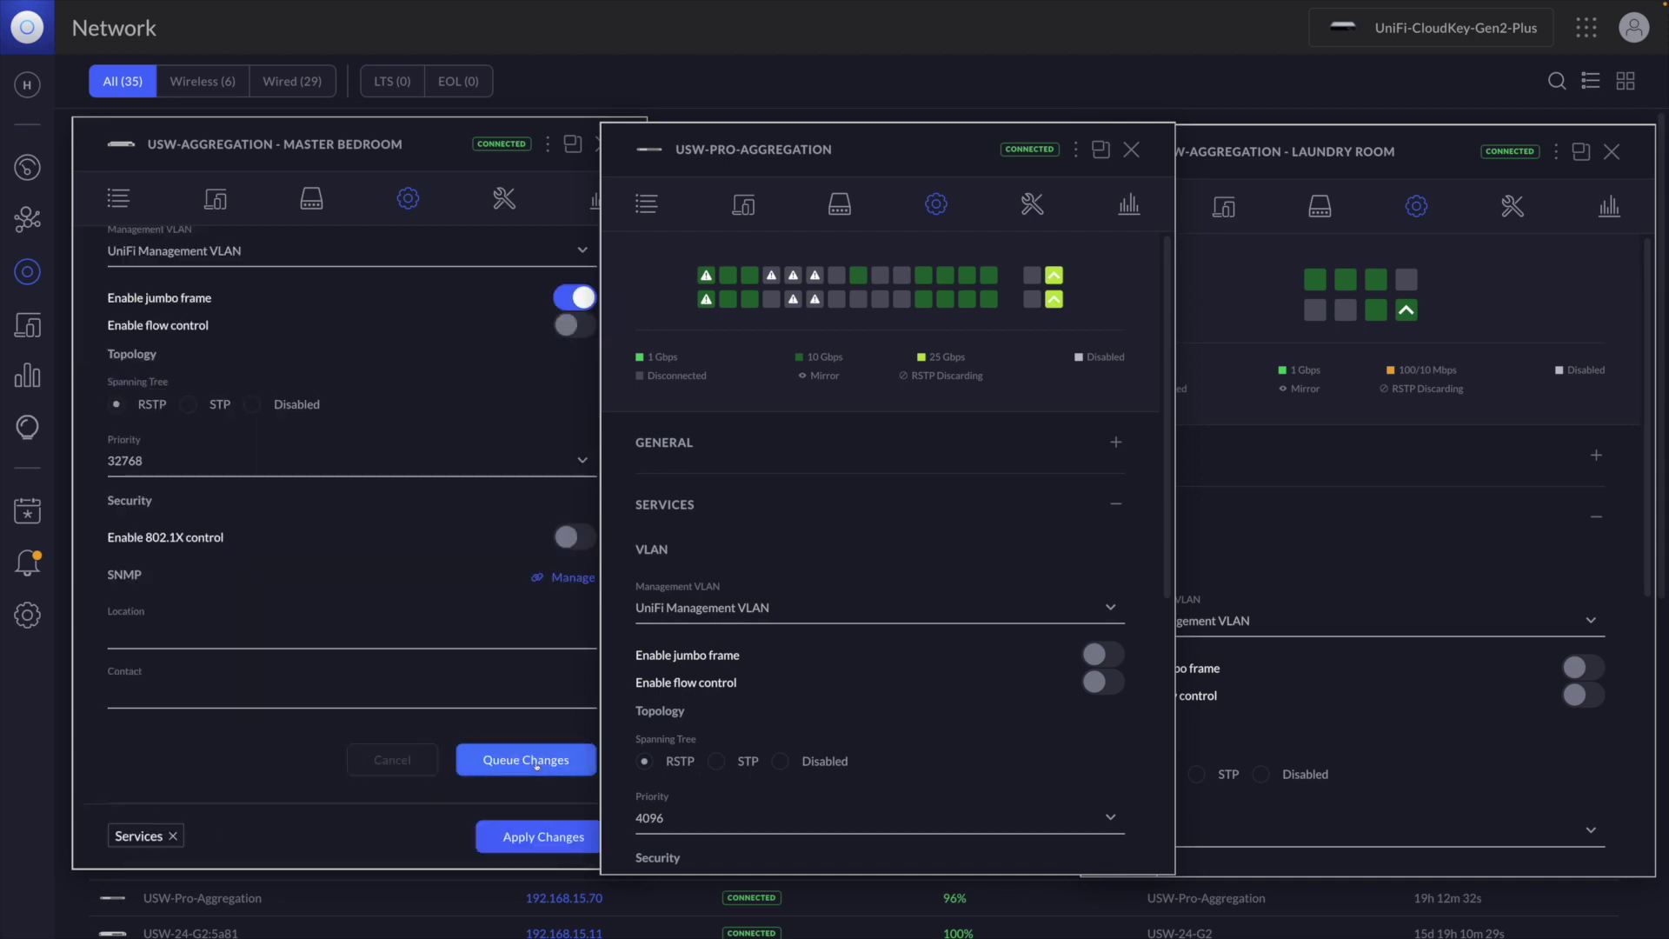
{"action": "left_click", "coordinate": [540, 834]}
- Enable jumbo frames on USW-Pro-Aggregation as well, queueing and applying the change
{"action": "left_click", "coordinate": [1104, 655]}
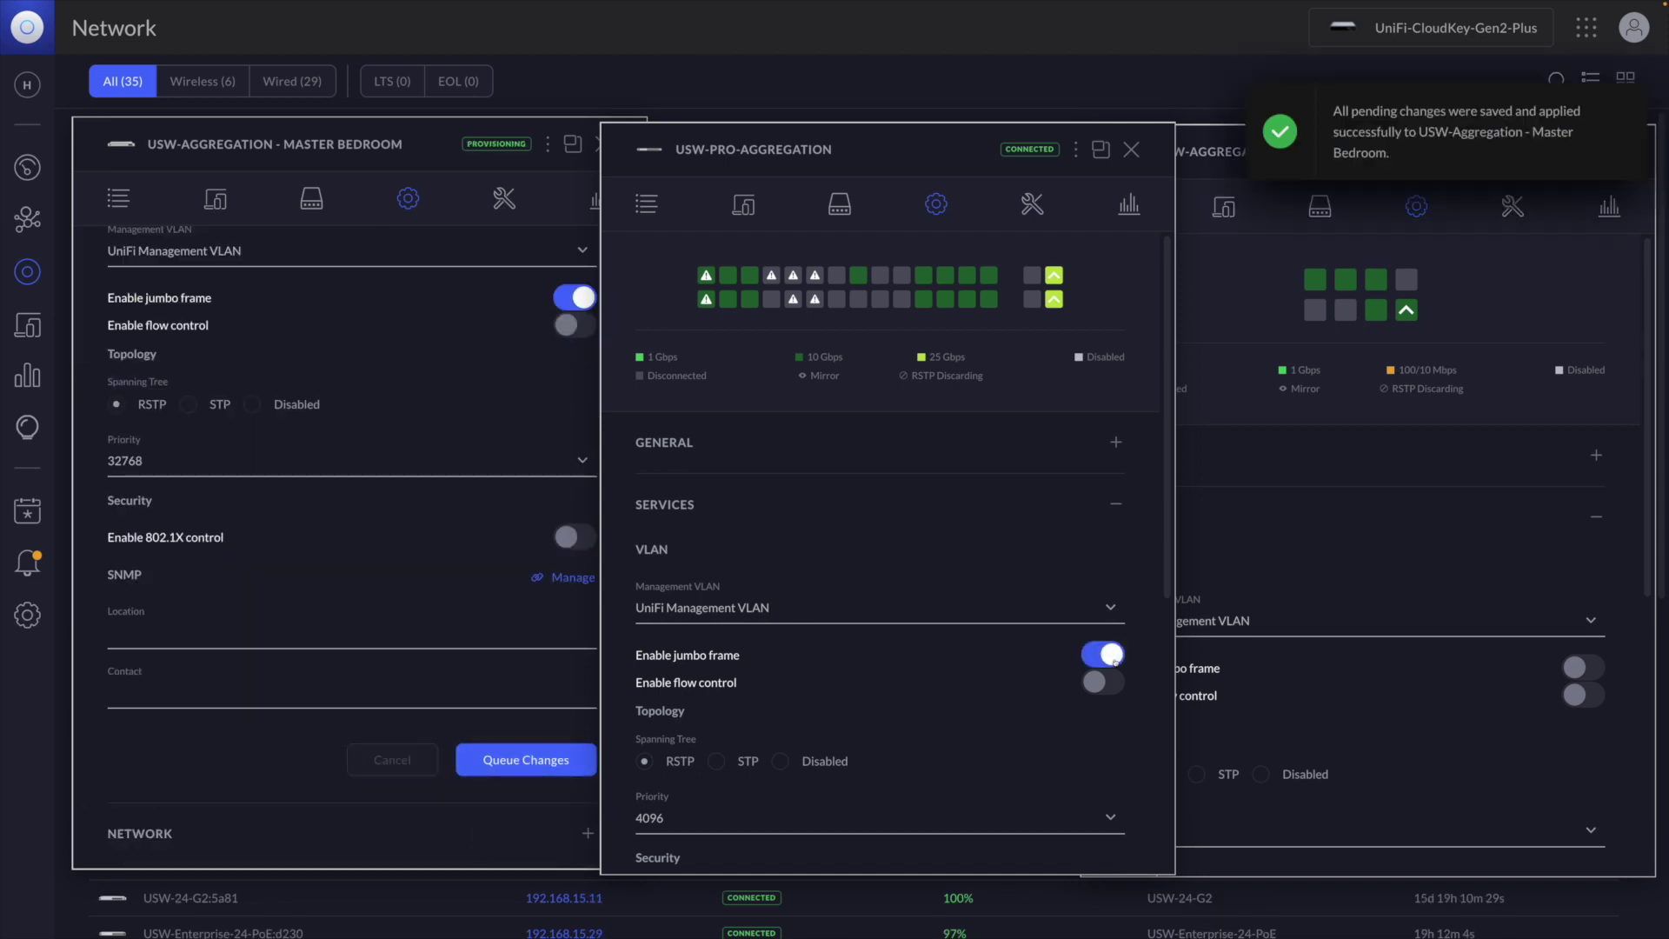
{"action": "scroll", "coordinate": [1078, 763], "scroll_direction": "down", "scroll_amount": 5}
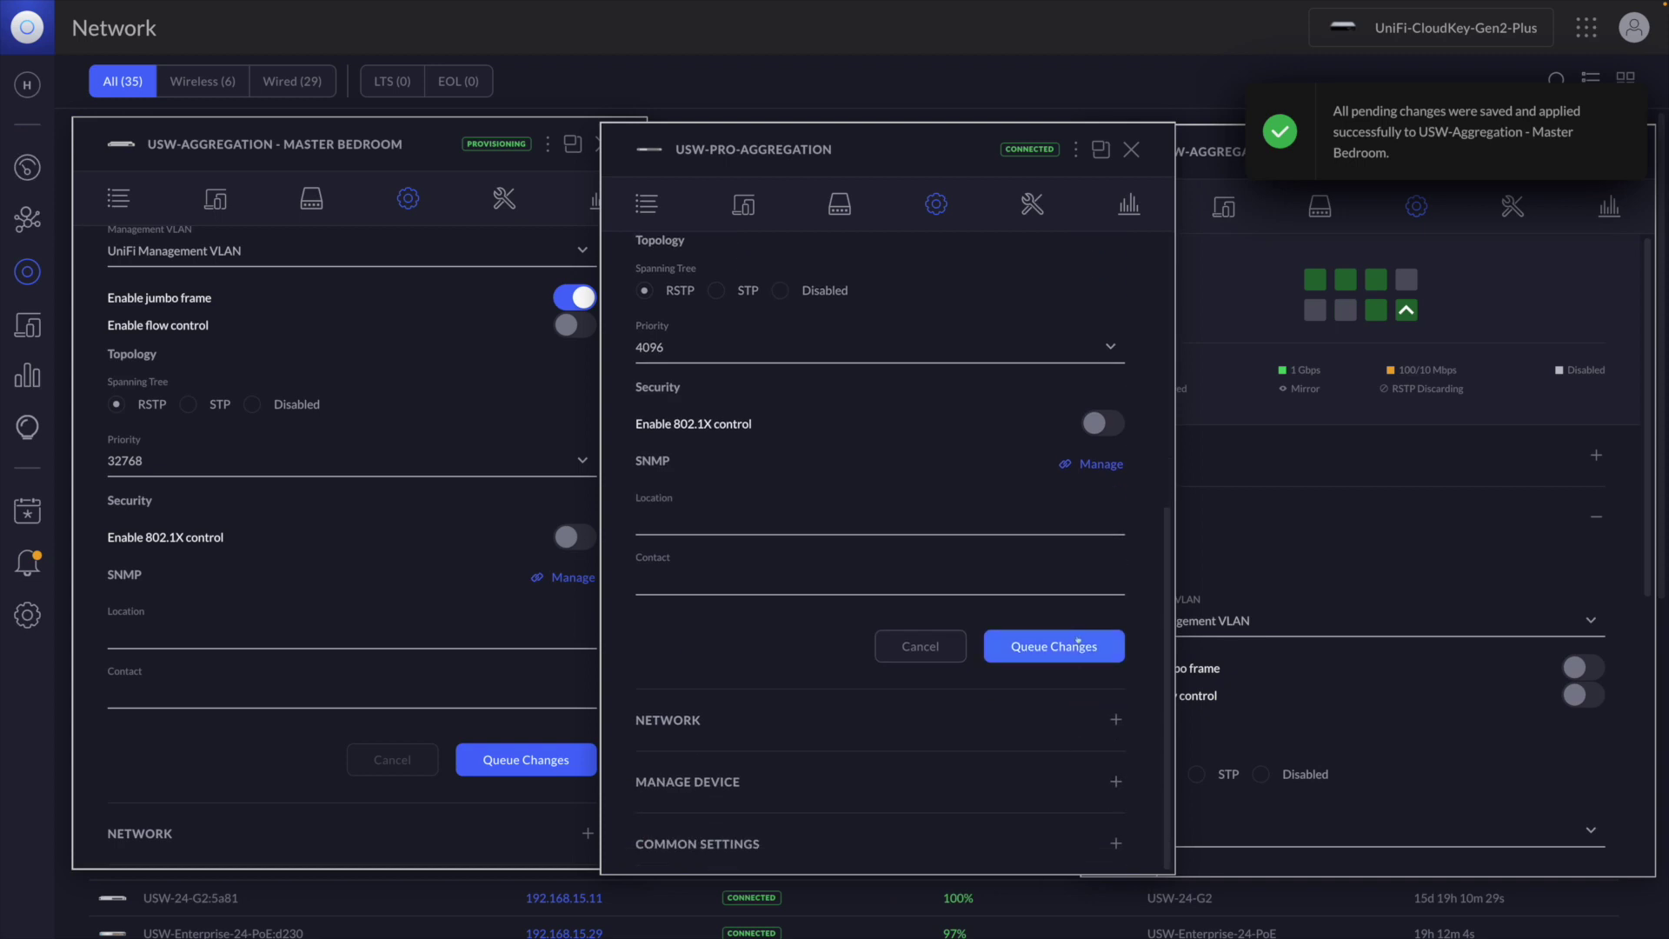
{"action": "left_click", "coordinate": [1077, 645]}
{"action": "left_click", "coordinate": [1070, 838]}
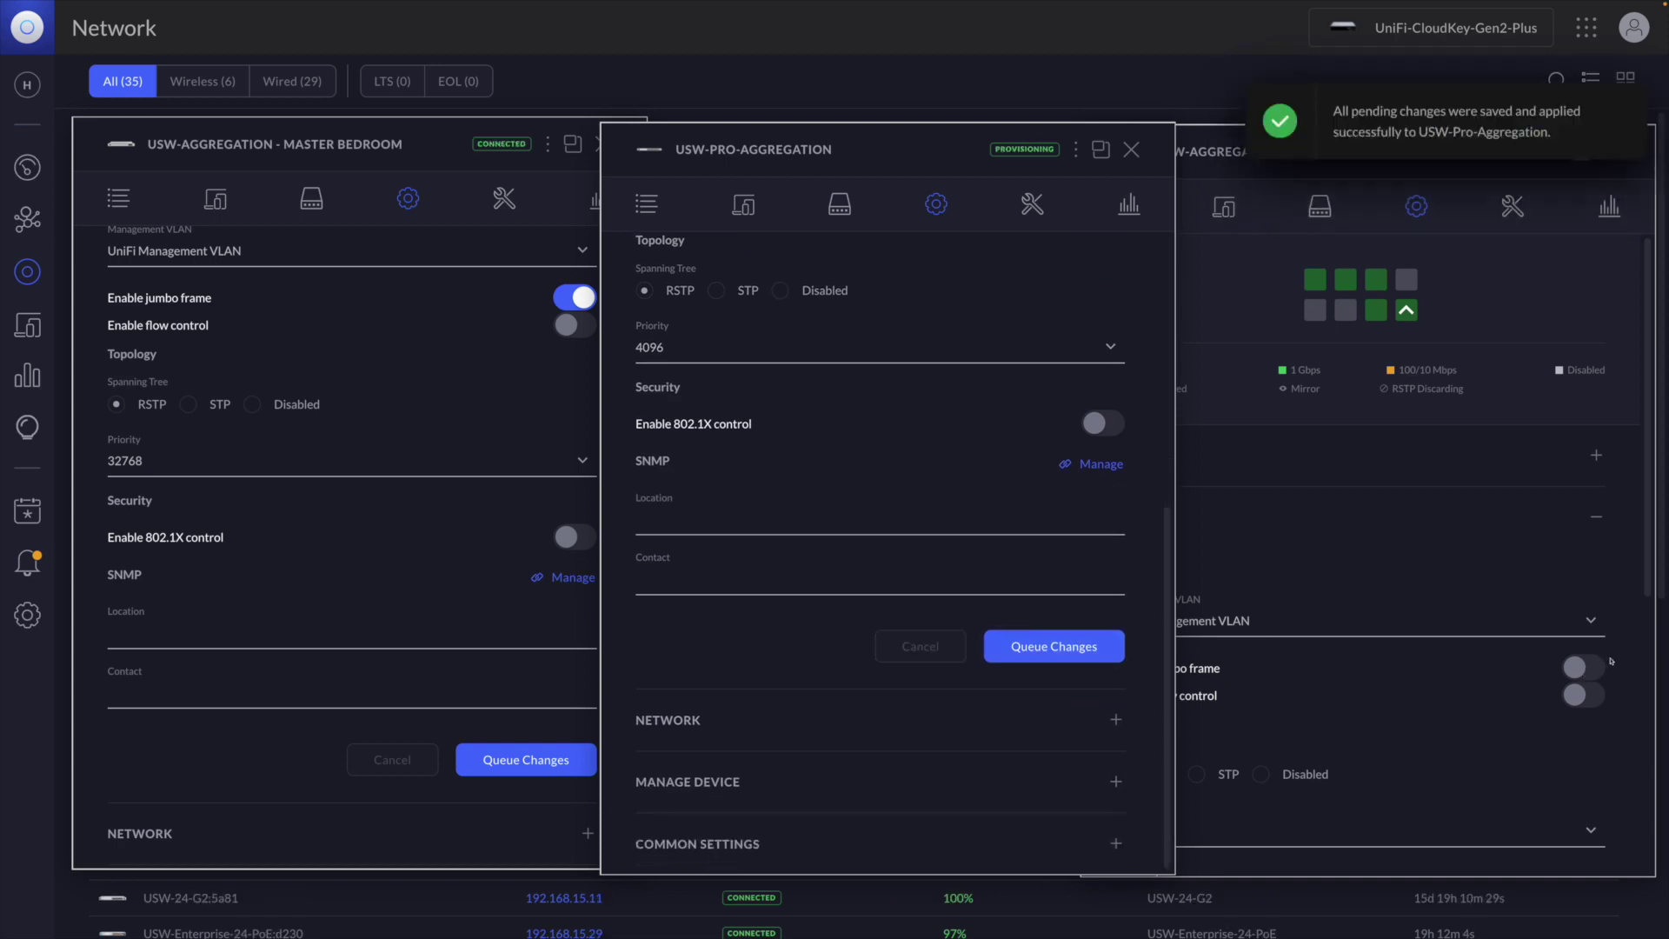
- Enable jumbo frames on the USW-Aggregation - Laundry Room switch, then queue and apply the change
{"action": "left_click", "coordinate": [1589, 667]}
{"action": "scroll", "coordinate": [1556, 722], "scroll_direction": "down", "scroll_amount": 4}
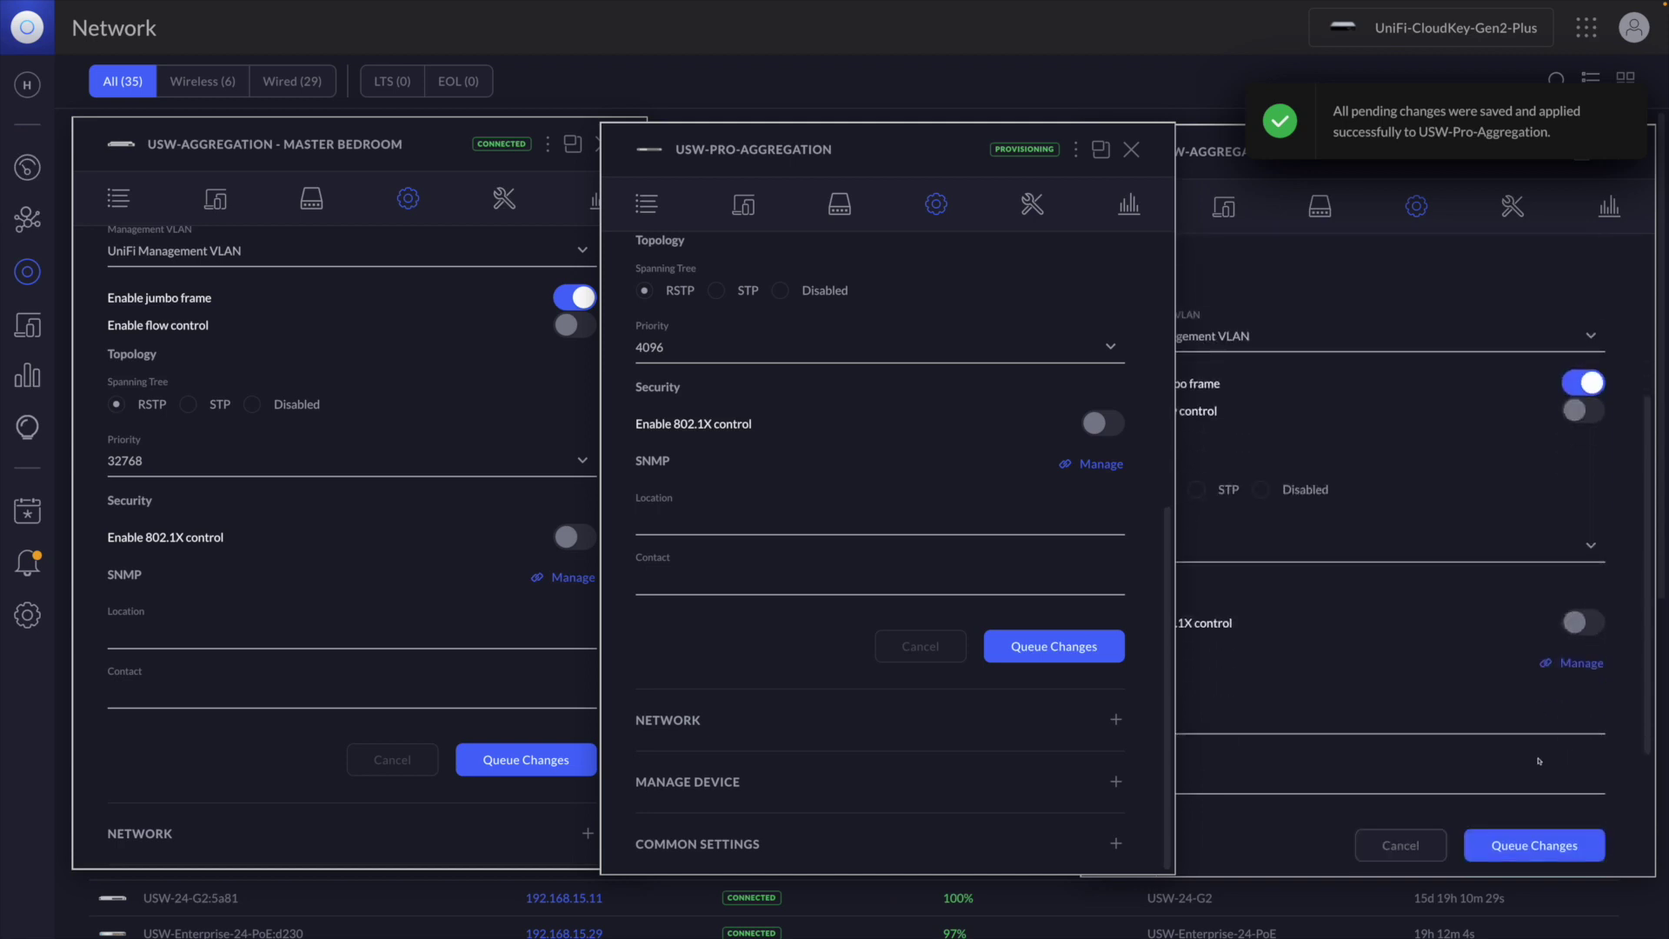
{"action": "left_click", "coordinate": [1535, 737]}
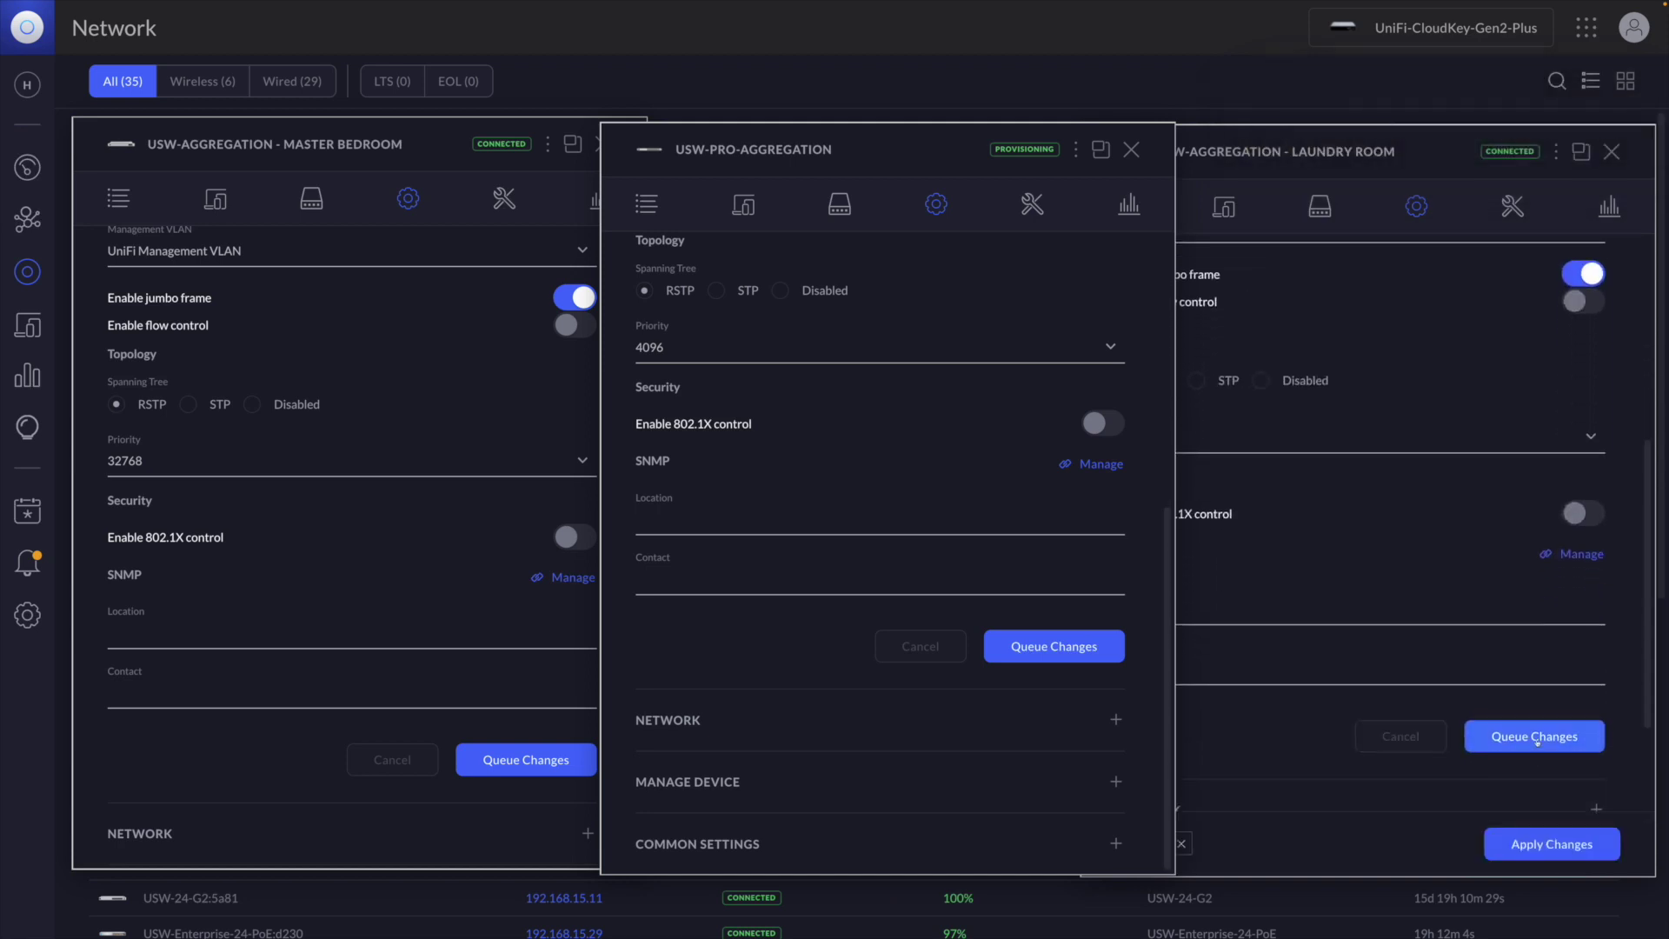
{"action": "left_click", "coordinate": [1542, 842]}
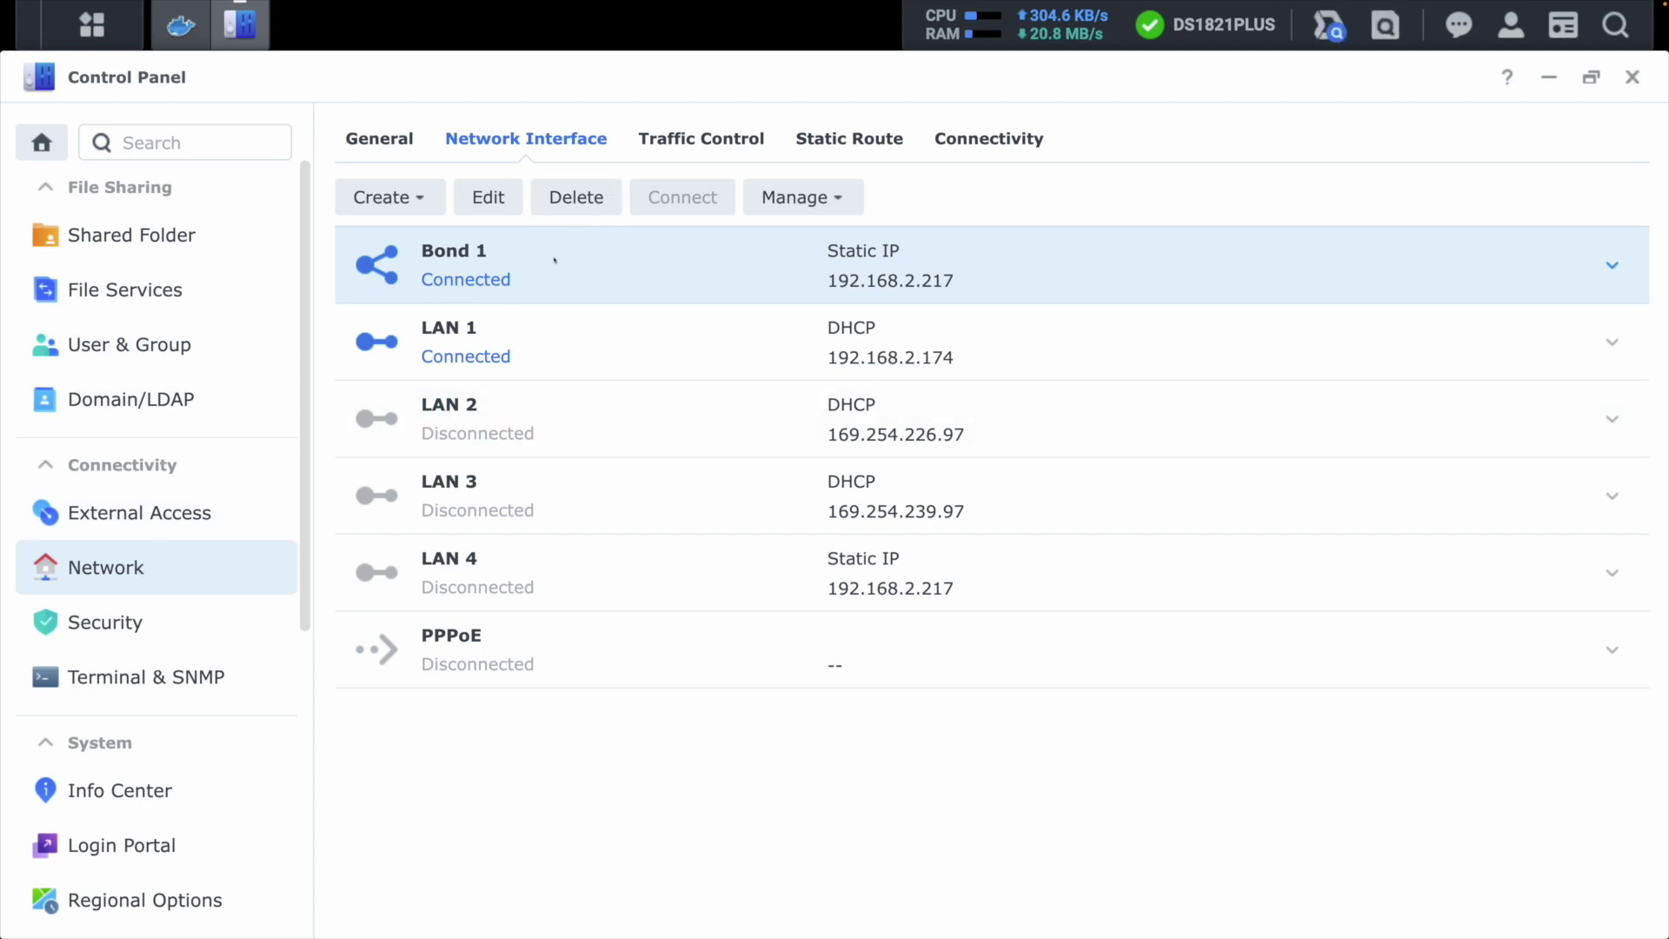
- Set Bond 1's MTU manually to 9000, save the change, and run iperf3 -c 192.168.2.217 in the Mac's terminal
{"action": "left_click", "coordinate": [489, 198]}
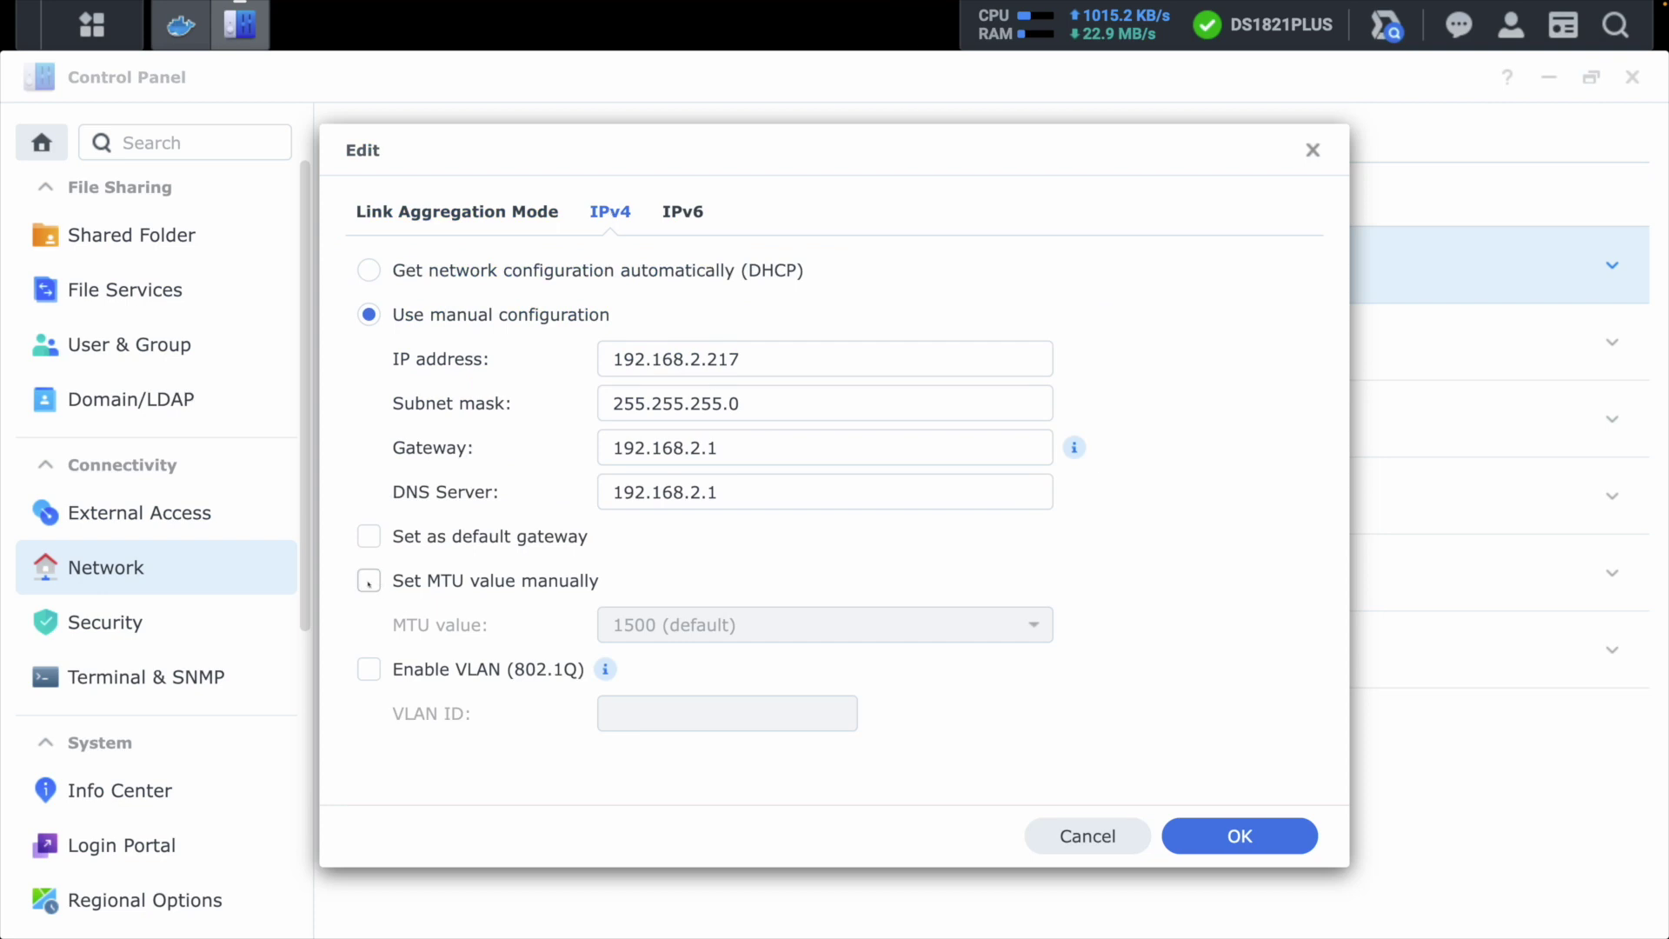
{"action": "left_click", "coordinate": [369, 580]}
{"action": "left_click", "coordinate": [1033, 626]}
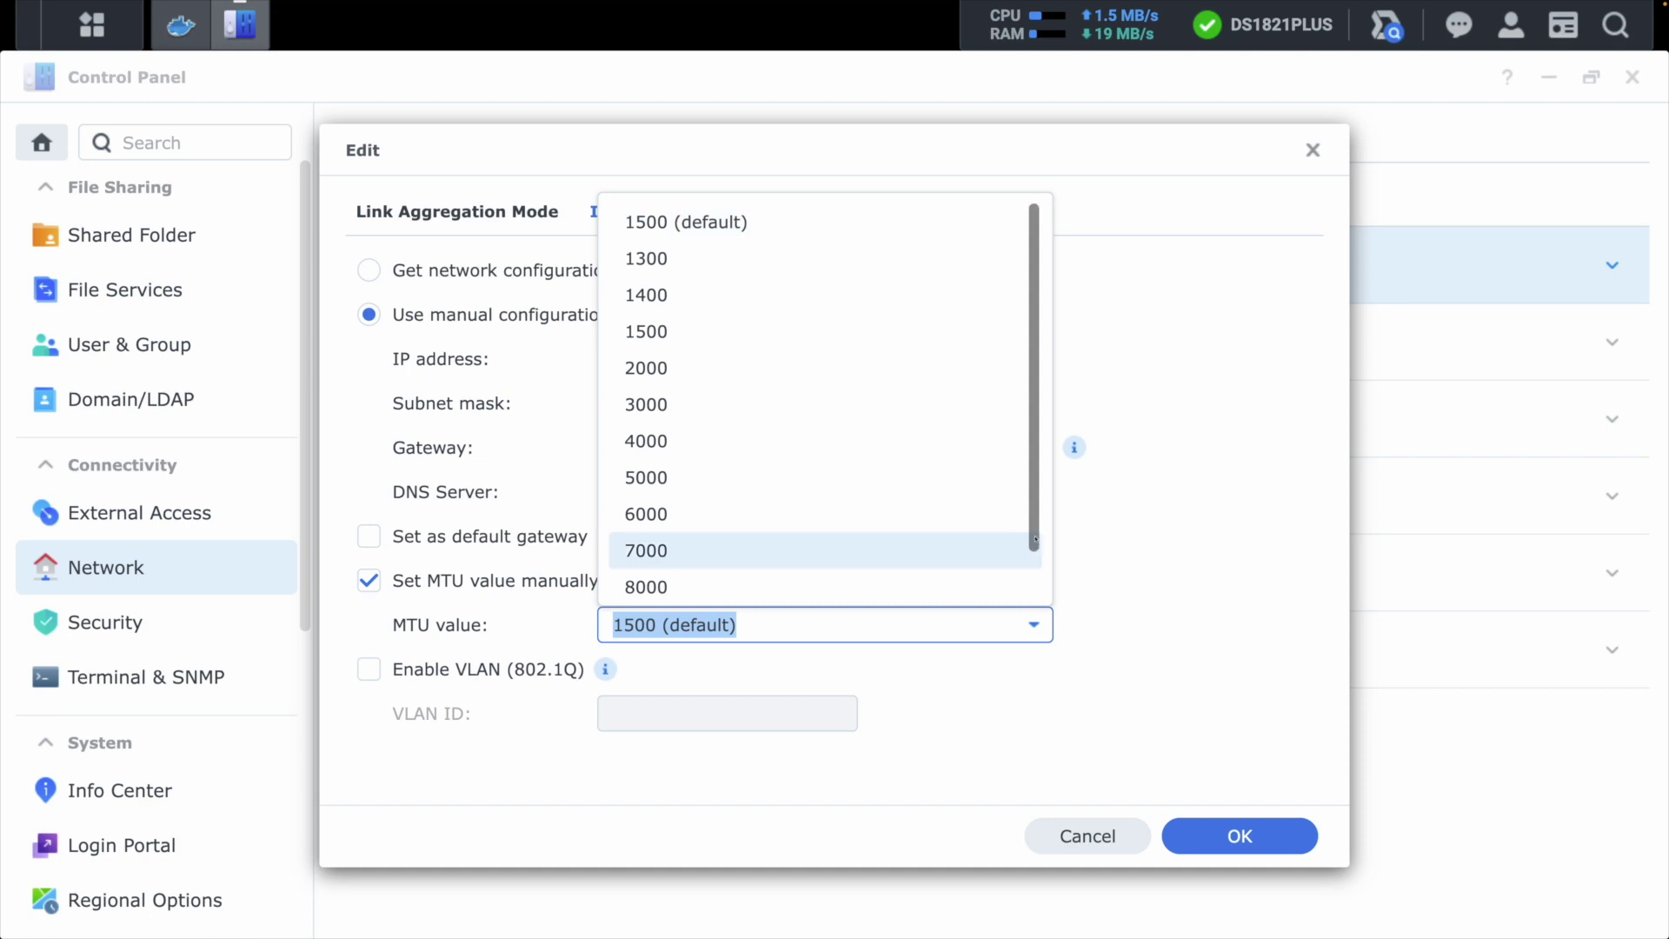
{"action": "scroll", "coordinate": [745, 569], "scroll_direction": "down", "scroll_amount": 1}
{"action": "left_click", "coordinate": [745, 574]}
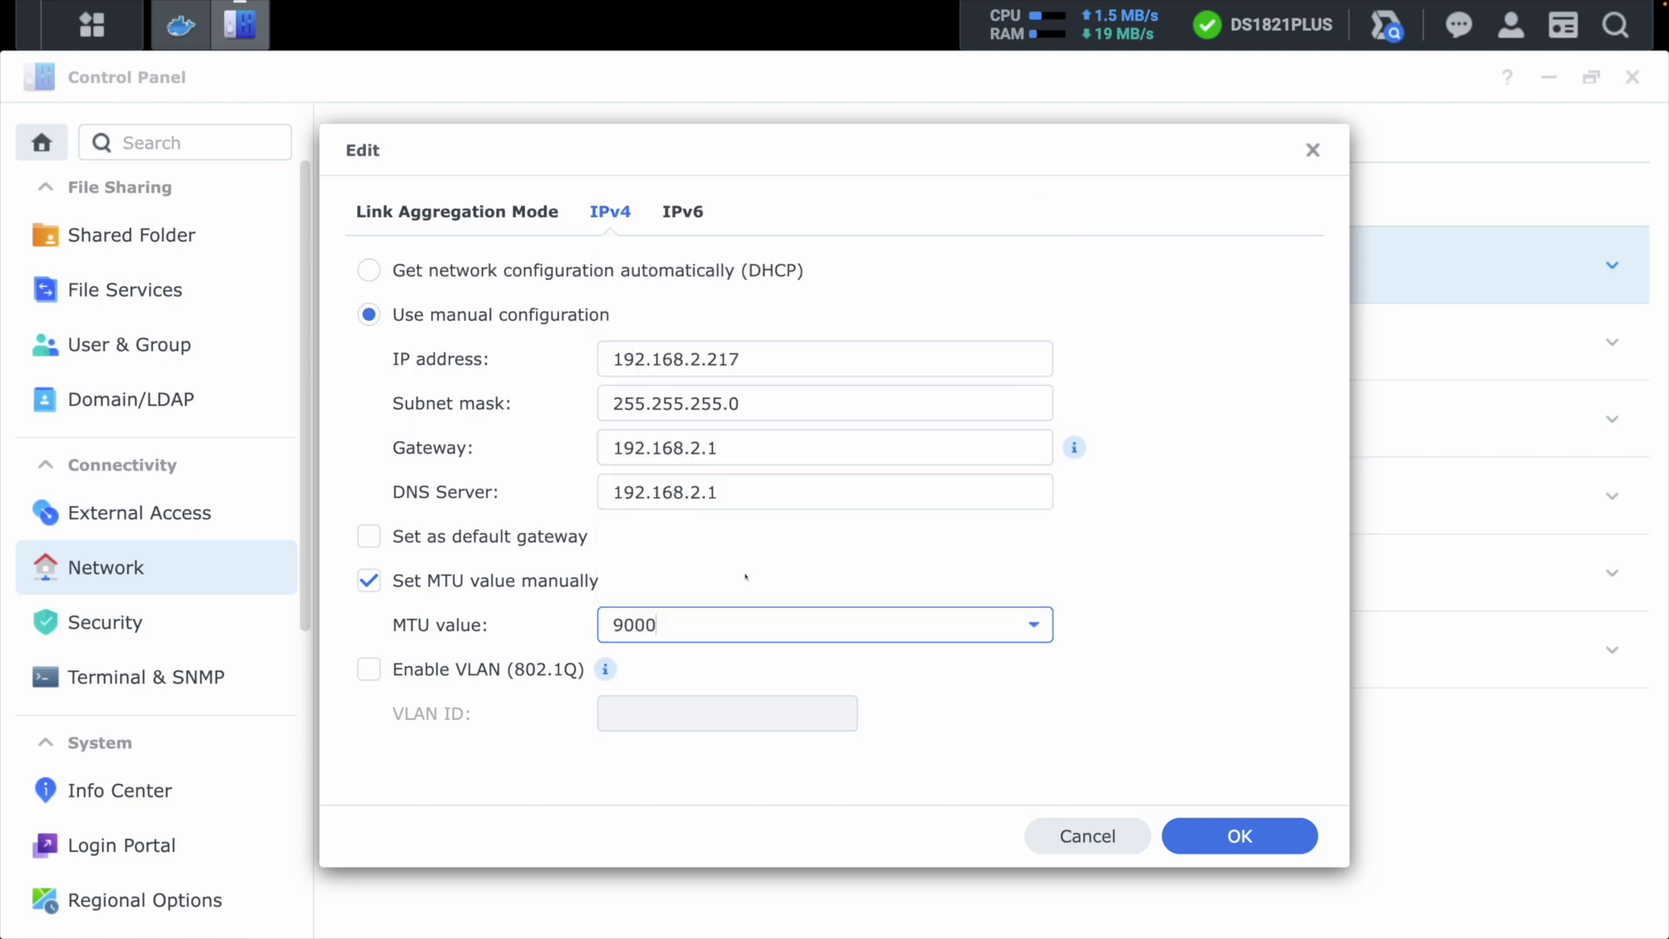
{"action": "left_click", "coordinate": [1239, 836]}
{"action": "left_click", "coordinate": [1119, 550]}
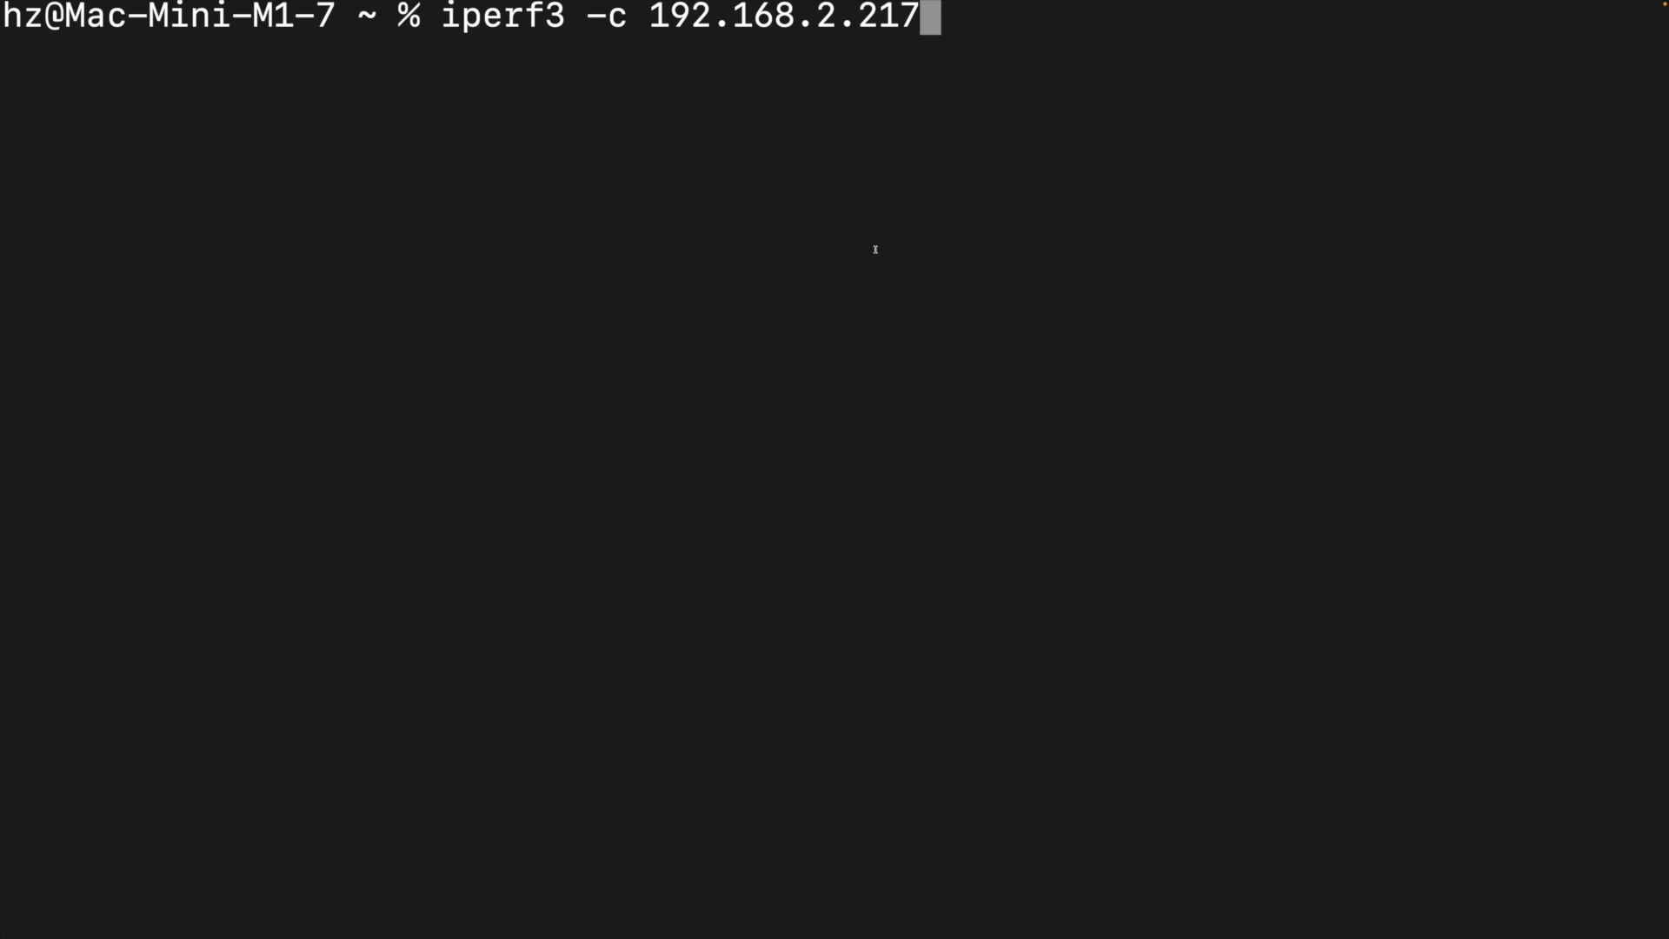
{"action": "key", "text": "Return"}
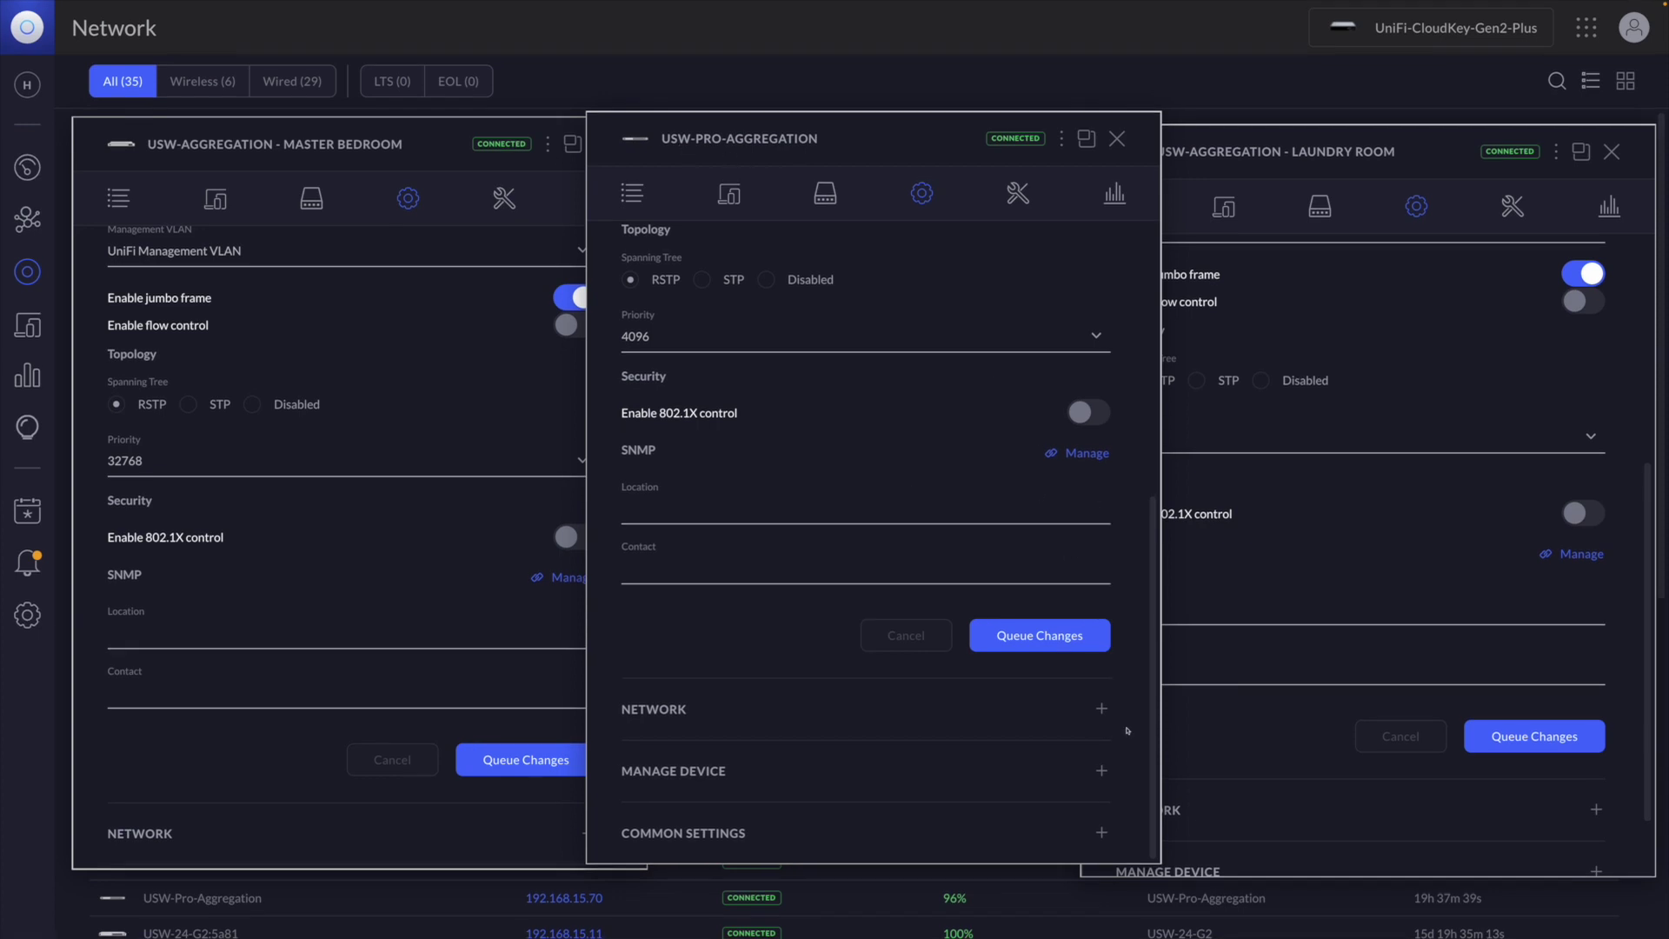
- Disable jumbo frames on USW-Pro-Aggregation, queue the change, and rerun iperf3 -c 192.168.2.217 in the Mac's terminal
{"action": "scroll", "coordinate": [1076, 357], "scroll_direction": "up", "scroll_amount": 2}
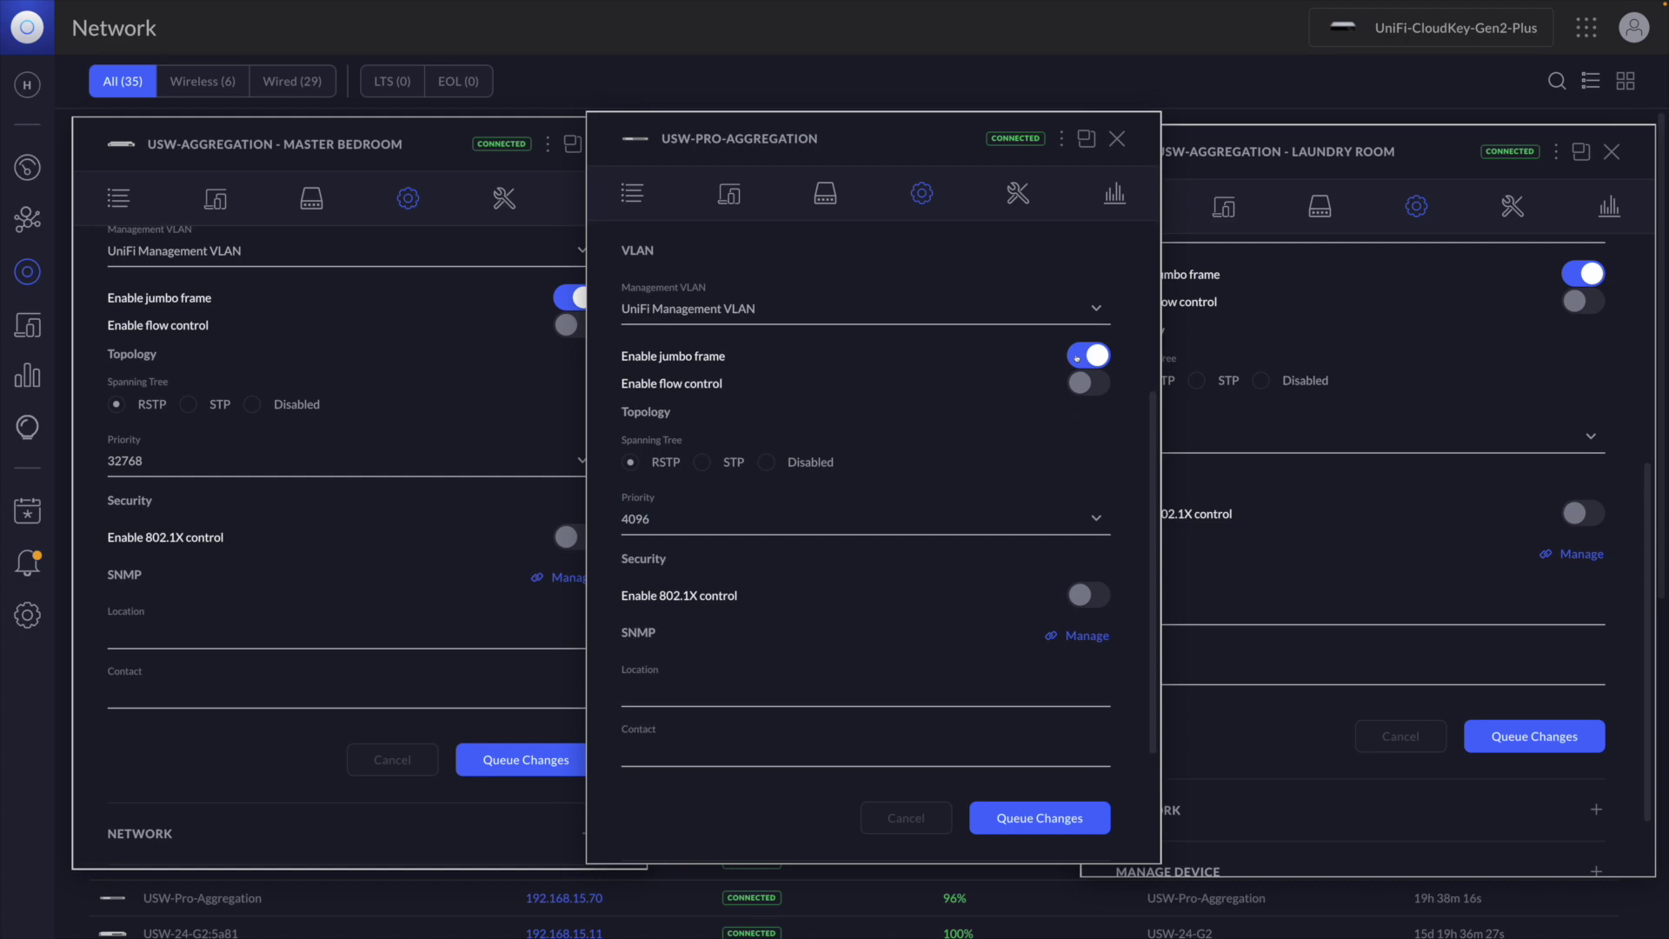
{"action": "left_click", "coordinate": [1077, 357]}
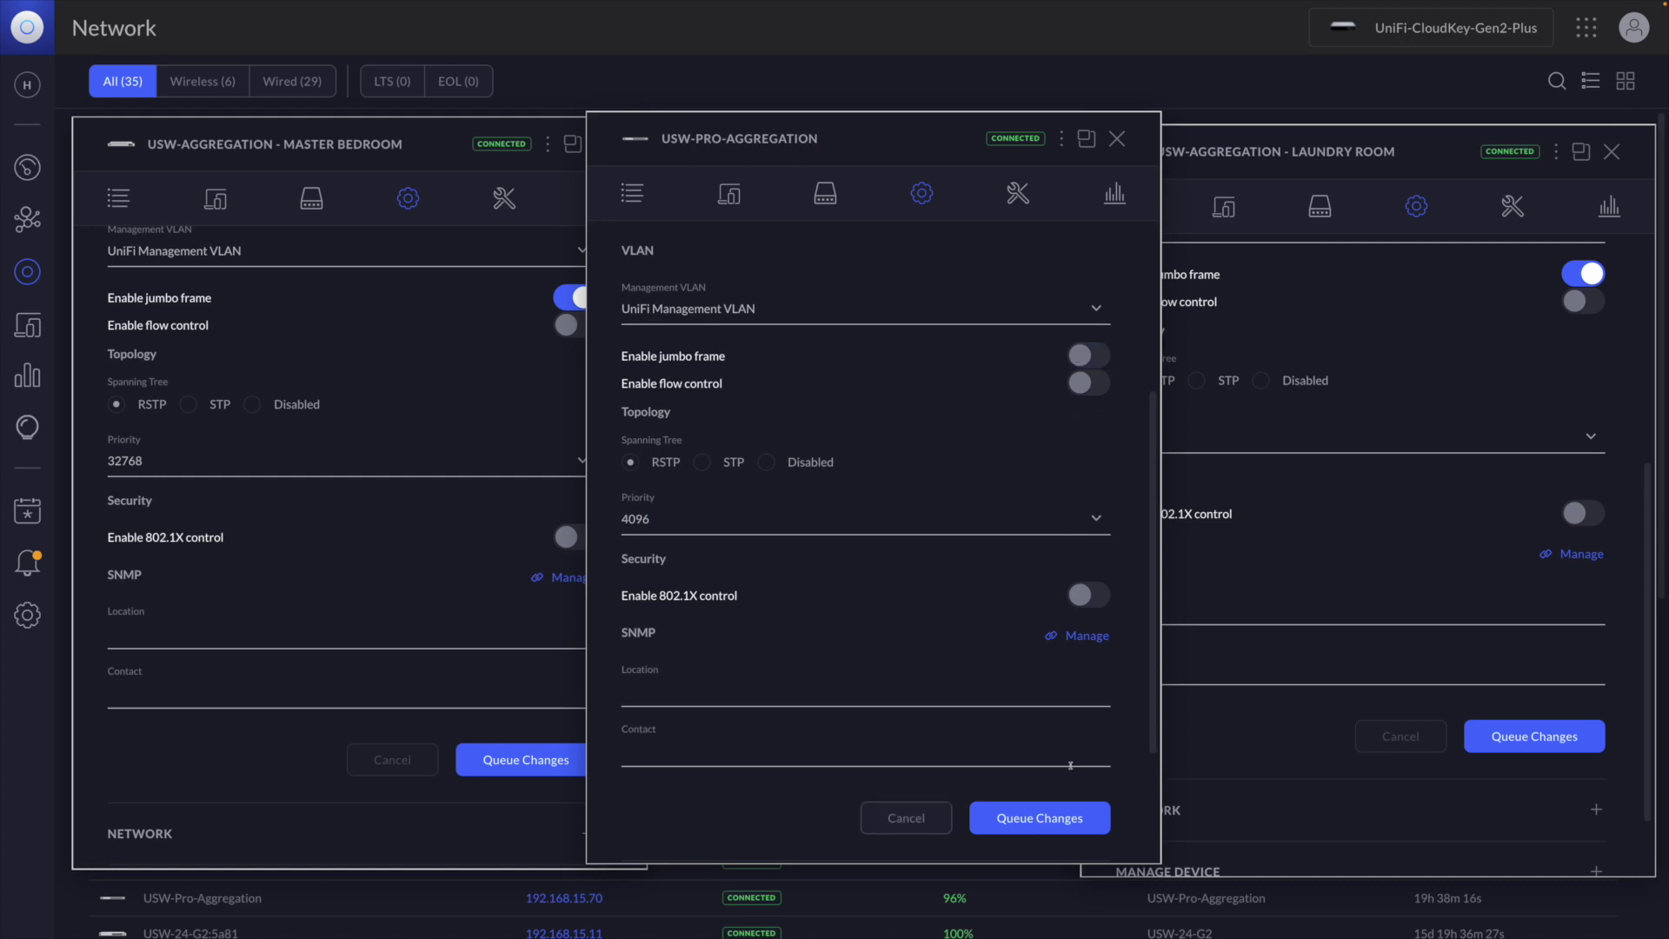
{"action": "left_click", "coordinate": [1063, 830]}
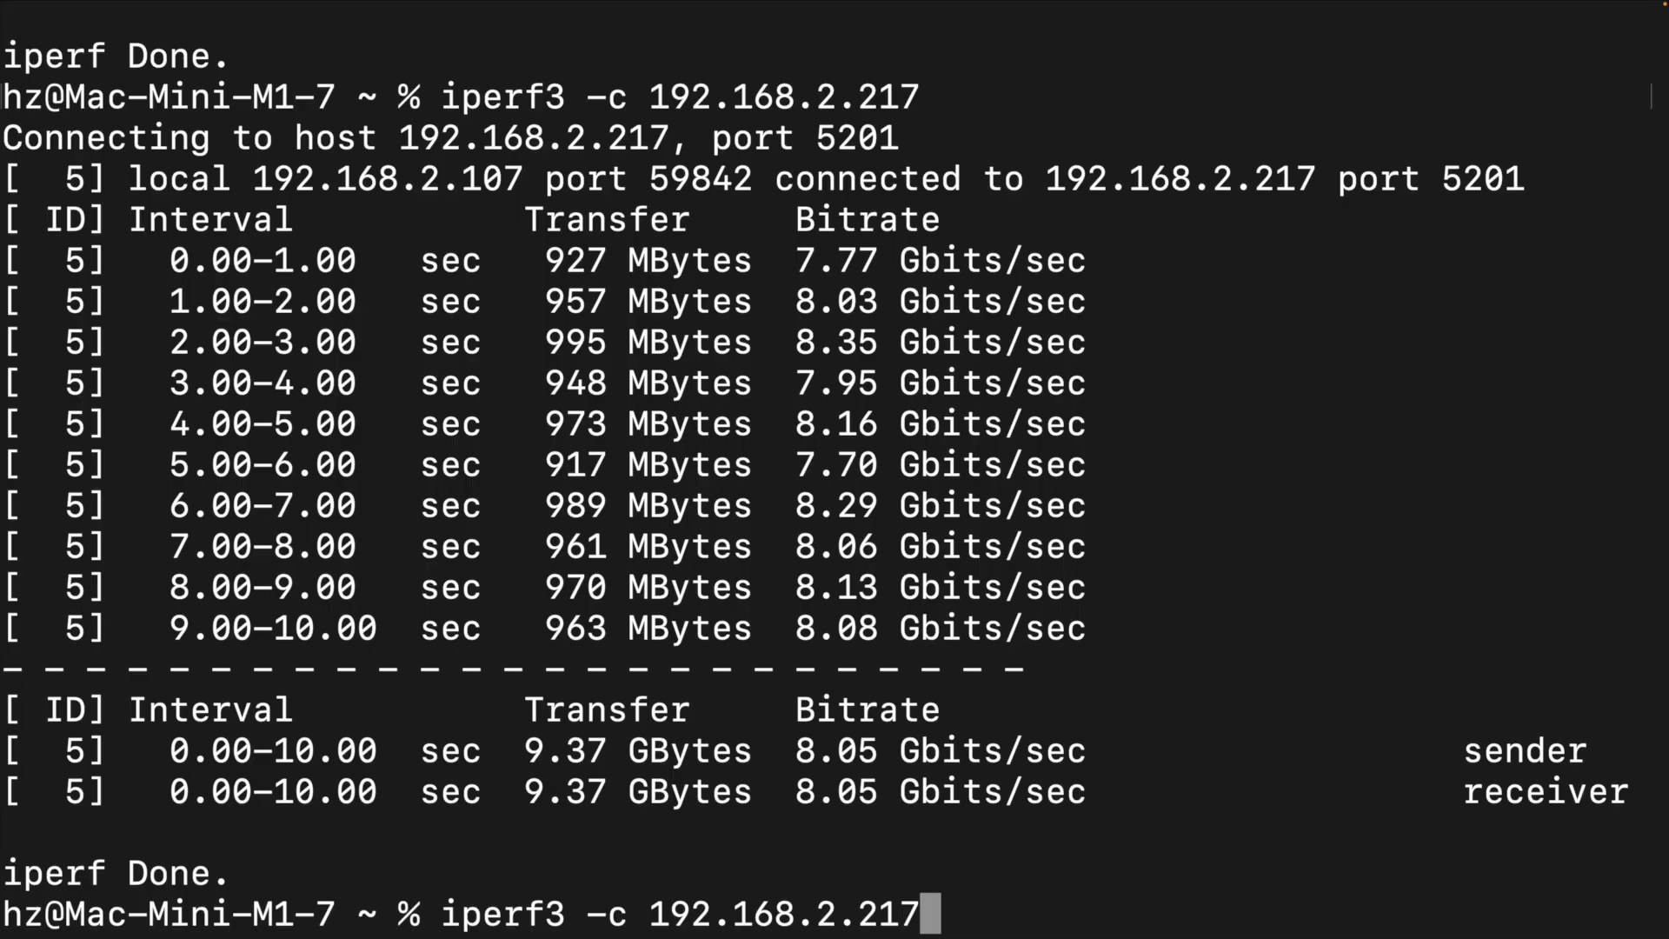
{"action": "key", "text": "Return"}
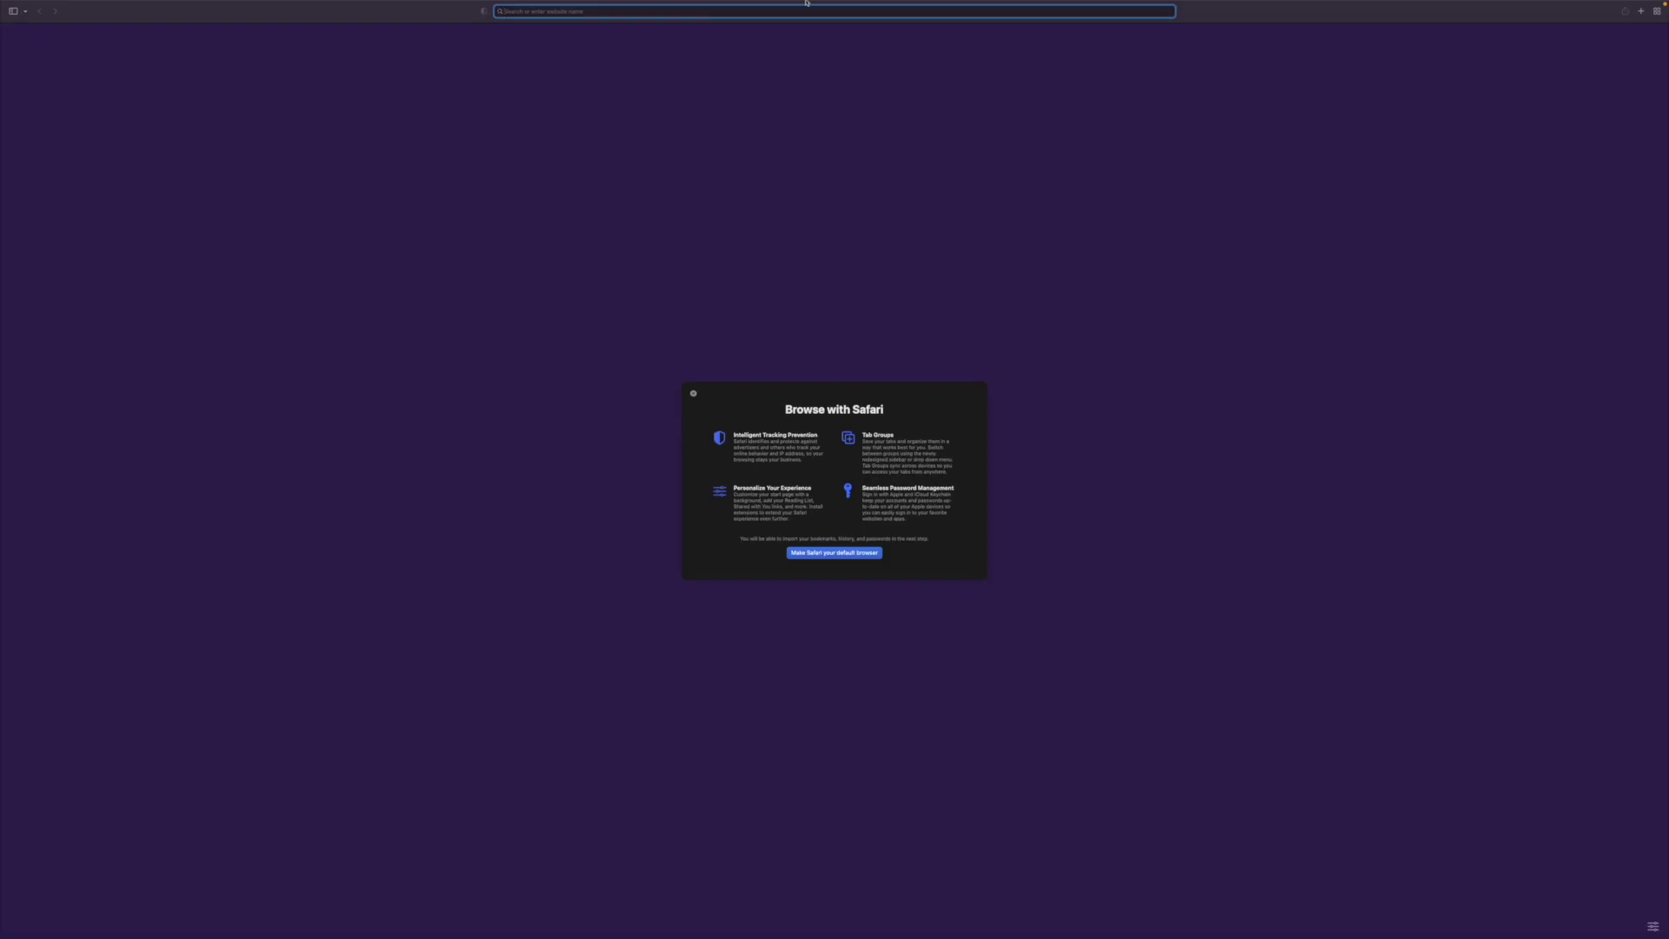
- Switch to Safari and open the NAS's web interface at 192.168.2.217
{"action": "mouse_move", "coordinate": [806, 3]}
{"action": "type", "text": "192.168.2.217"}
{"action": "key", "text": "Return"}
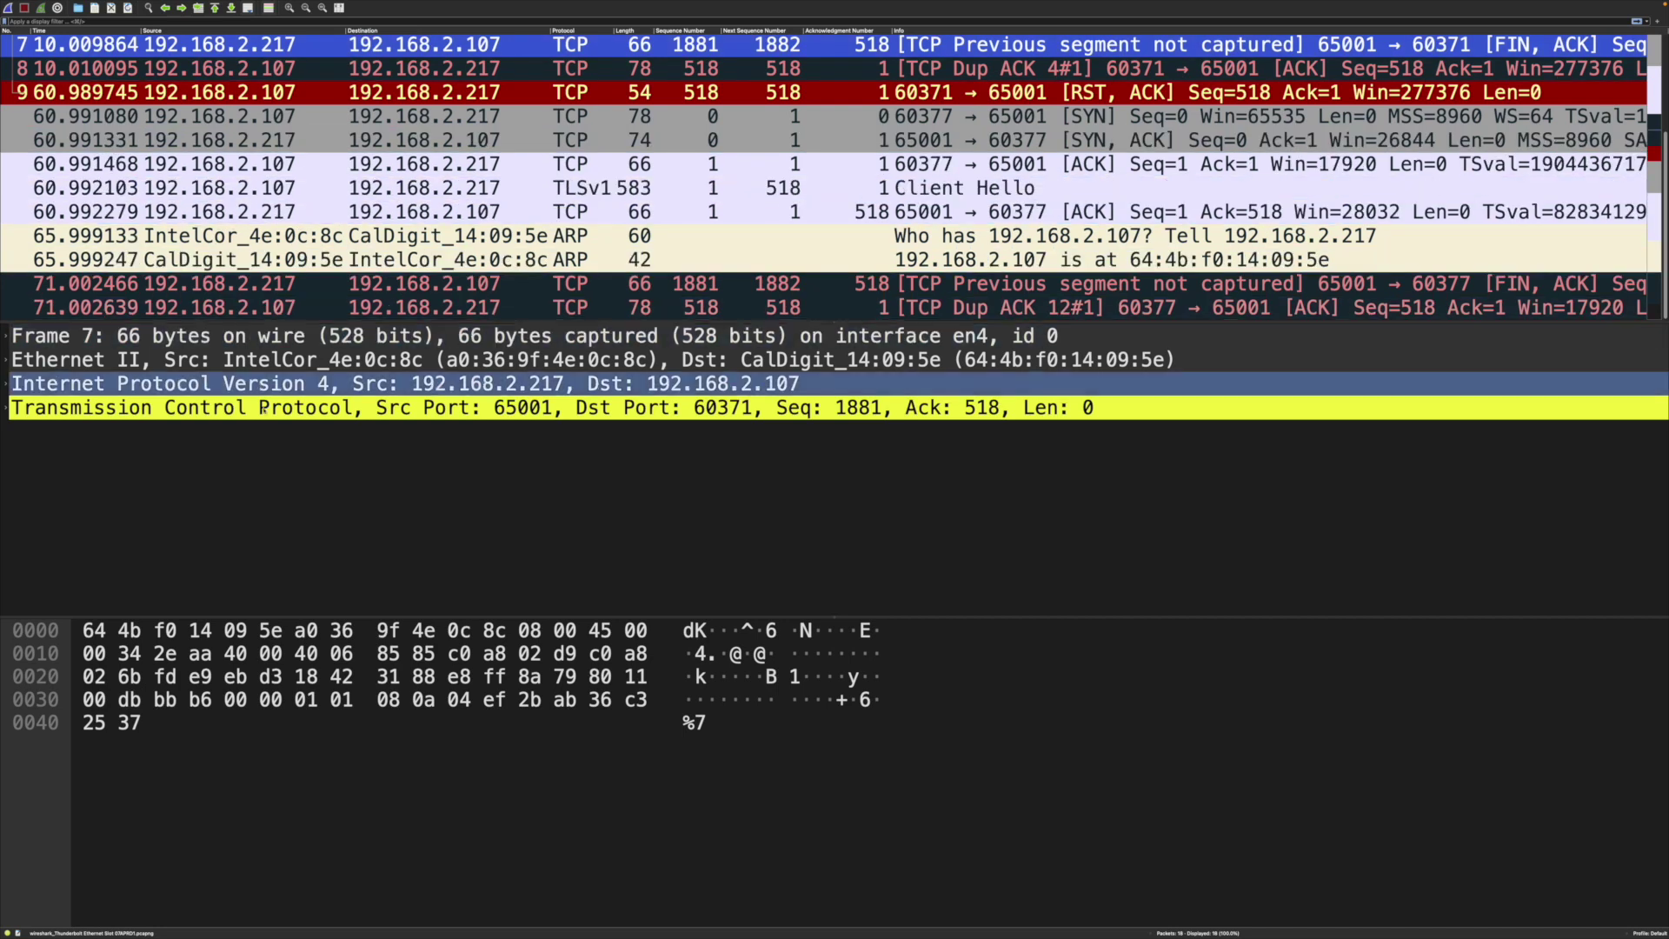
- In Wireshark, expand frame 7's Ethernet and TCP details and examine its sequence, next sequence and acknowledgment number fields
{"action": "left_click", "coordinate": [7, 359]}
{"action": "left_click", "coordinate": [7, 478]}
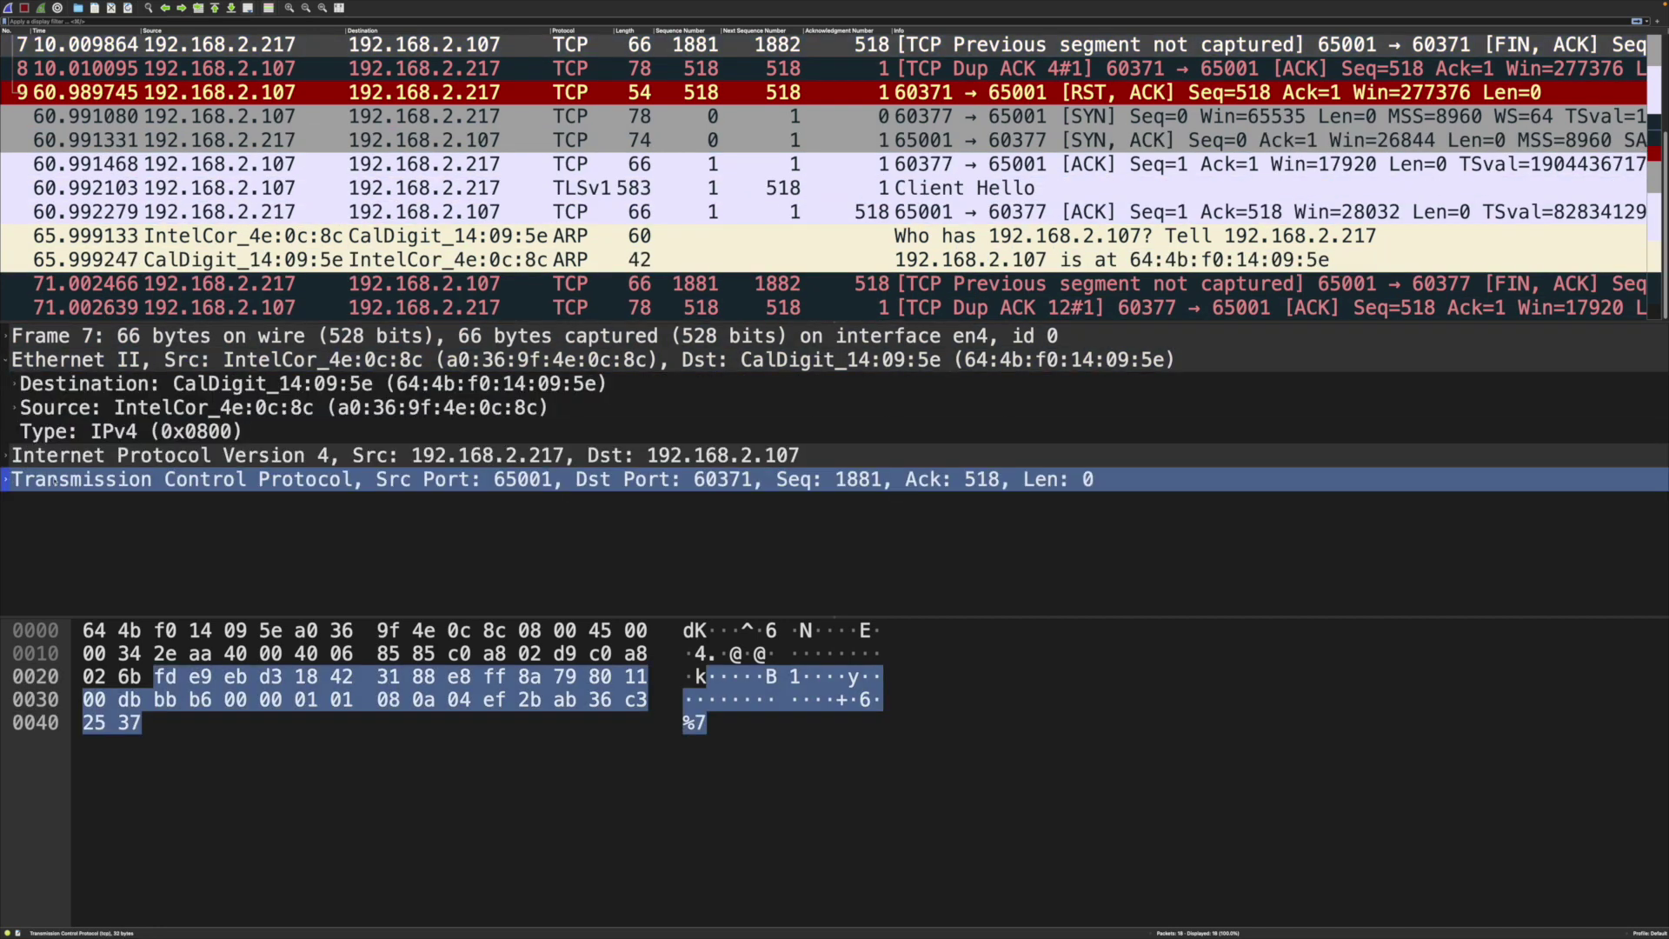
{"action": "left_click", "coordinate": [7, 479]}
{"action": "scroll", "coordinate": [261, 470], "scroll_direction": "down", "scroll_amount": 5}
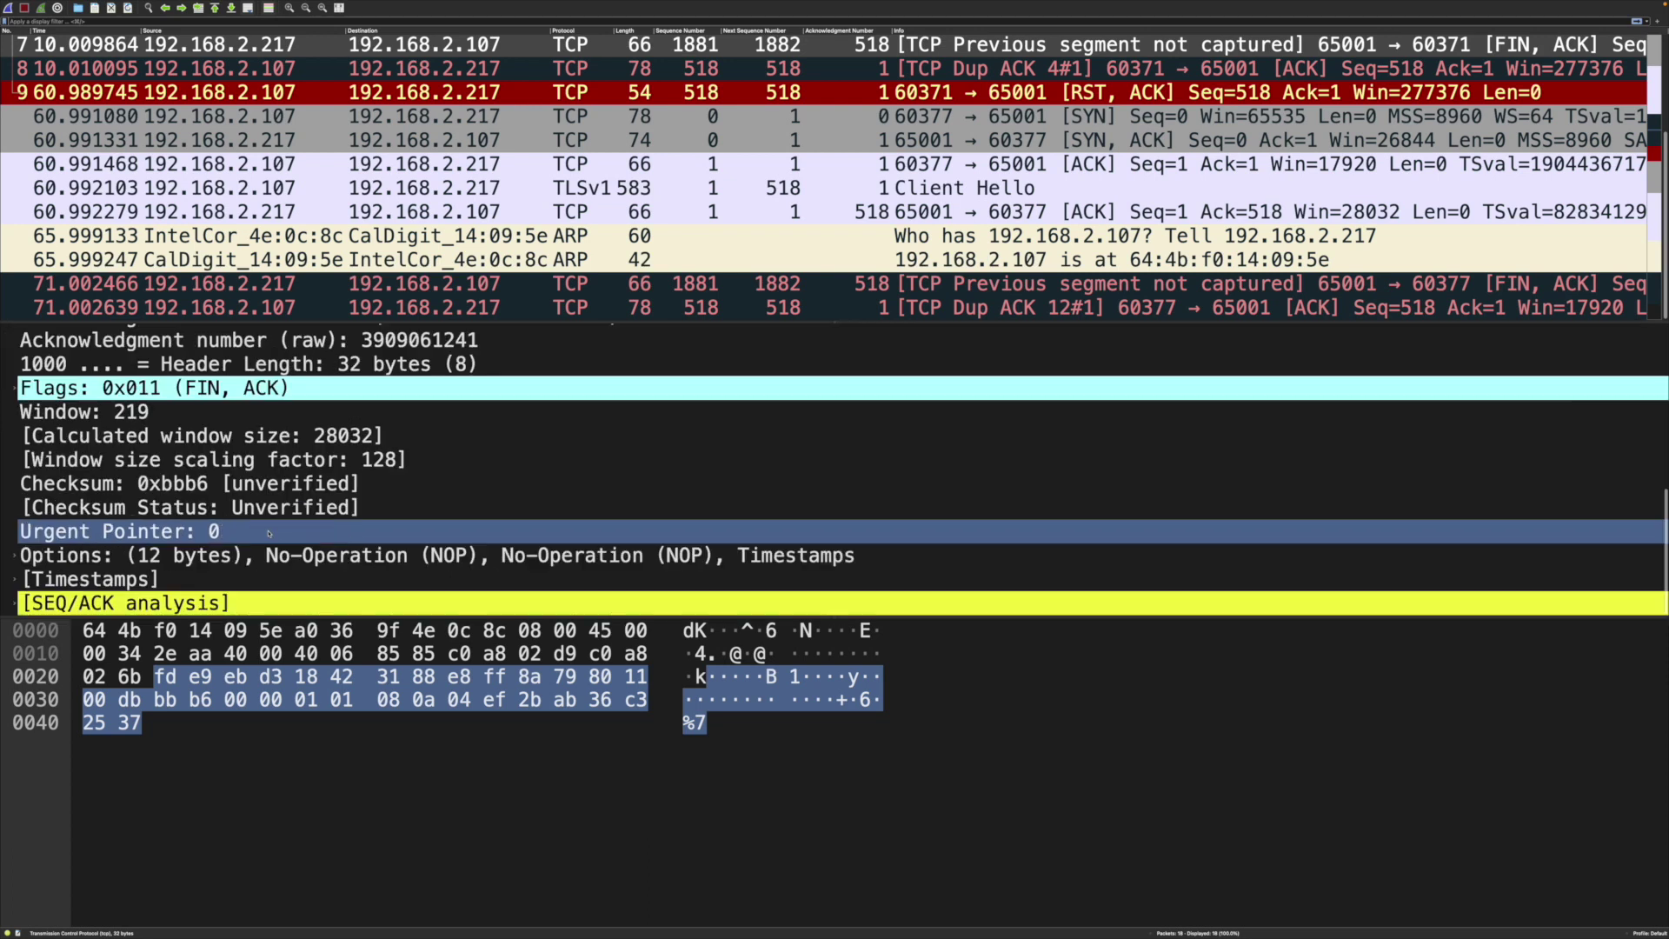
{"action": "scroll", "coordinate": [273, 455], "scroll_direction": "up", "scroll_amount": 3}
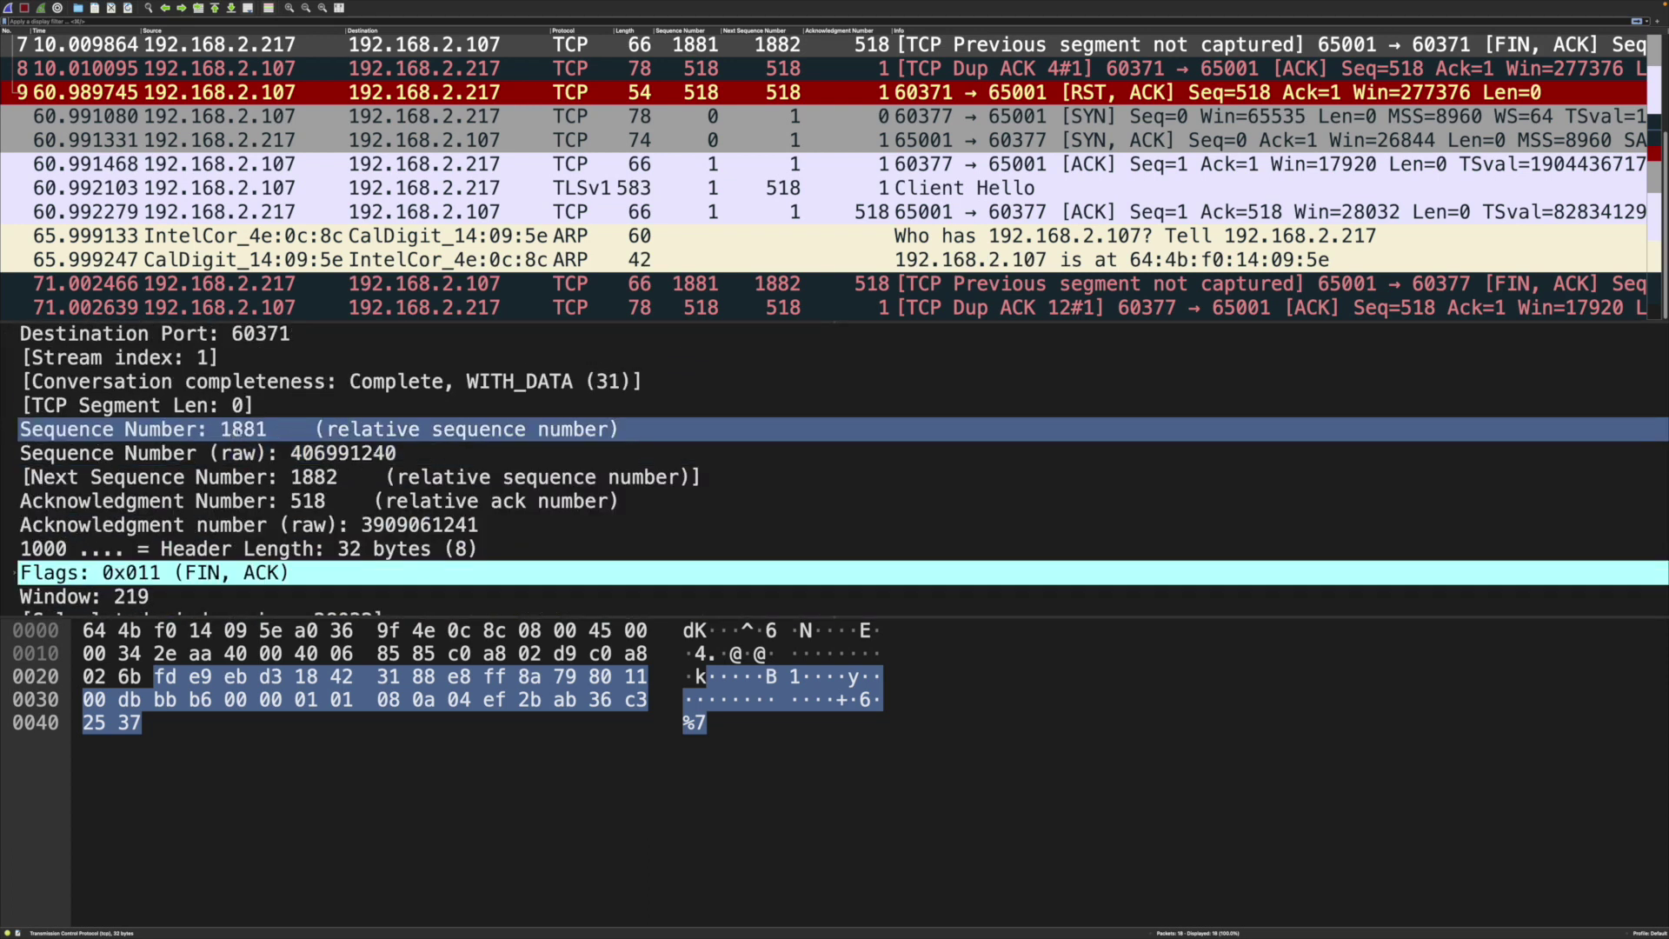
{"action": "left_click", "coordinate": [237, 431]}
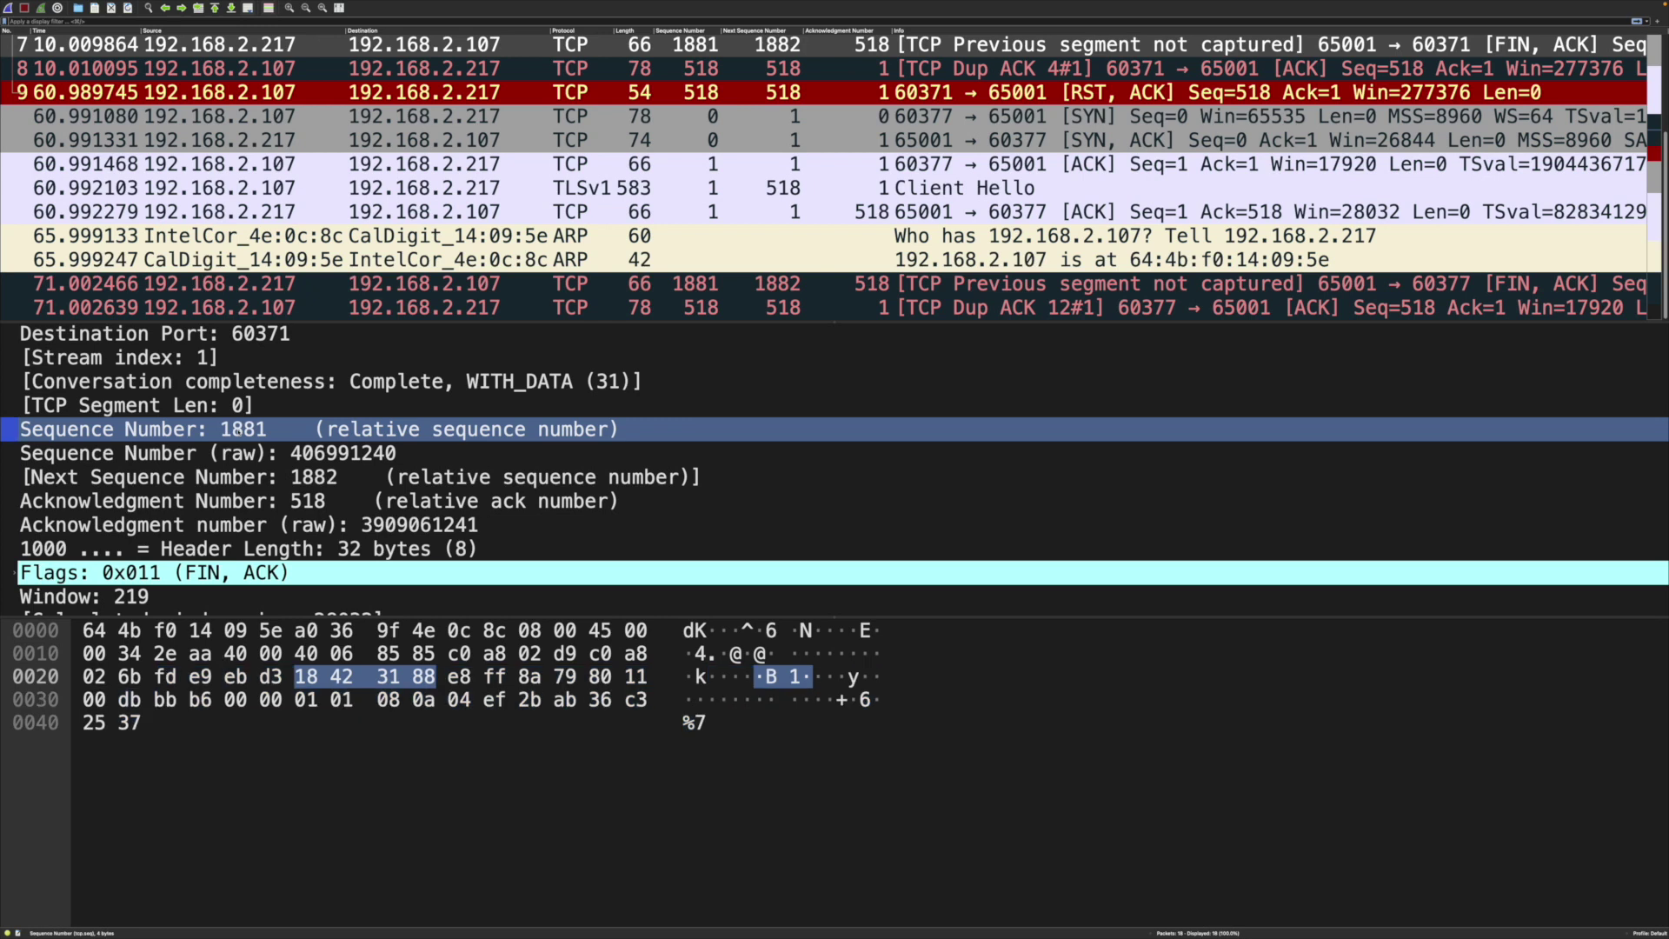
{"action": "right_click", "coordinate": [238, 432]}
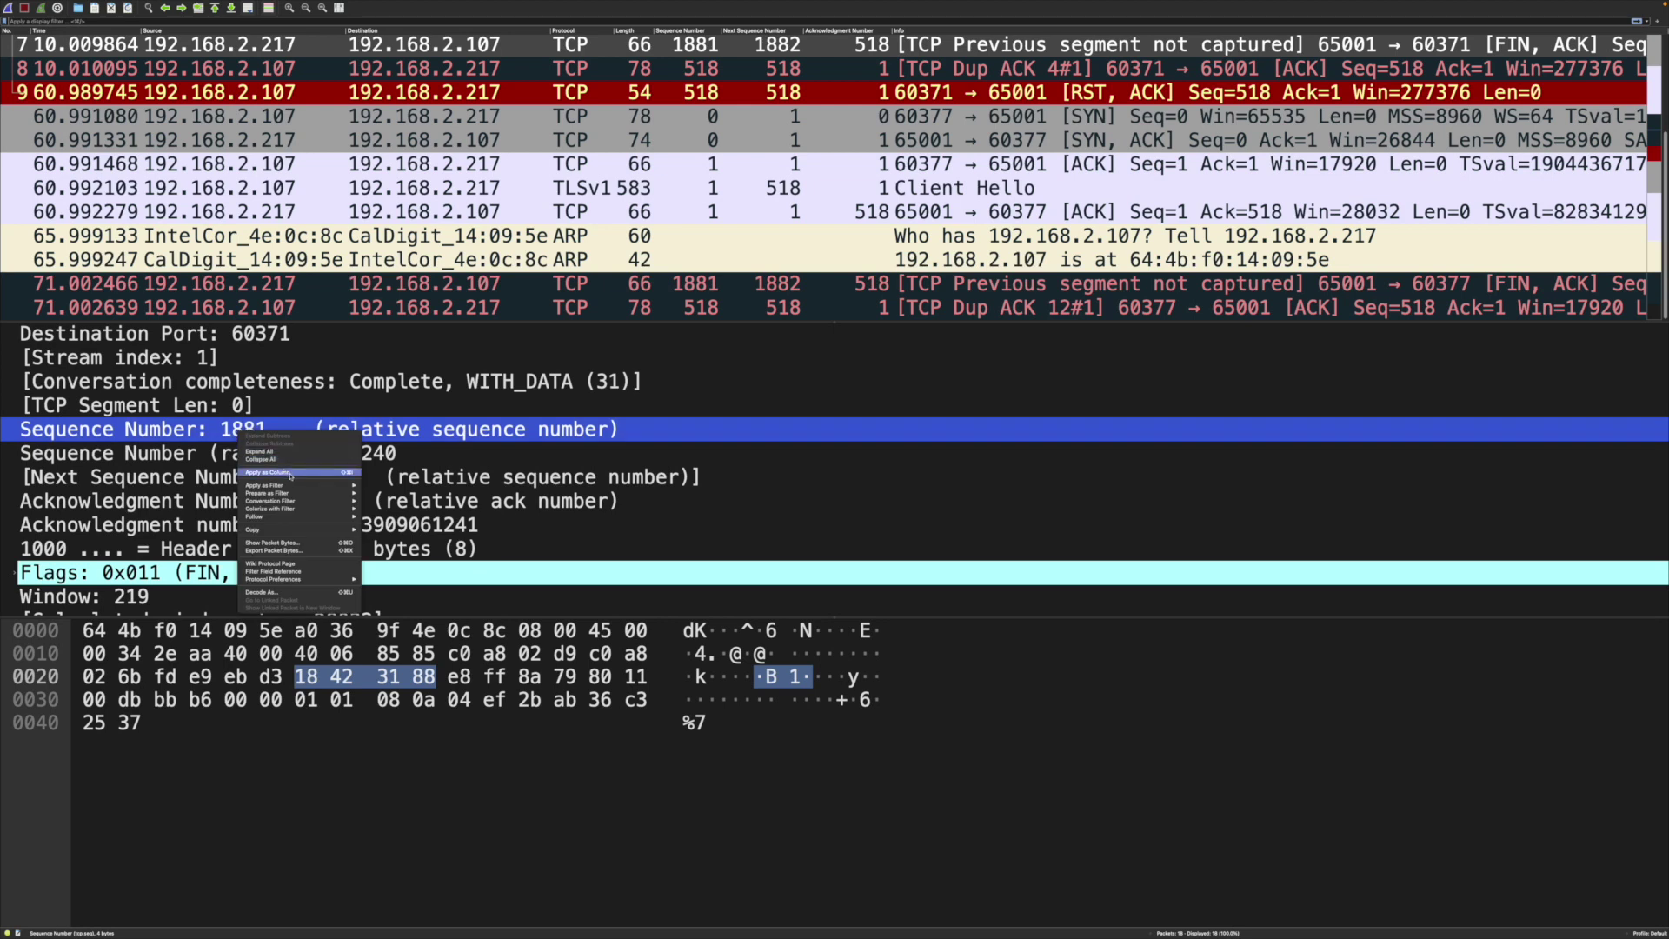
{"action": "left_click", "coordinate": [167, 431]}
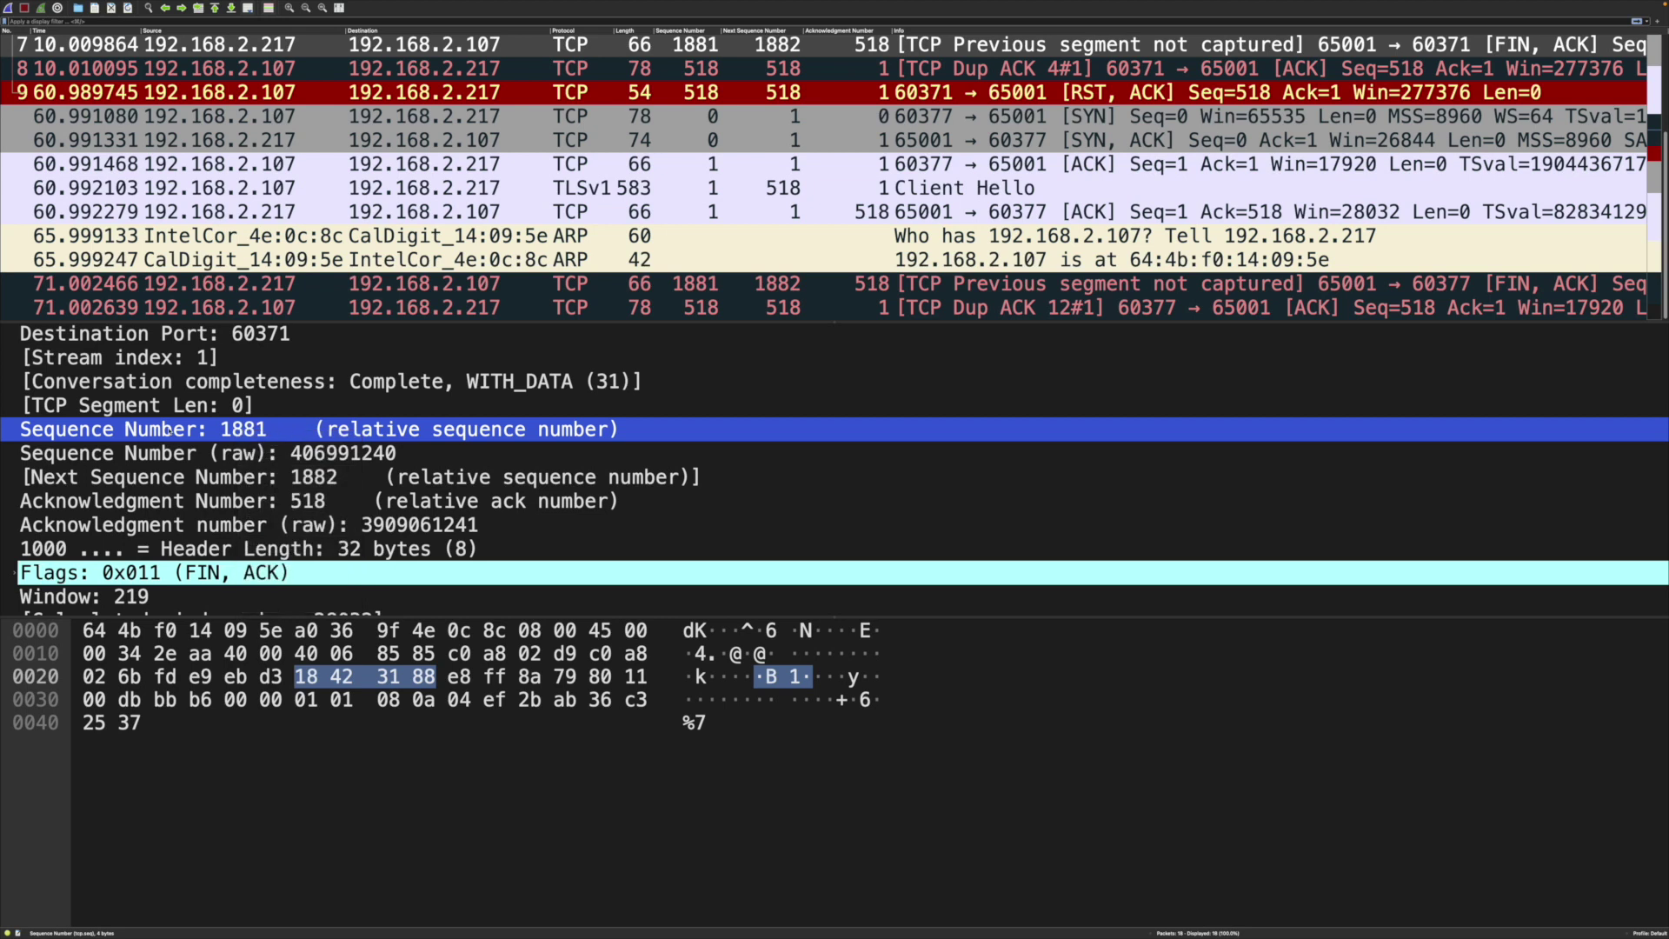
{"action": "left_click", "coordinate": [163, 480]}
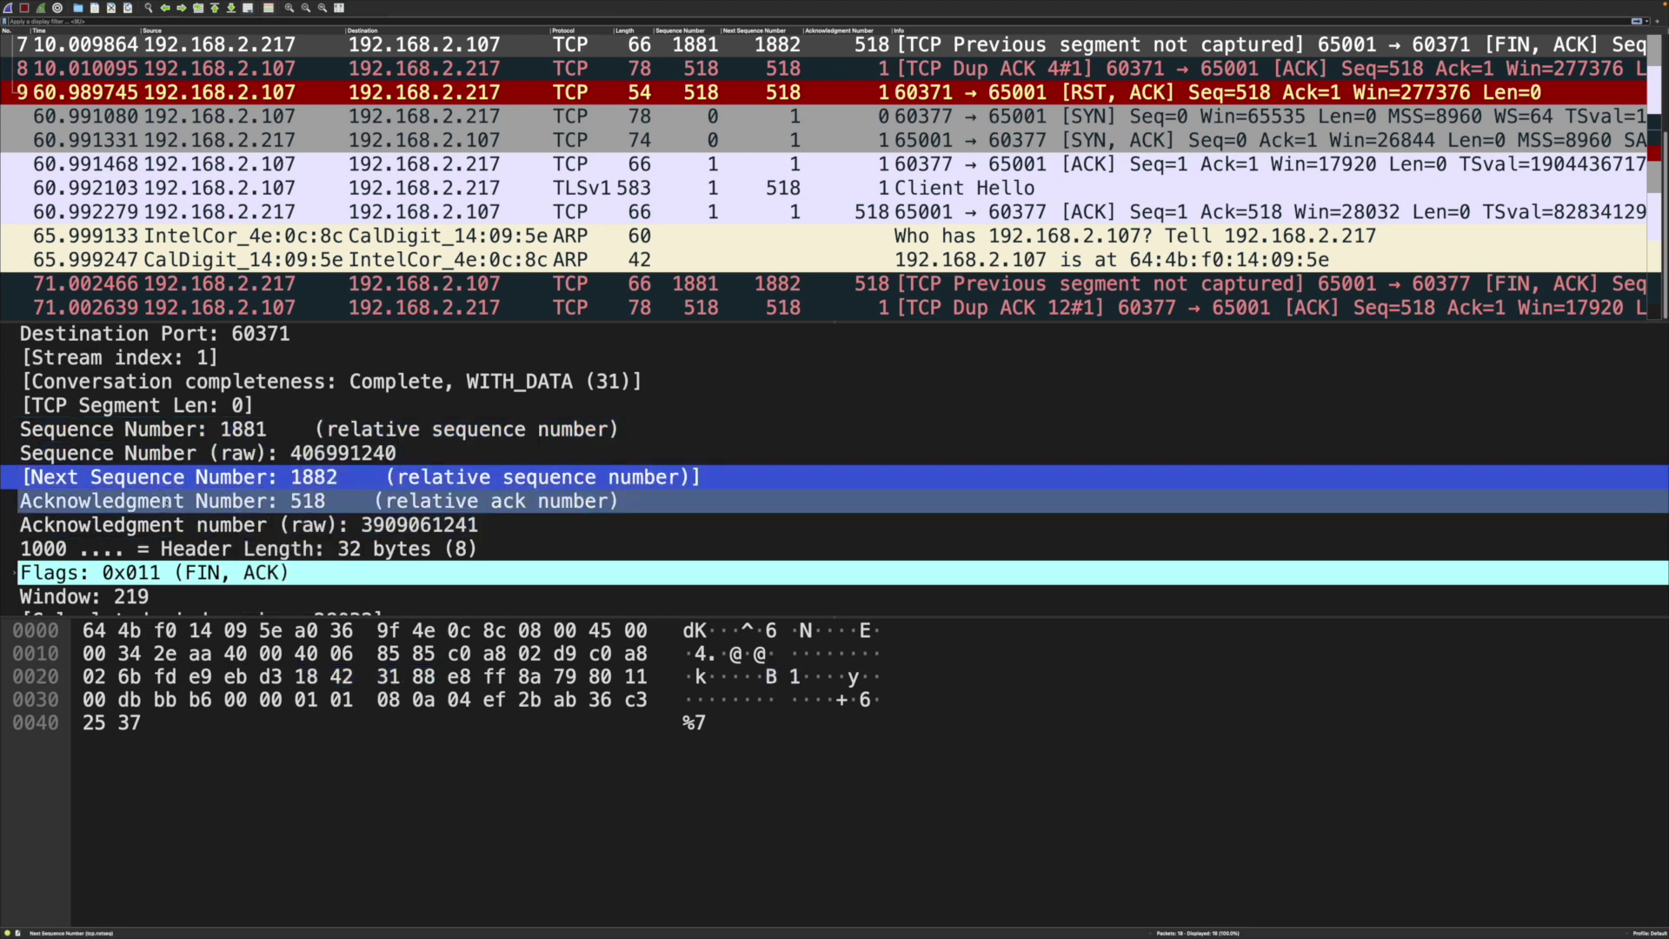
{"action": "left_click", "coordinate": [165, 502]}
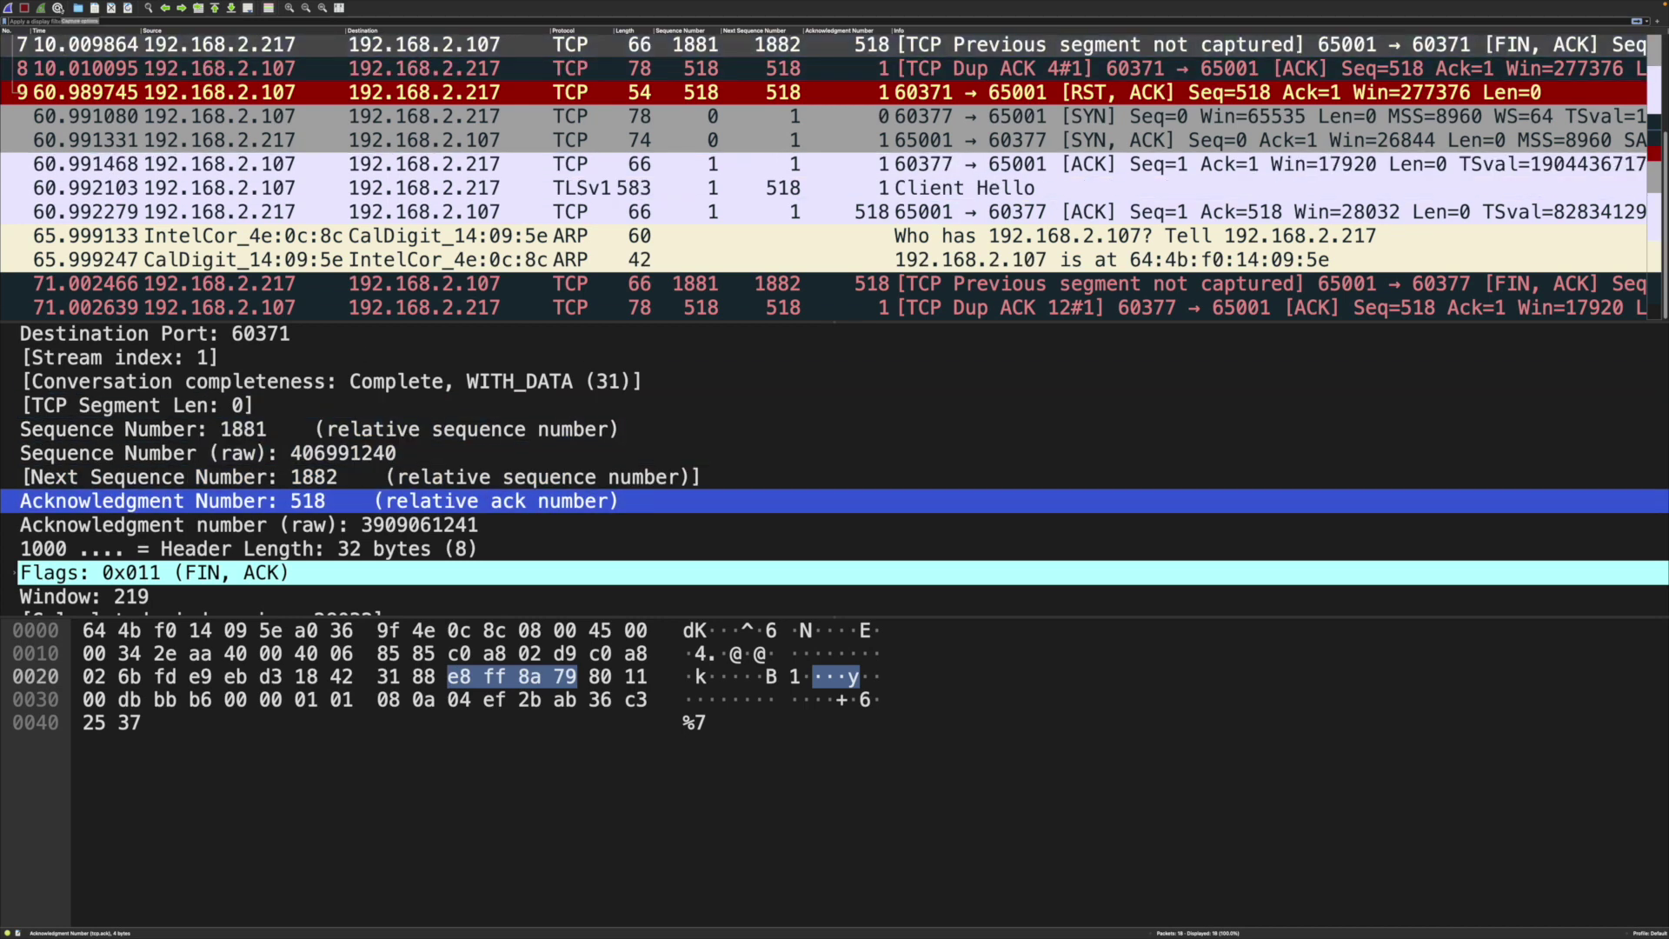
- Start a capture on Thunderbolt Ethernet en4 filtered to host 192.168.2.217, and reload the NAS address in Safari
{"action": "left_click", "coordinate": [58, 8]}
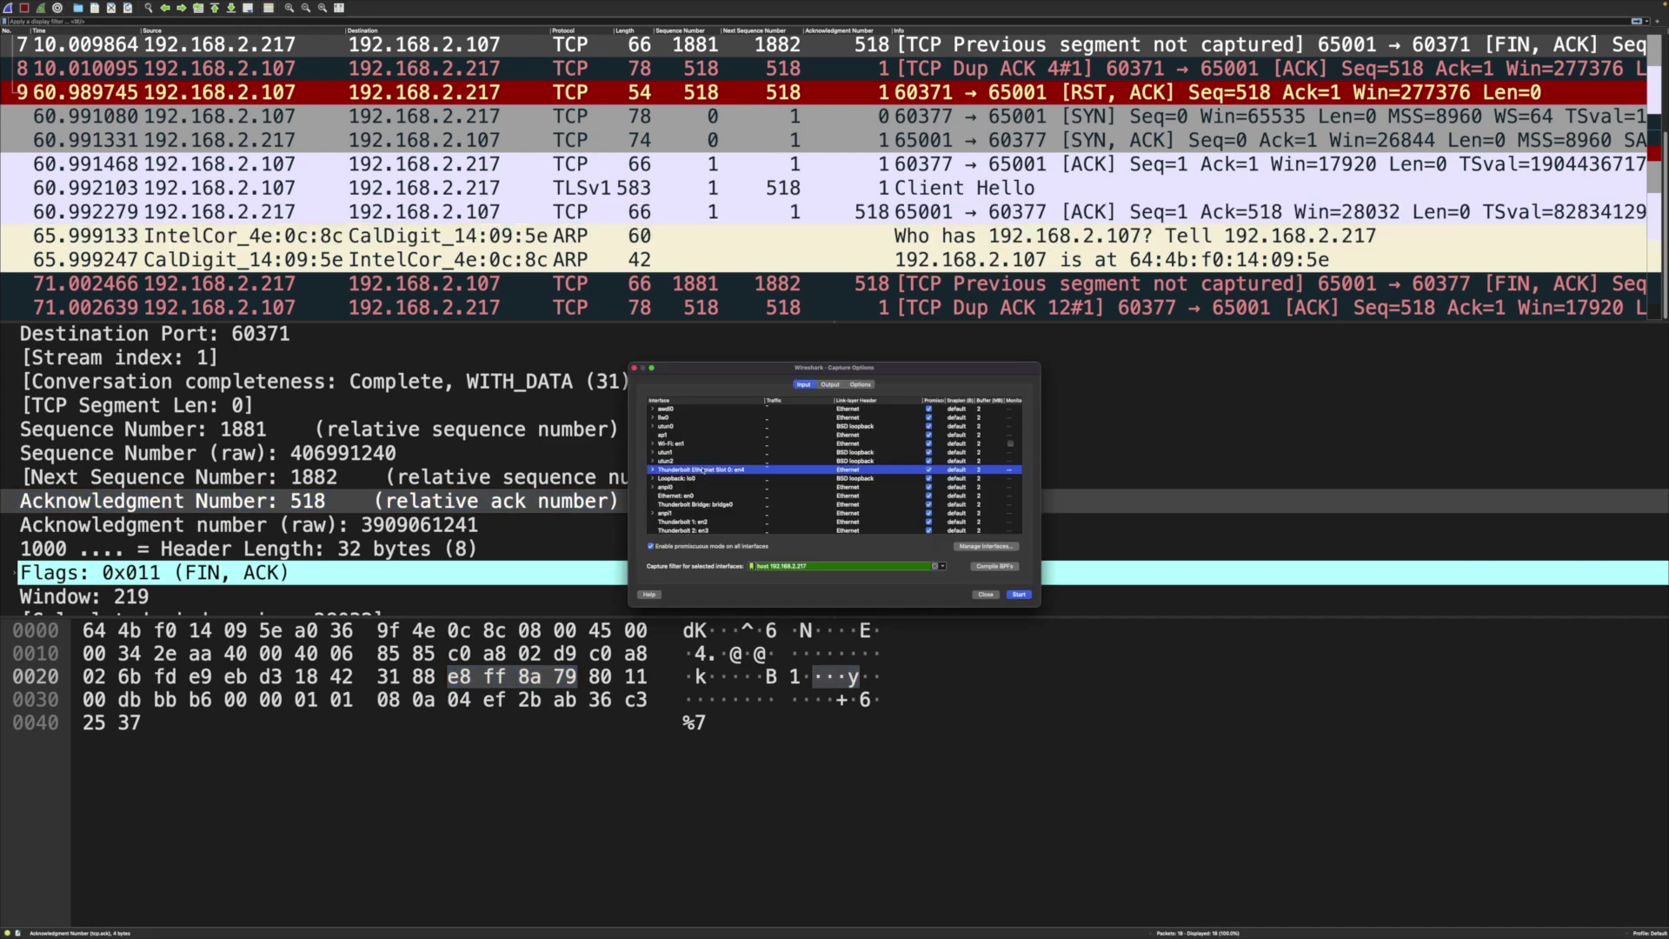
{"action": "mouse_move", "coordinate": [720, 474]}
{"action": "left_click", "coordinate": [772, 566]}
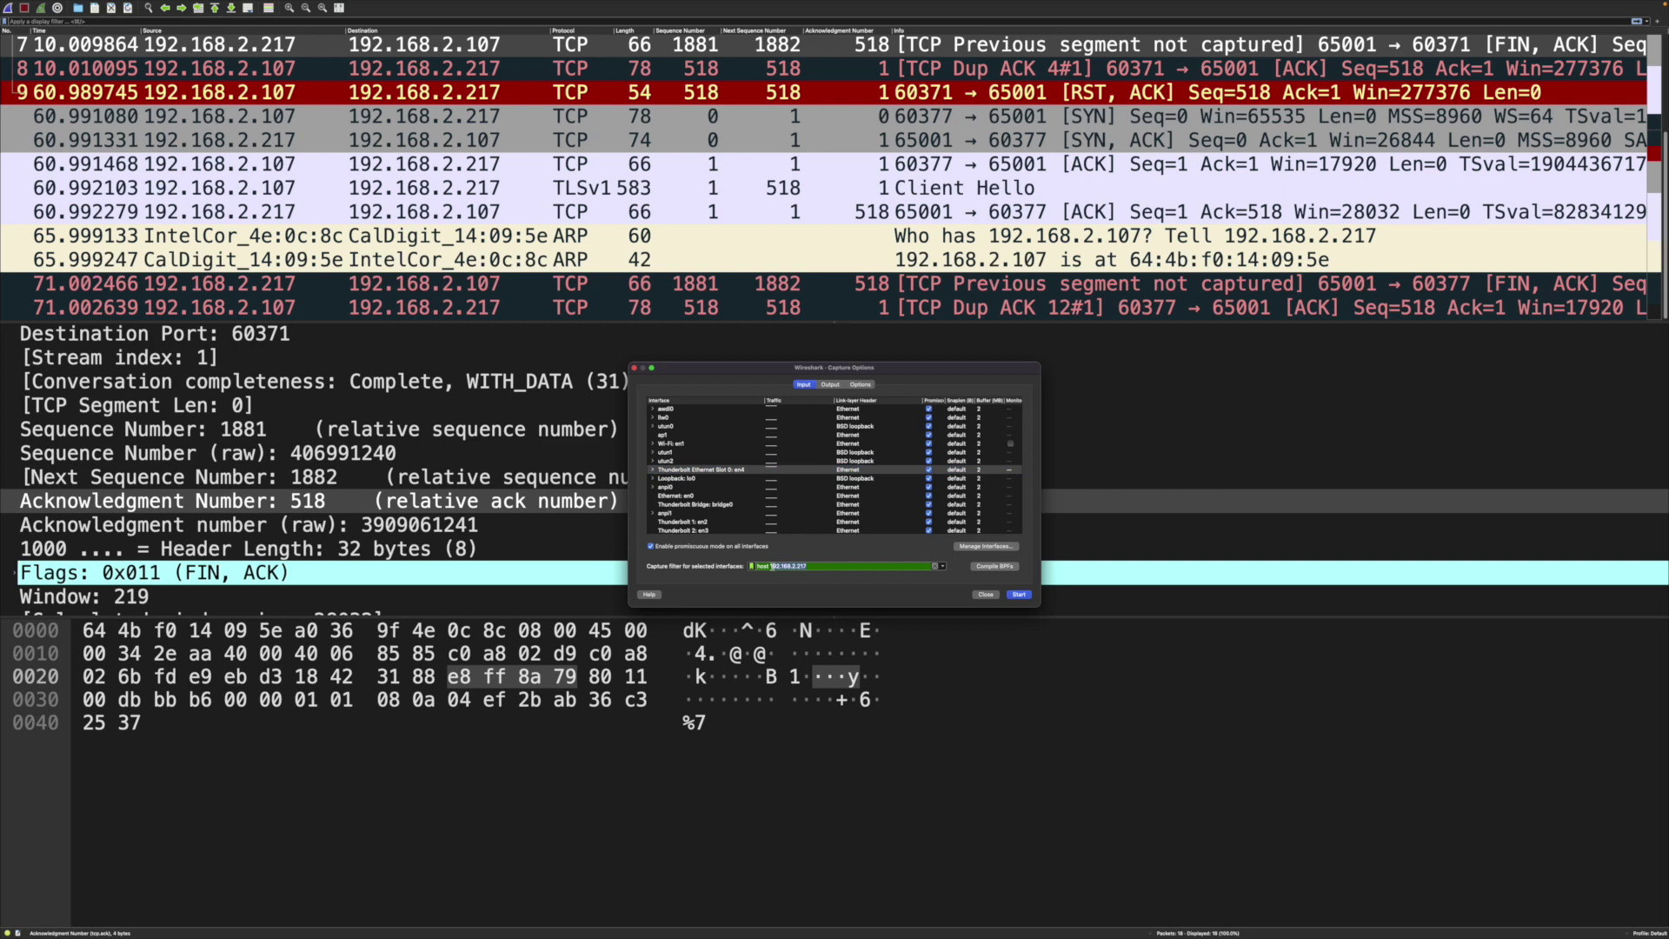
{"action": "key", "text": "Return"}
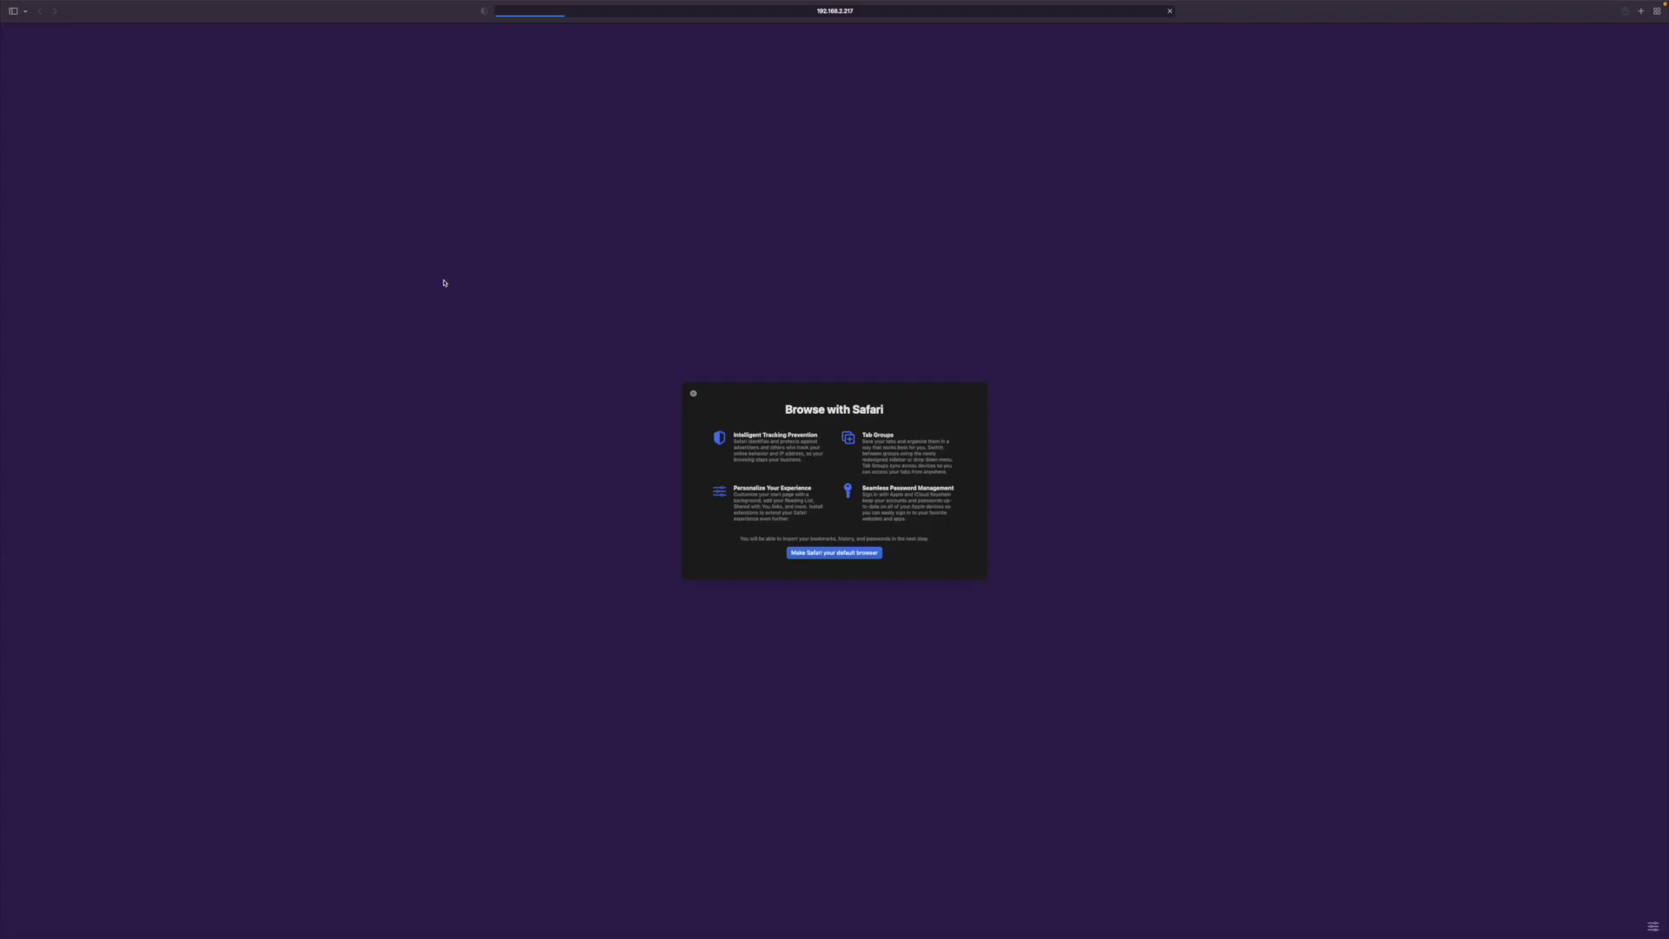
{"action": "left_click", "coordinate": [597, 14]}
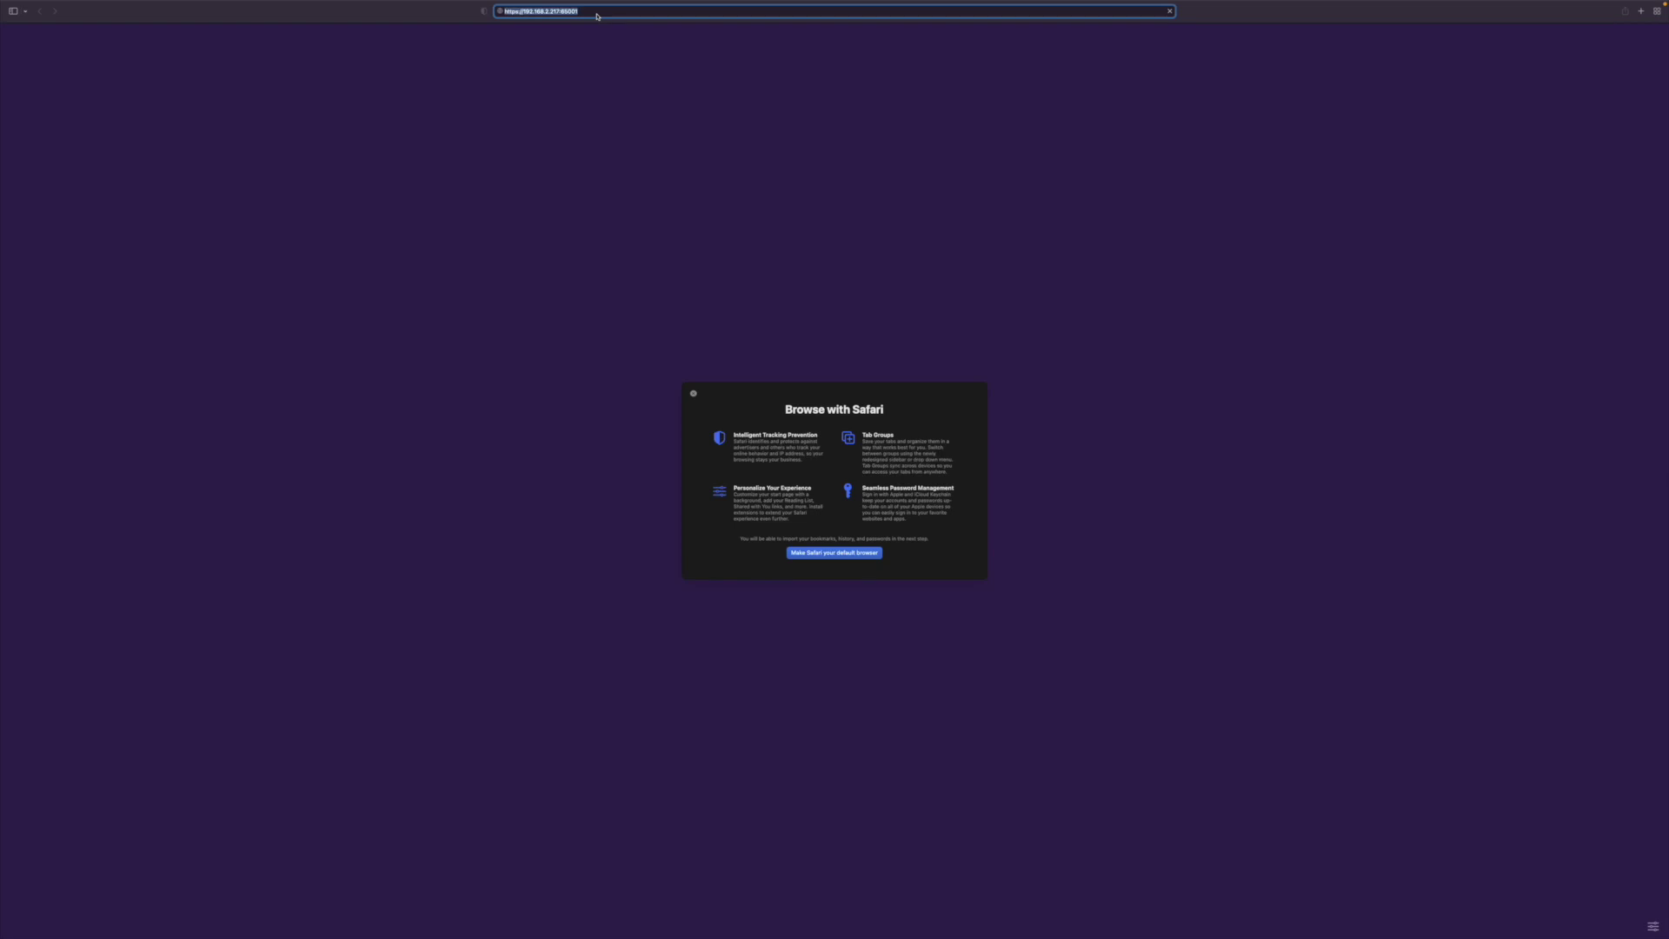
{"action": "key", "text": "Return"}
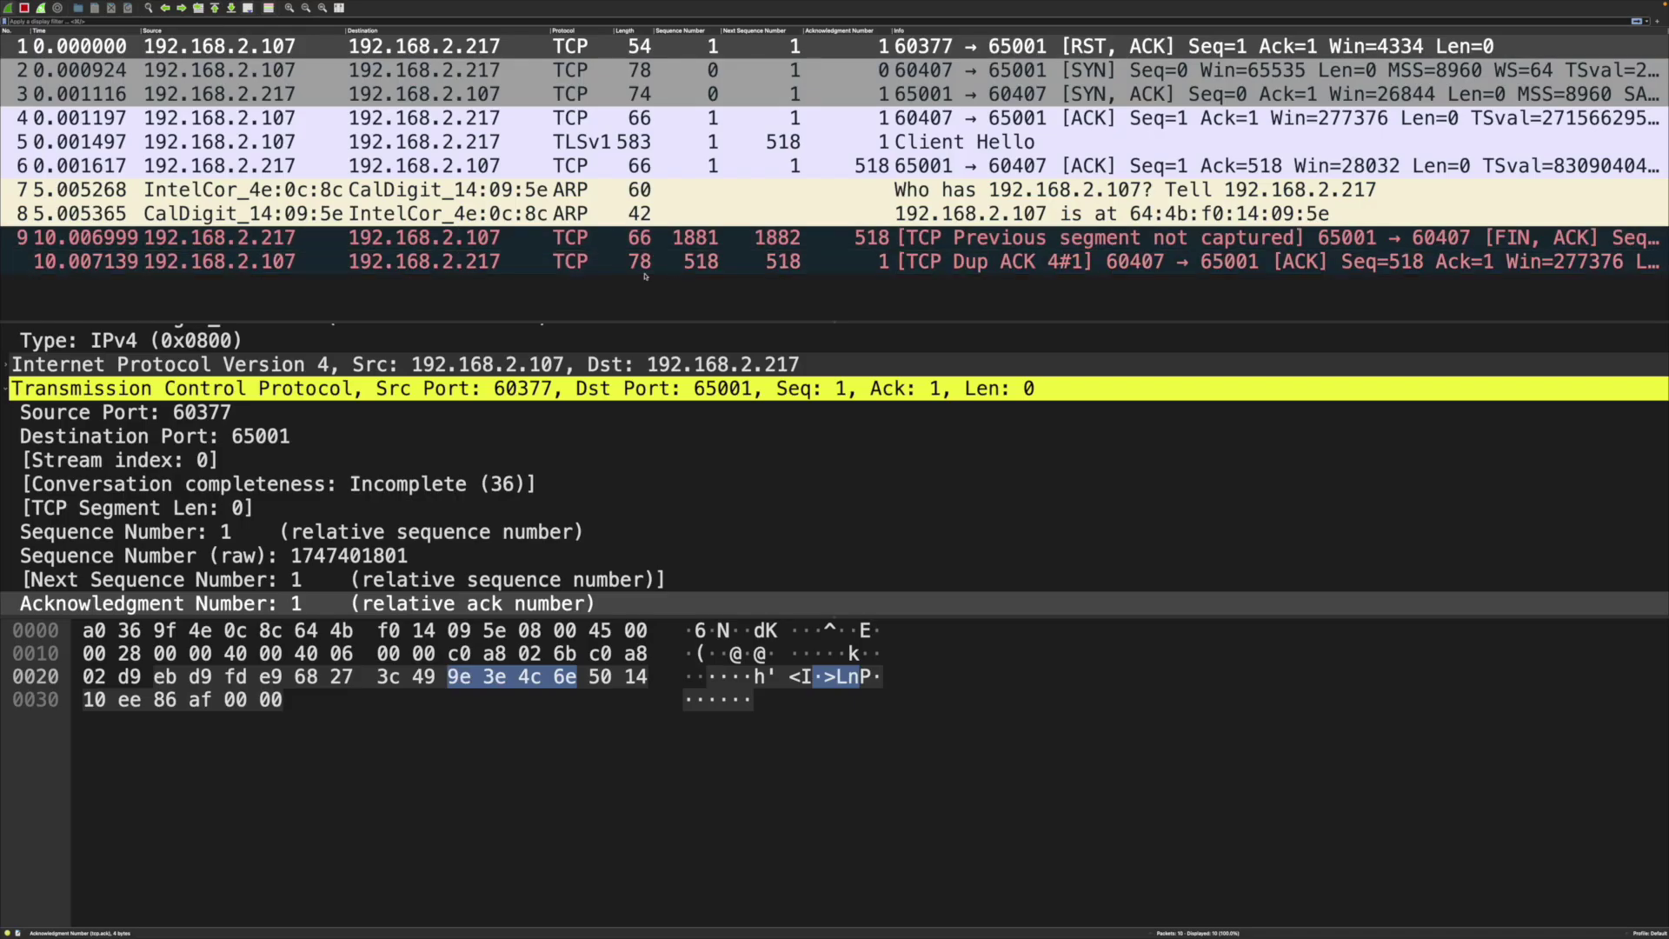
- Stop the Wireshark capture and examine the SYN, Client Hello and FIN, ACK packets of the NAS connection
{"action": "left_click", "coordinate": [24, 8]}
{"action": "left_click", "coordinate": [686, 70]}
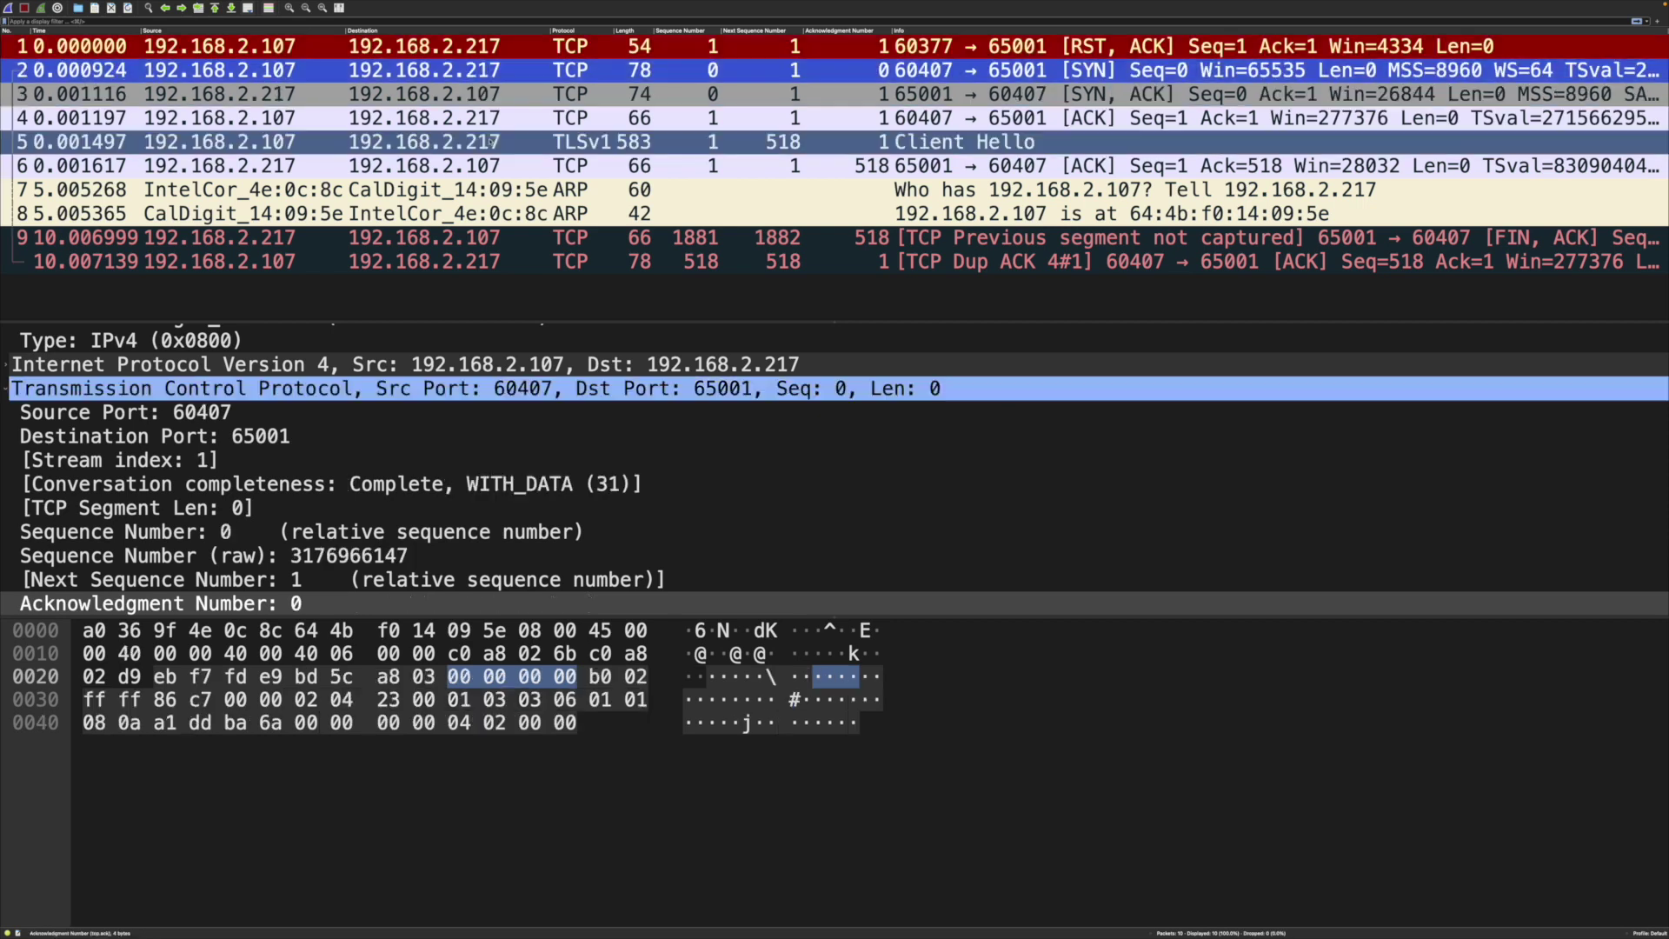
{"action": "left_click", "coordinate": [491, 141]}
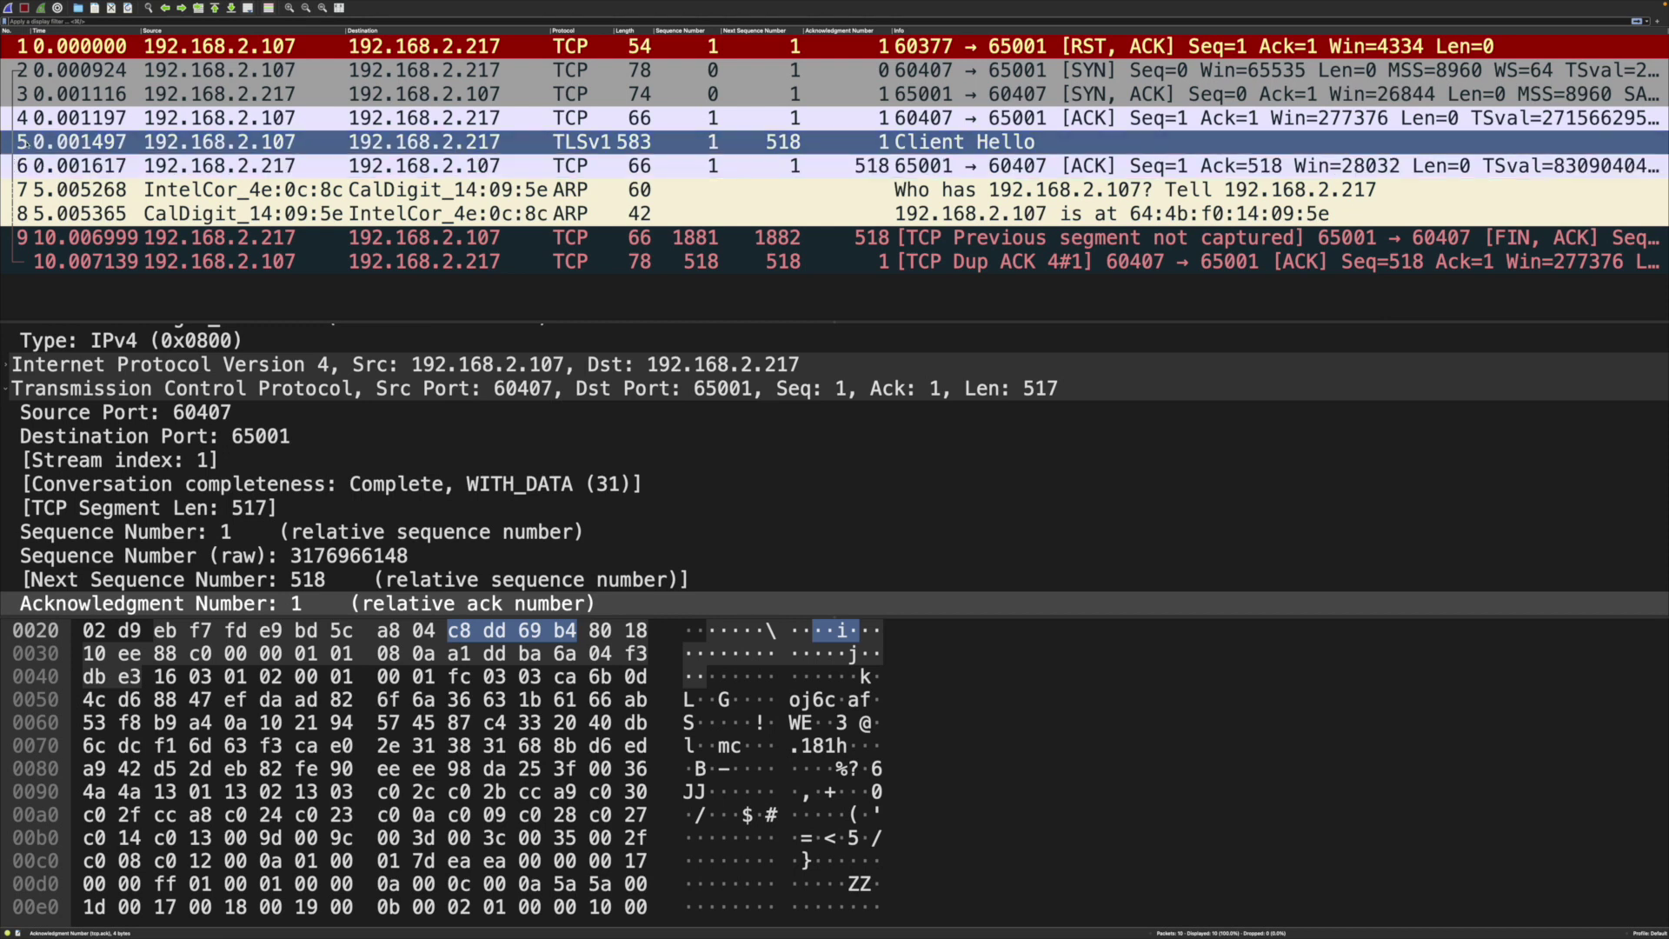
{"action": "left_click", "coordinate": [308, 237]}
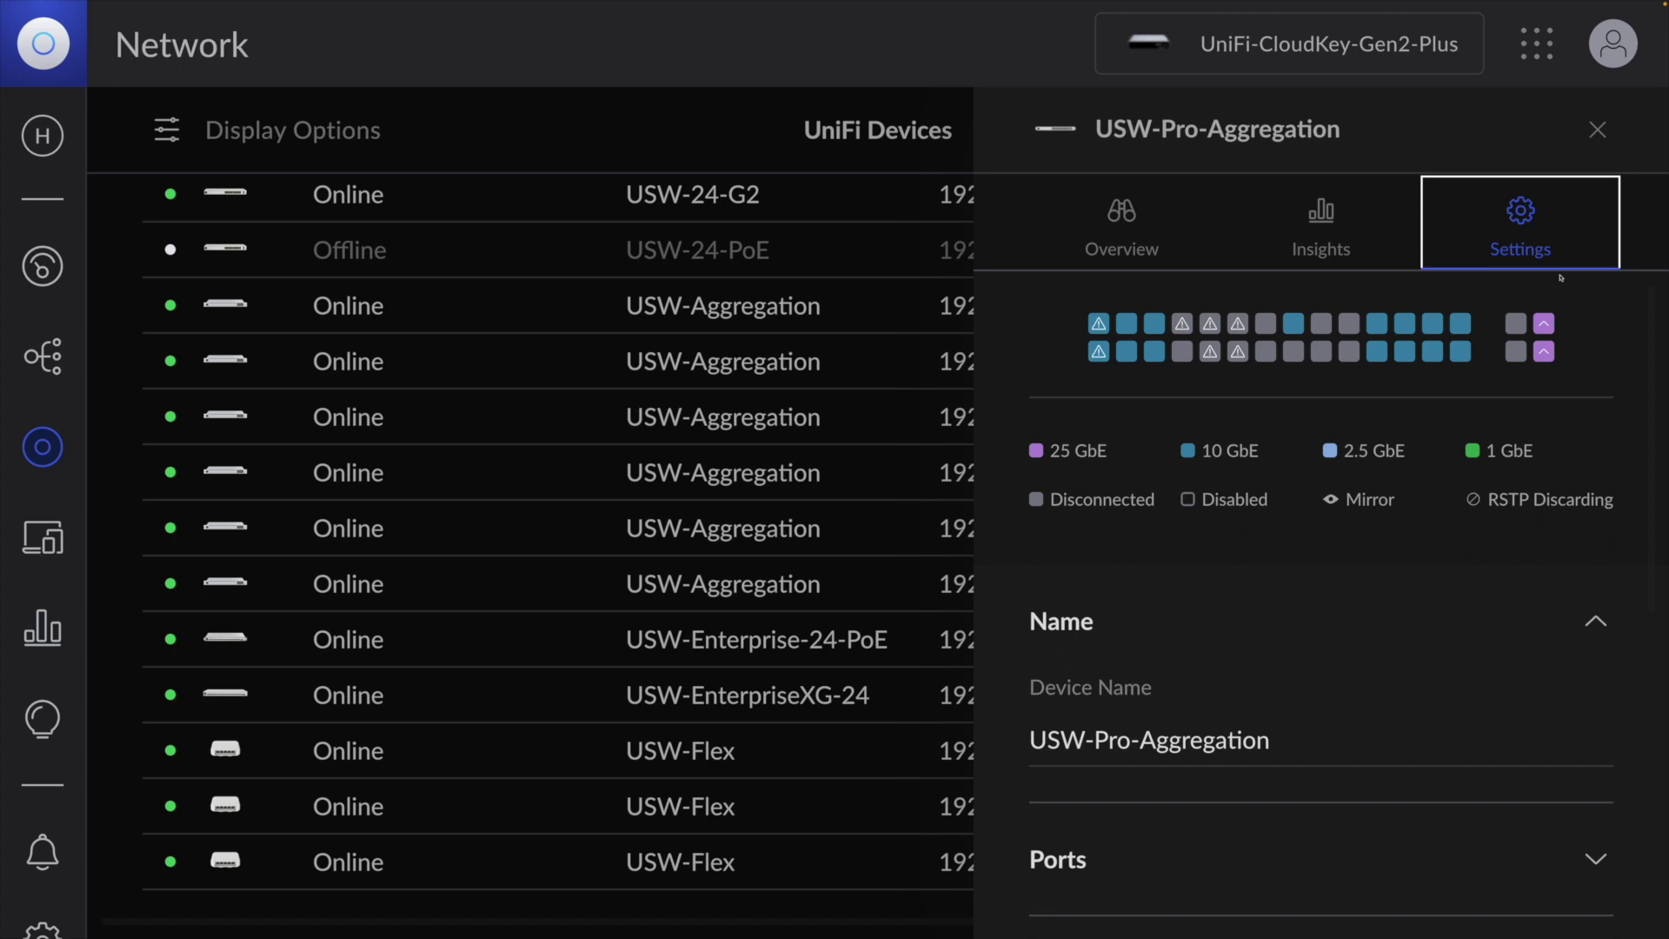
- Enable Jumbo Frames in USW-Pro-Aggregation's service settings in UniFi Network and apply the change
{"action": "scroll", "coordinate": [1556, 295], "scroll_direction": "down", "scroll_amount": 5}
{"action": "left_click", "coordinate": [1557, 571]}
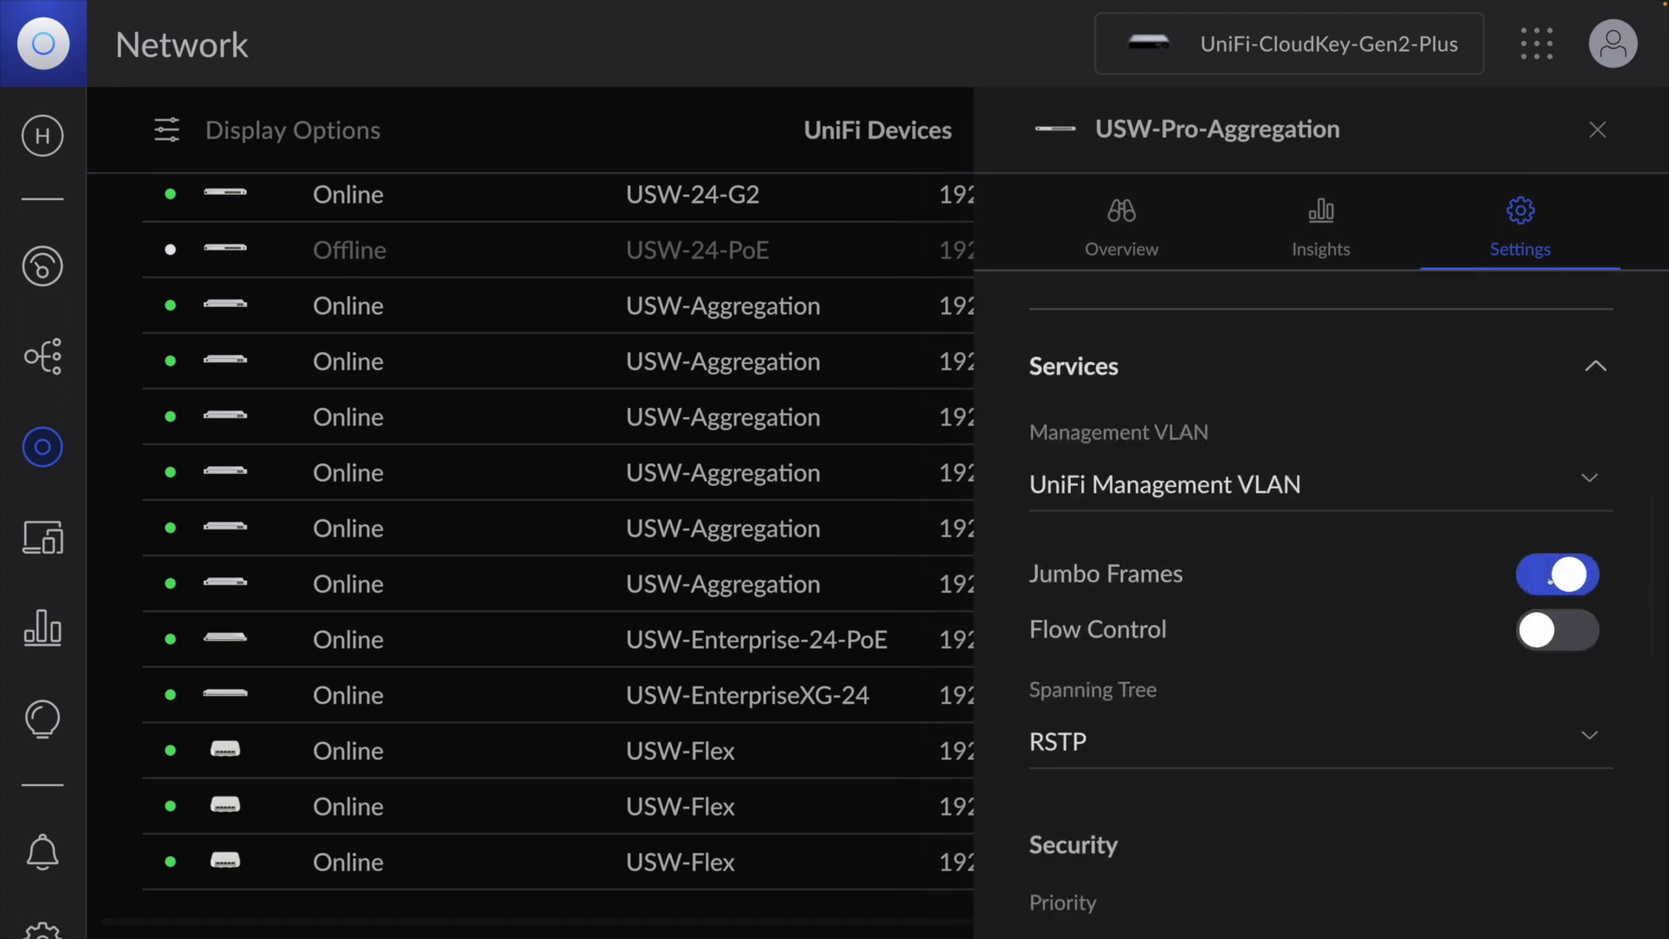
{"action": "scroll", "coordinate": [1503, 661], "scroll_direction": "down", "scroll_amount": 5}
{"action": "scroll", "coordinate": [1526, 830], "scroll_direction": "down", "scroll_amount": 4}
{"action": "left_click", "coordinate": [1504, 859]}
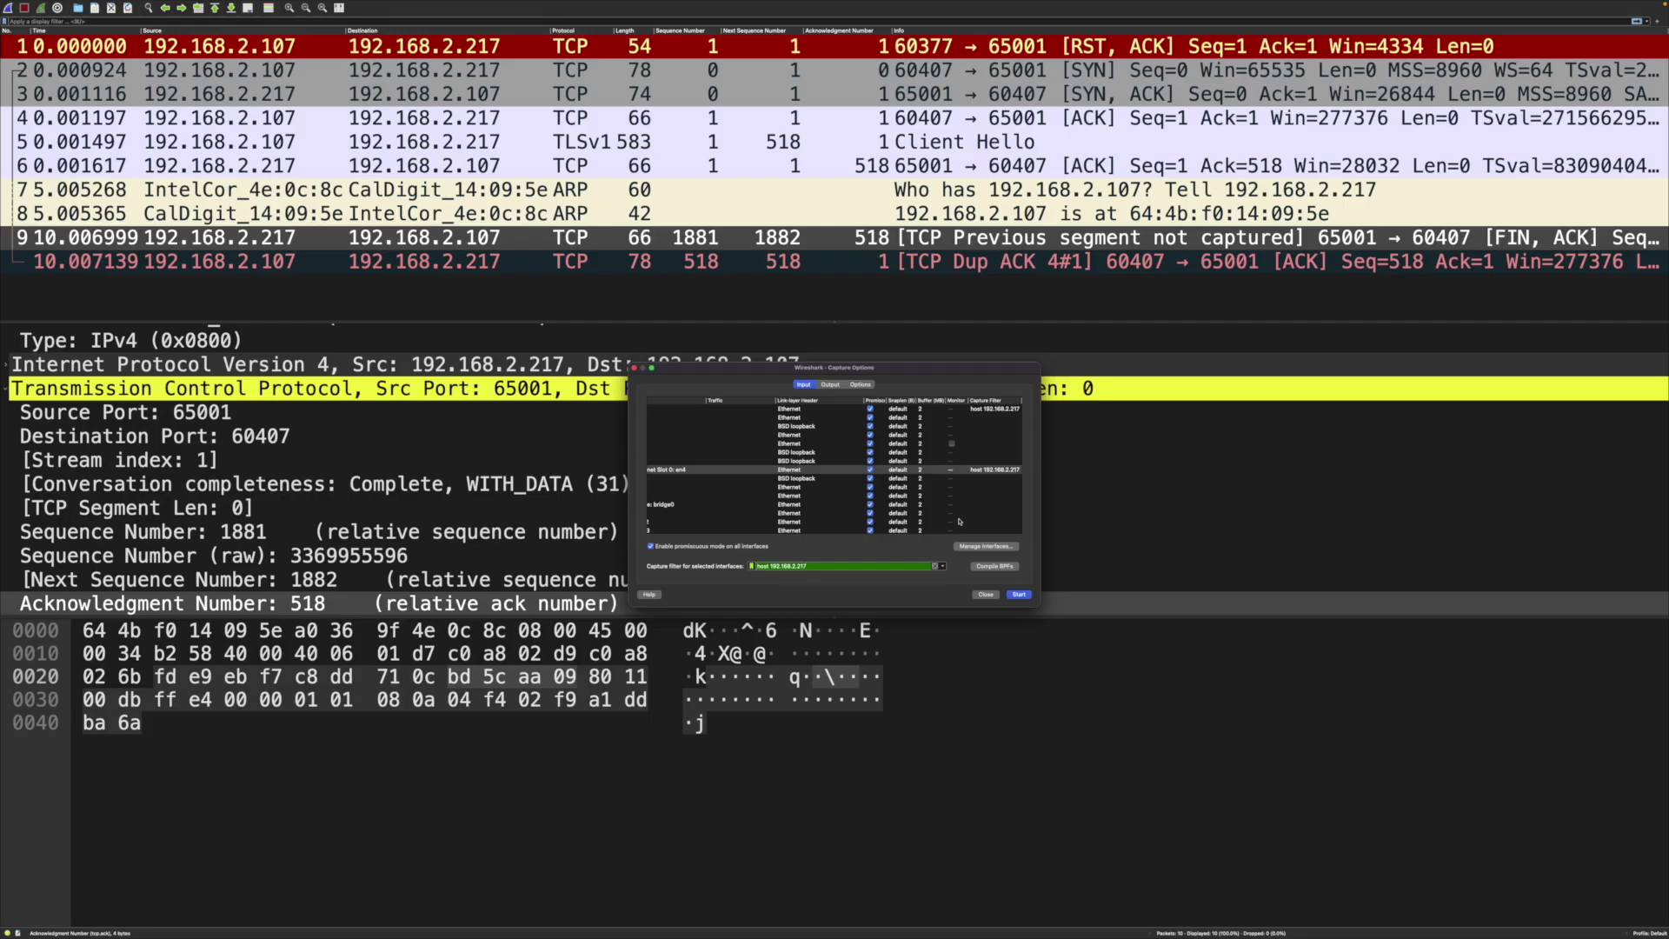
- Record a new Wireshark capture filtered to host 192.168.2.217, continuing without saving the earlier packets, and stop it
{"action": "left_click", "coordinate": [1019, 594]}
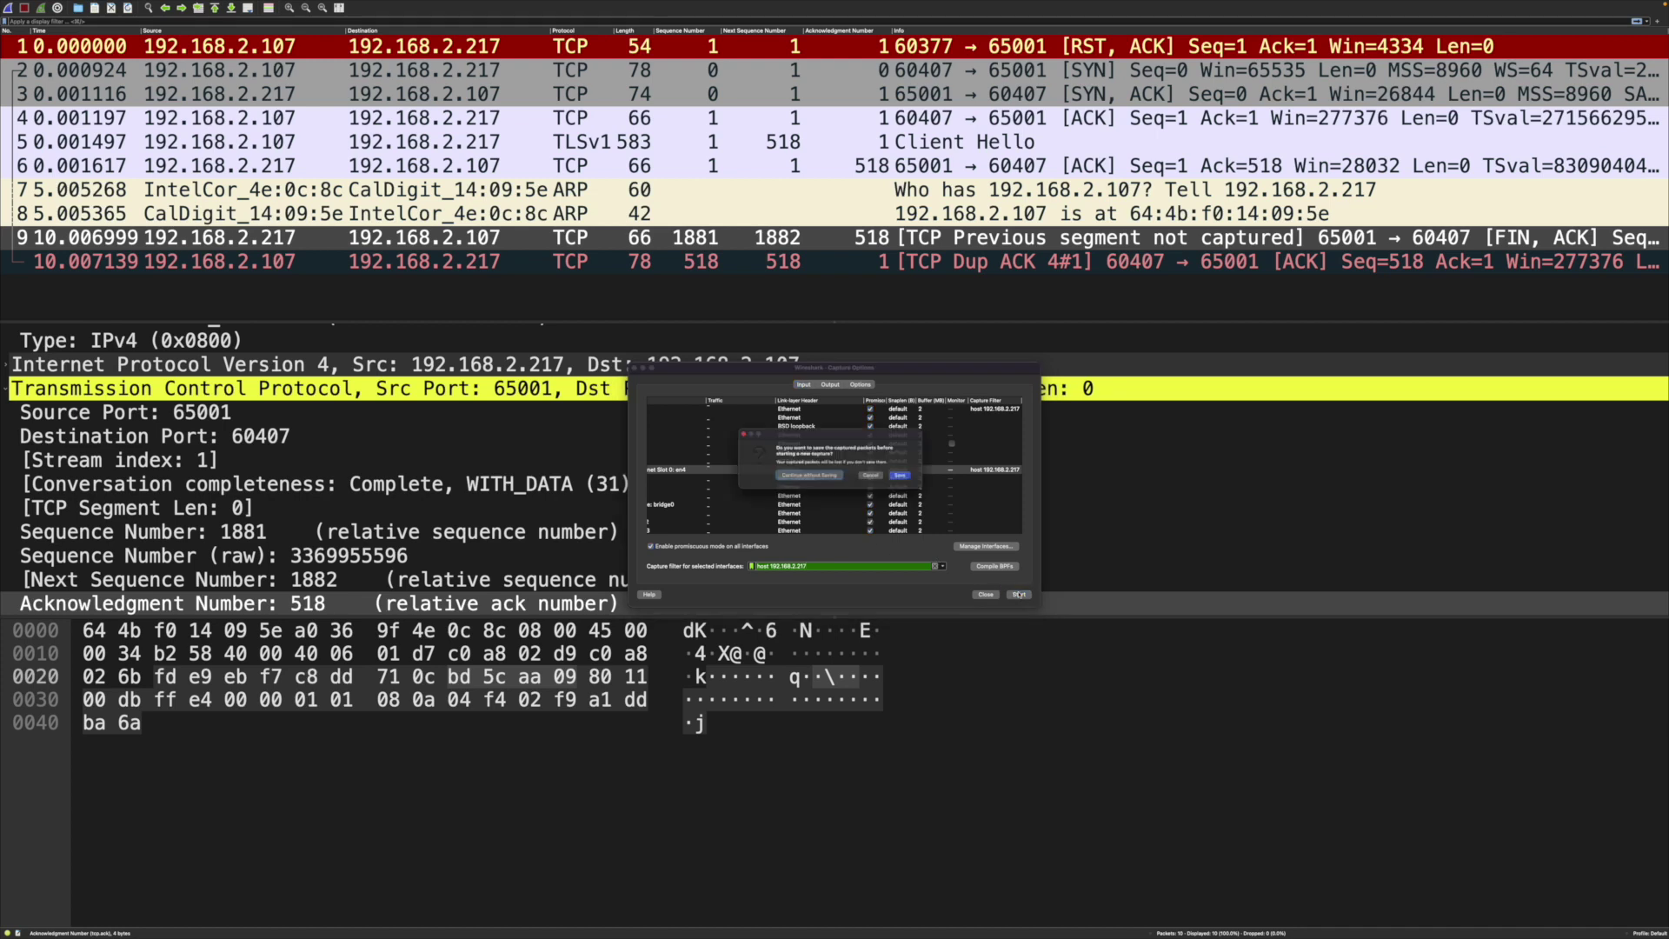
{"action": "left_click", "coordinate": [806, 478]}
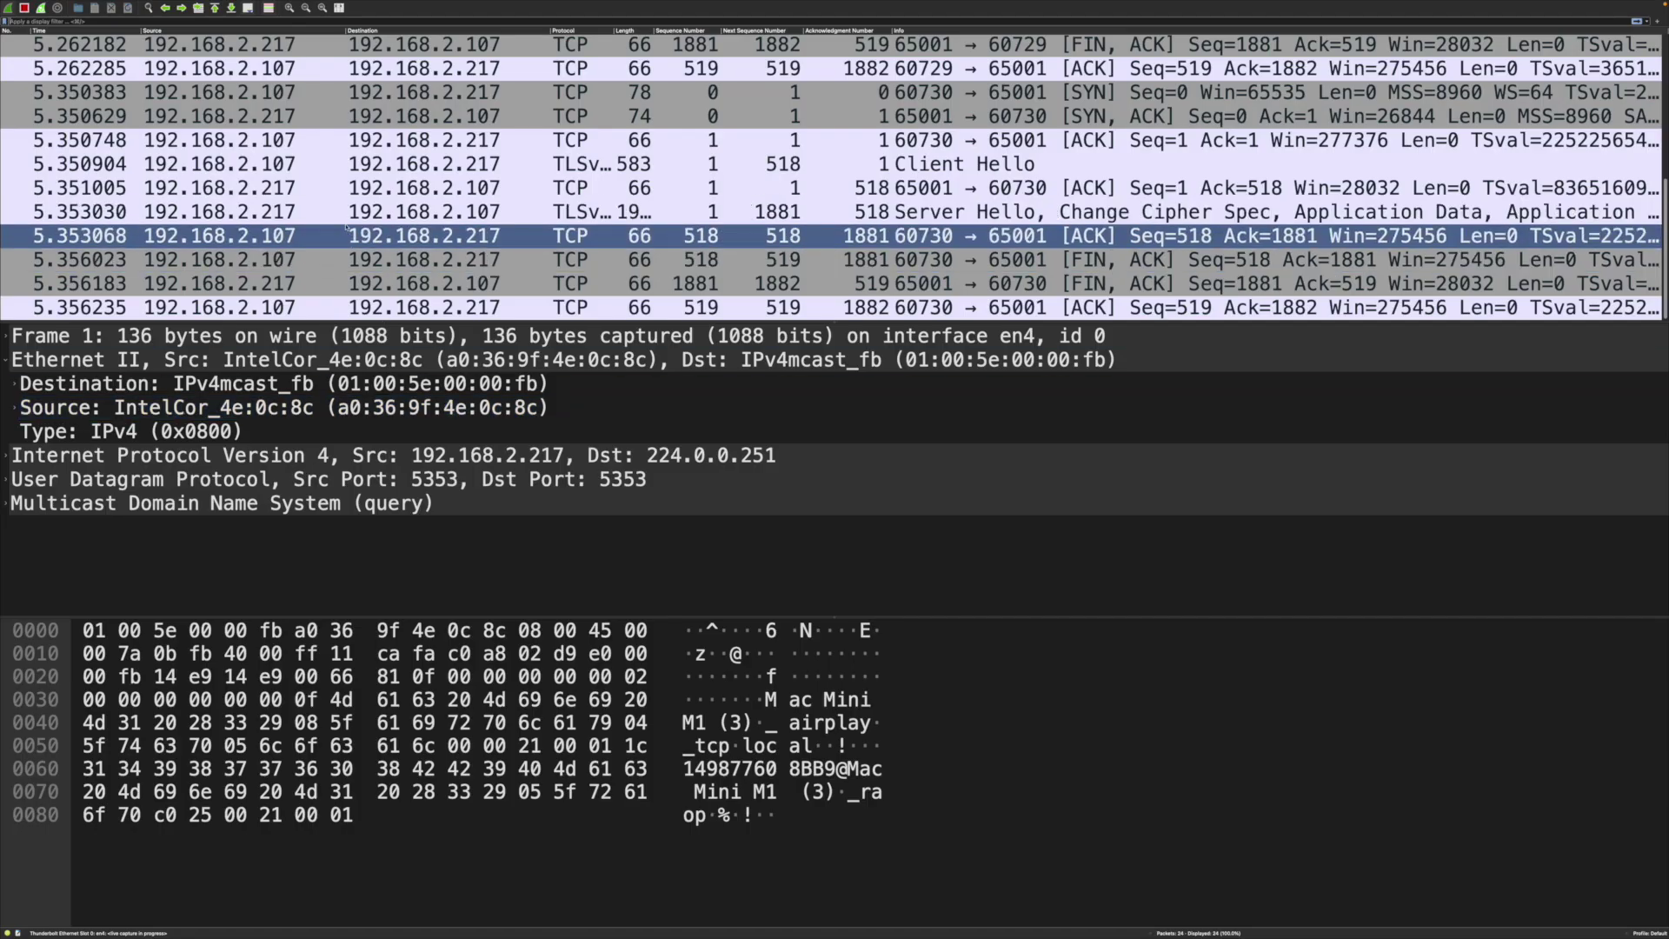
{"action": "left_click", "coordinate": [25, 8]}
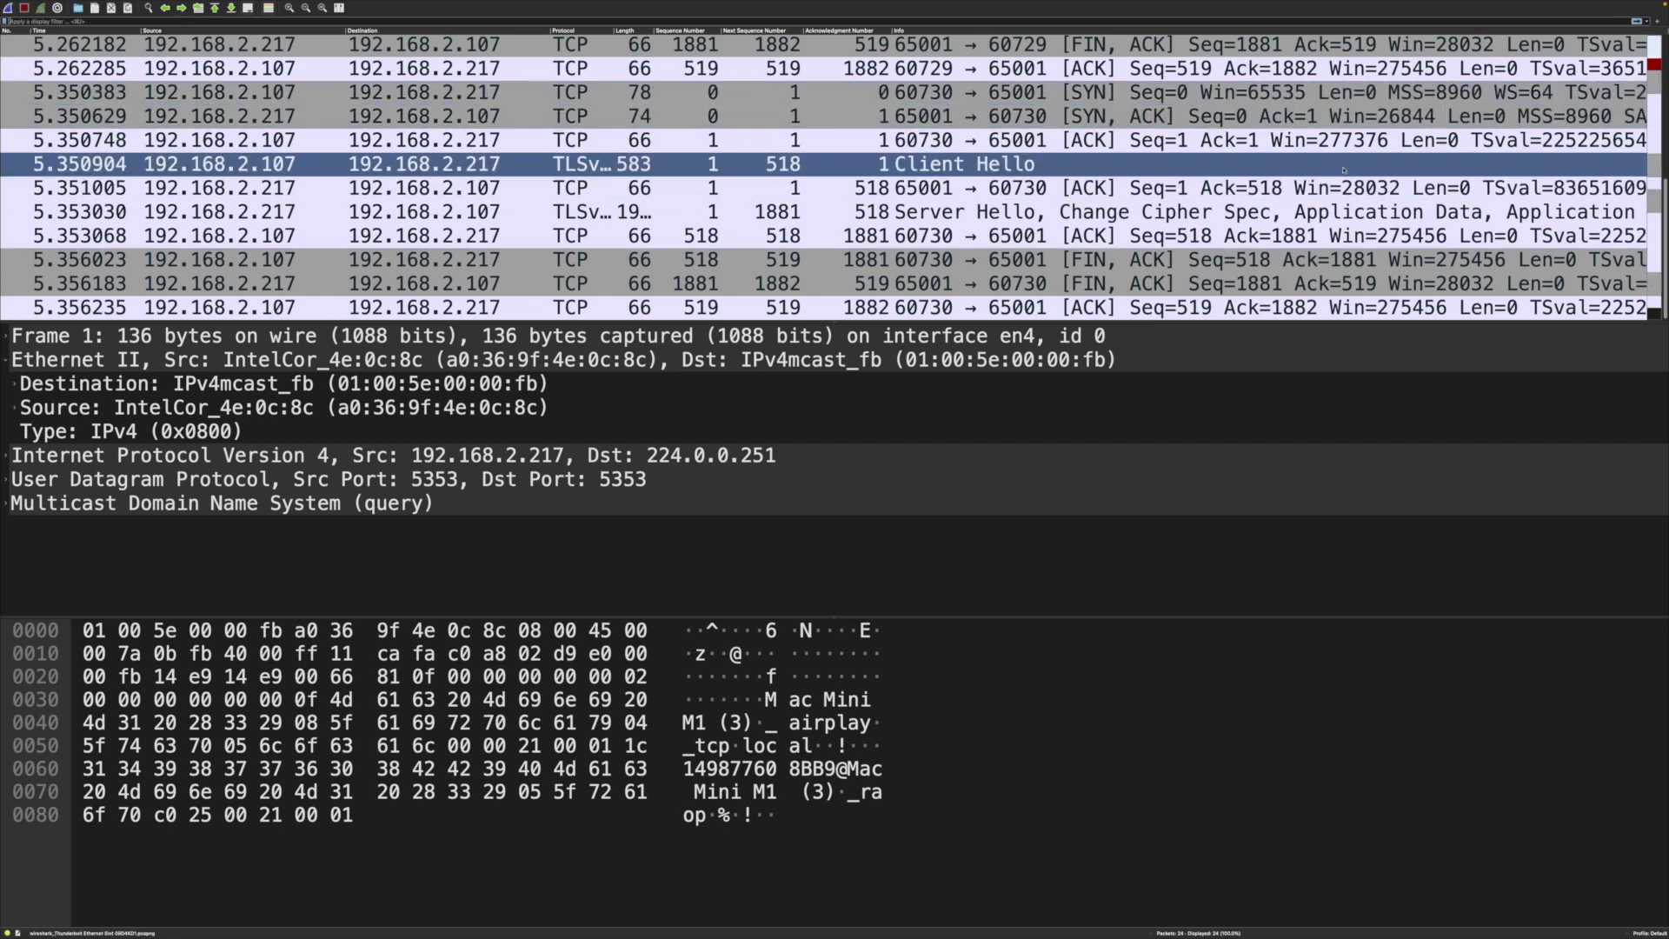
- Examine the Client Hello and Server Hello packets, expanding the Server Hello's IP flags to inspect the fragmentation bits
{"action": "scroll", "coordinate": [684, 217], "scroll_direction": "up", "scroll_amount": 5}
{"action": "left_click", "coordinate": [684, 219]}
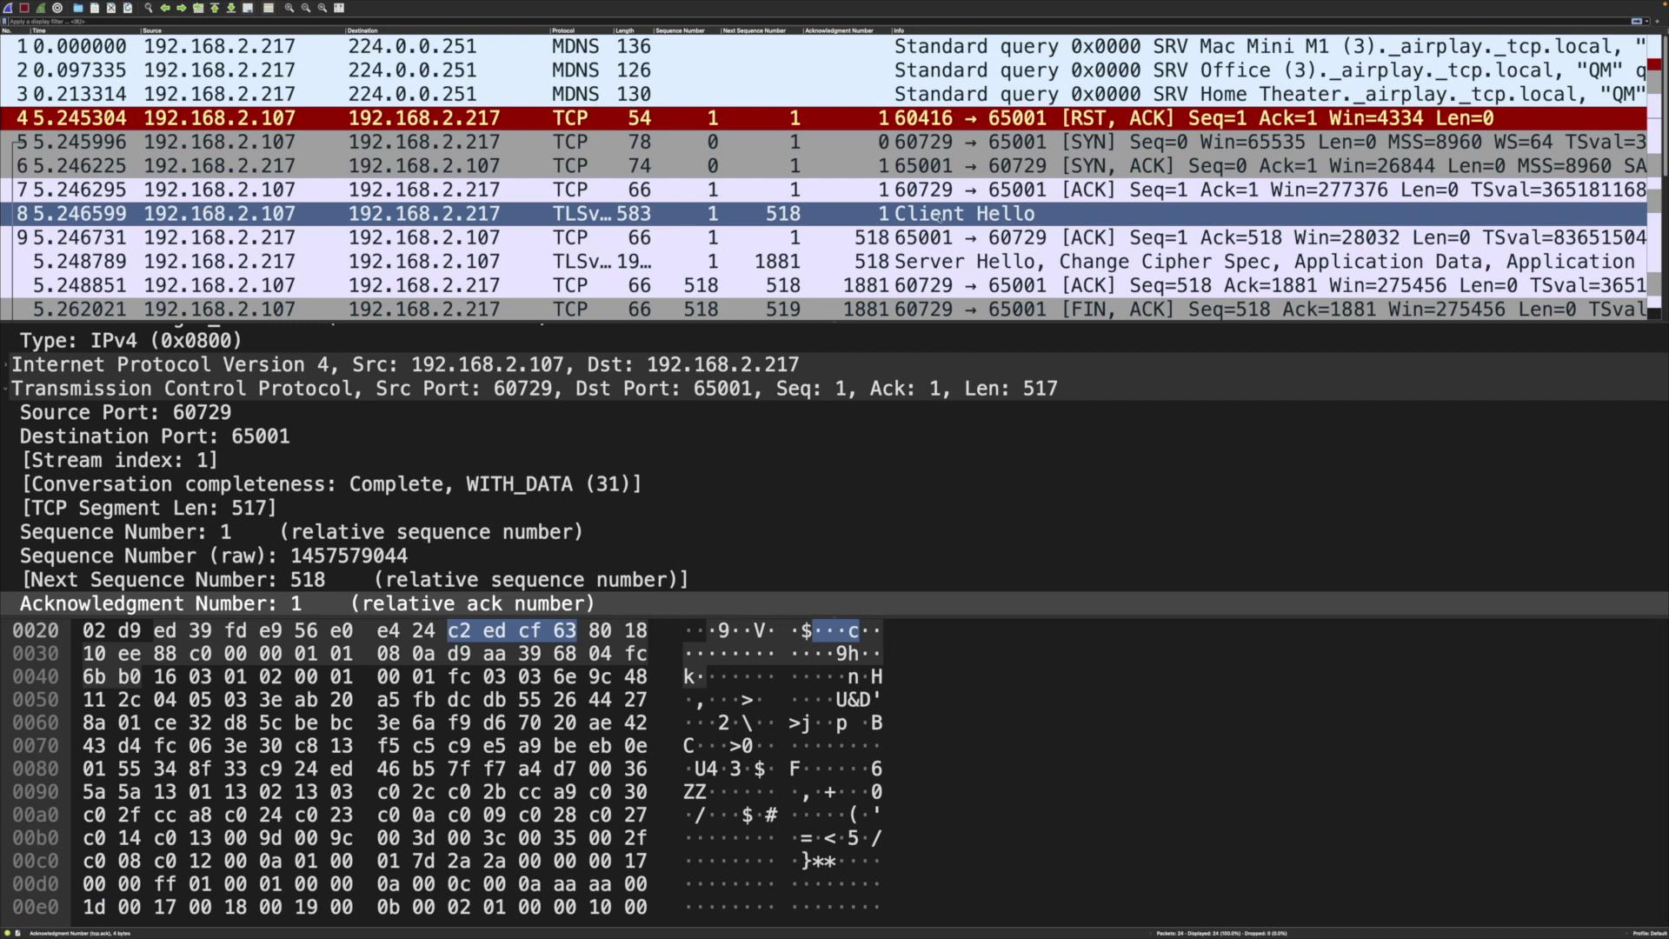
{"action": "scroll", "coordinate": [459, 212], "scroll_direction": "down", "scroll_amount": 2}
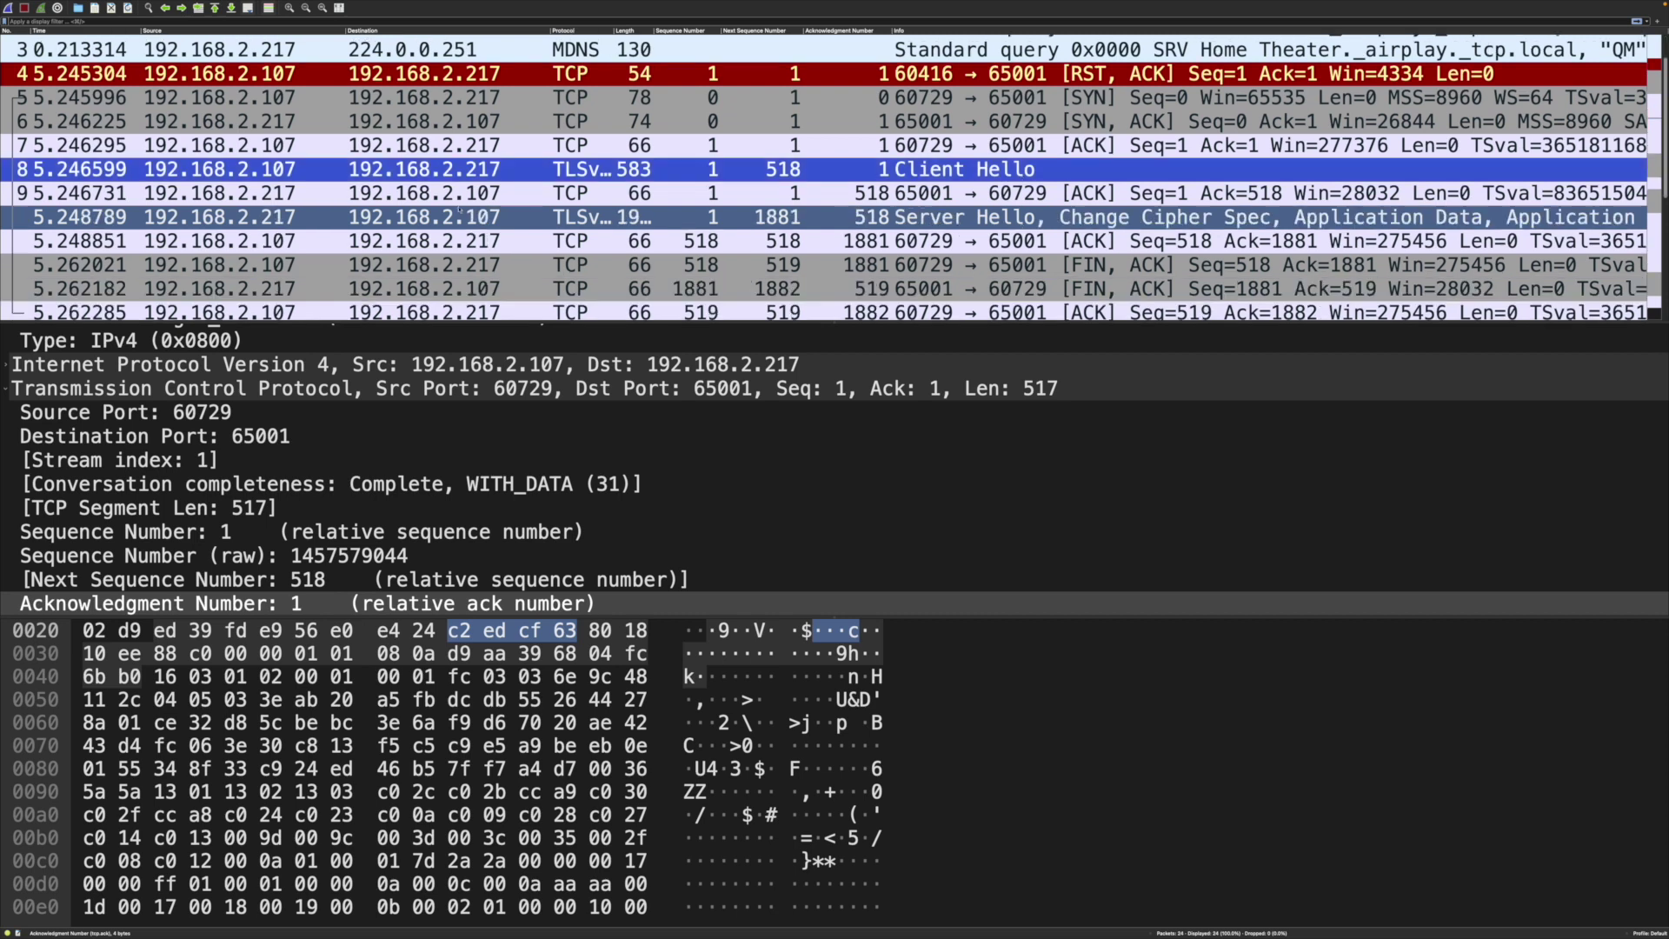
{"action": "left_click", "coordinate": [459, 217]}
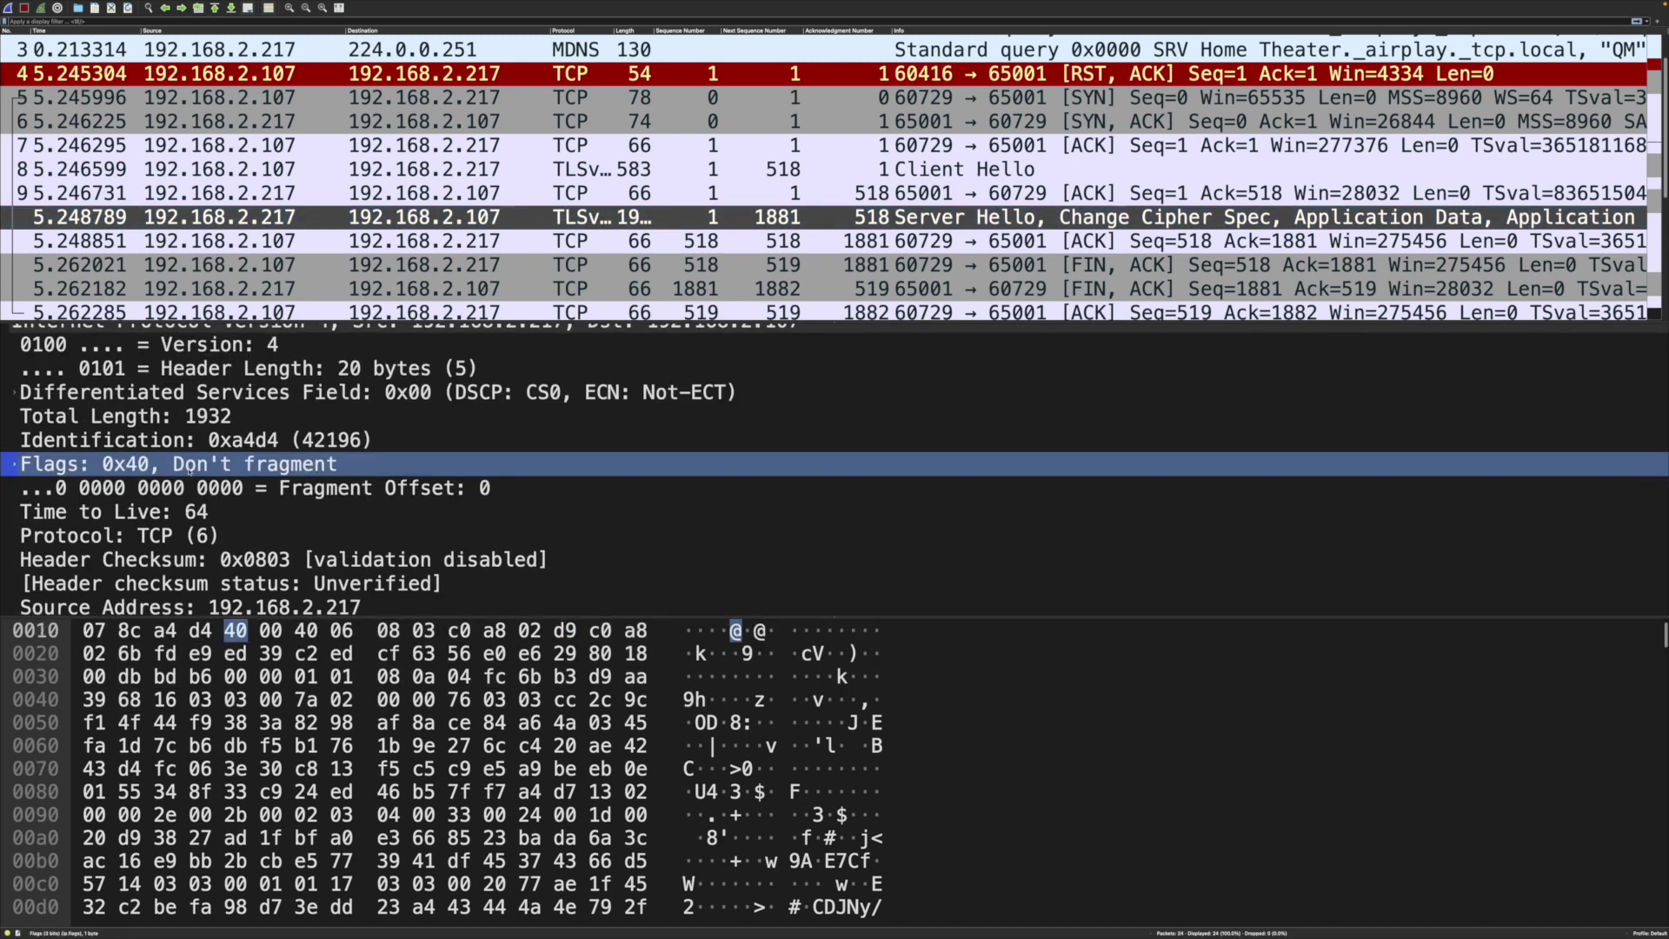
{"action": "double_click", "coordinate": [190, 467]}
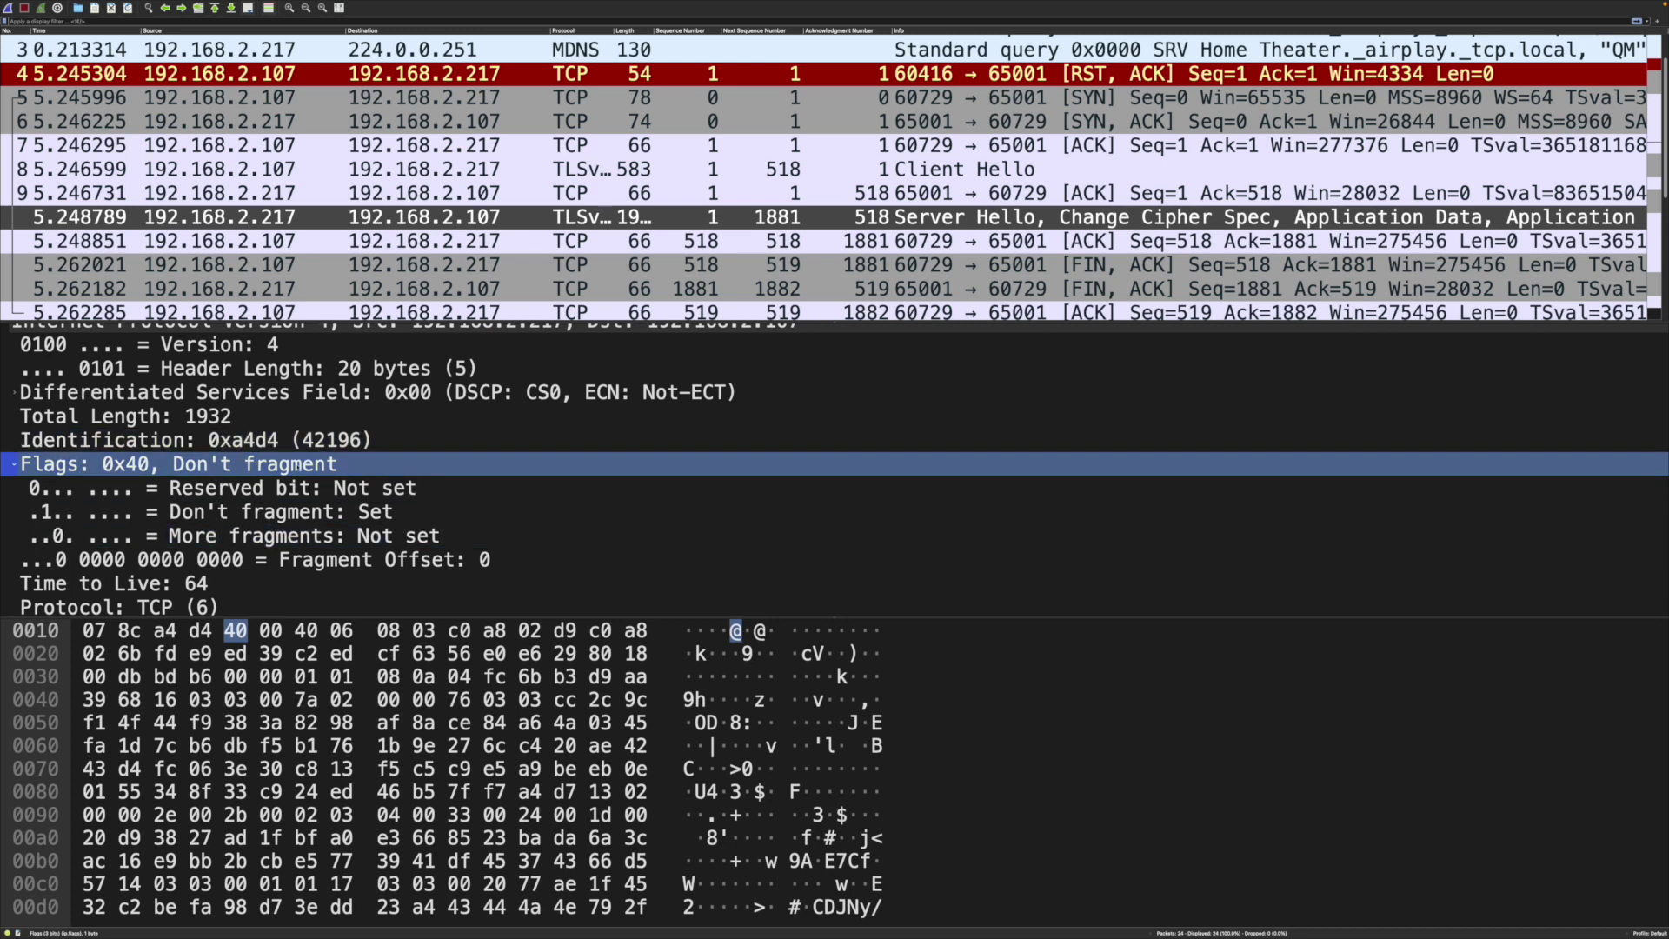
- Examine the Server Hello packet's length alongside its IP flags and Don't fragment bit
{"action": "left_click", "coordinate": [603, 223]}
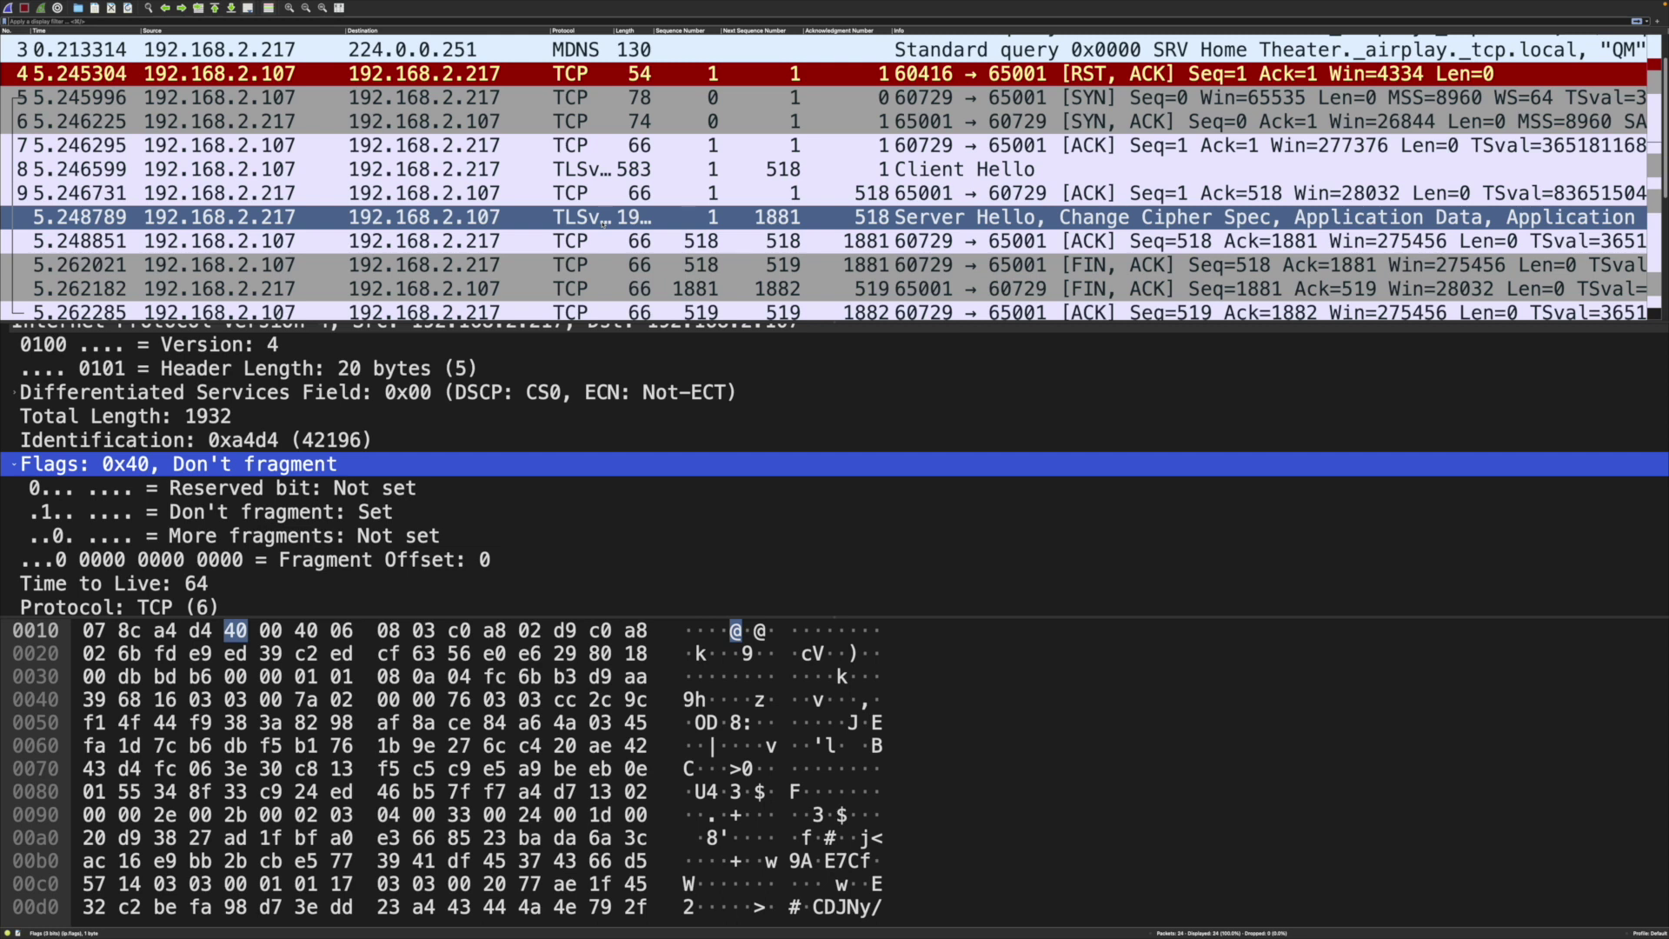
{"action": "left_click", "coordinate": [332, 467]}
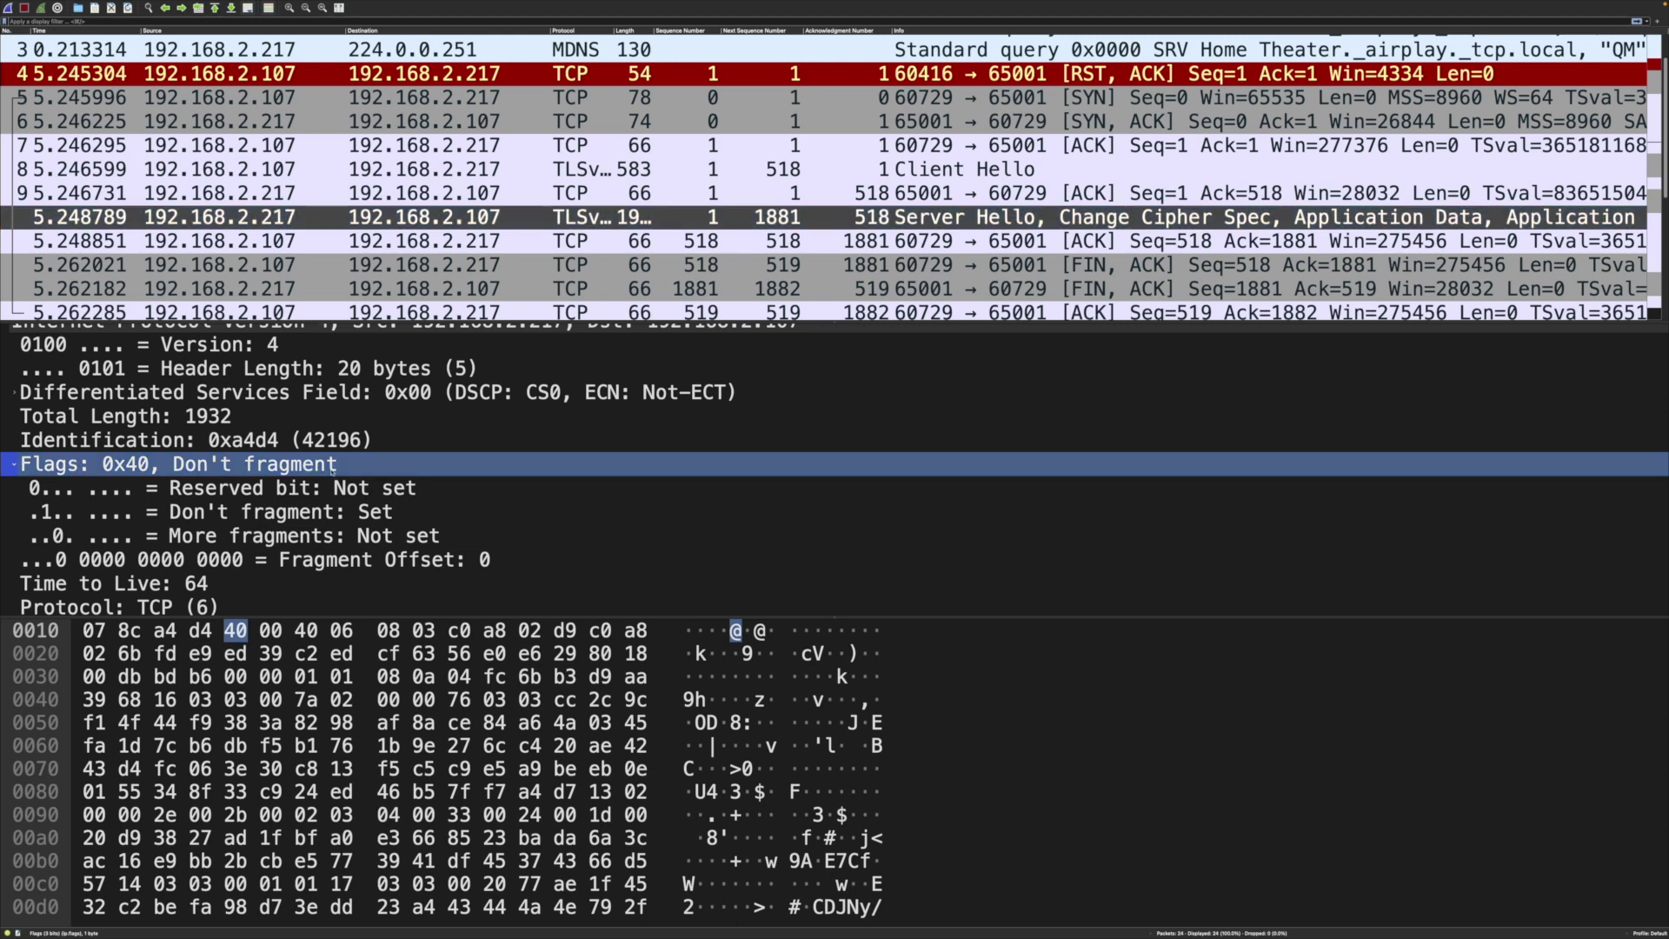
{"action": "left_click", "coordinate": [190, 467]}
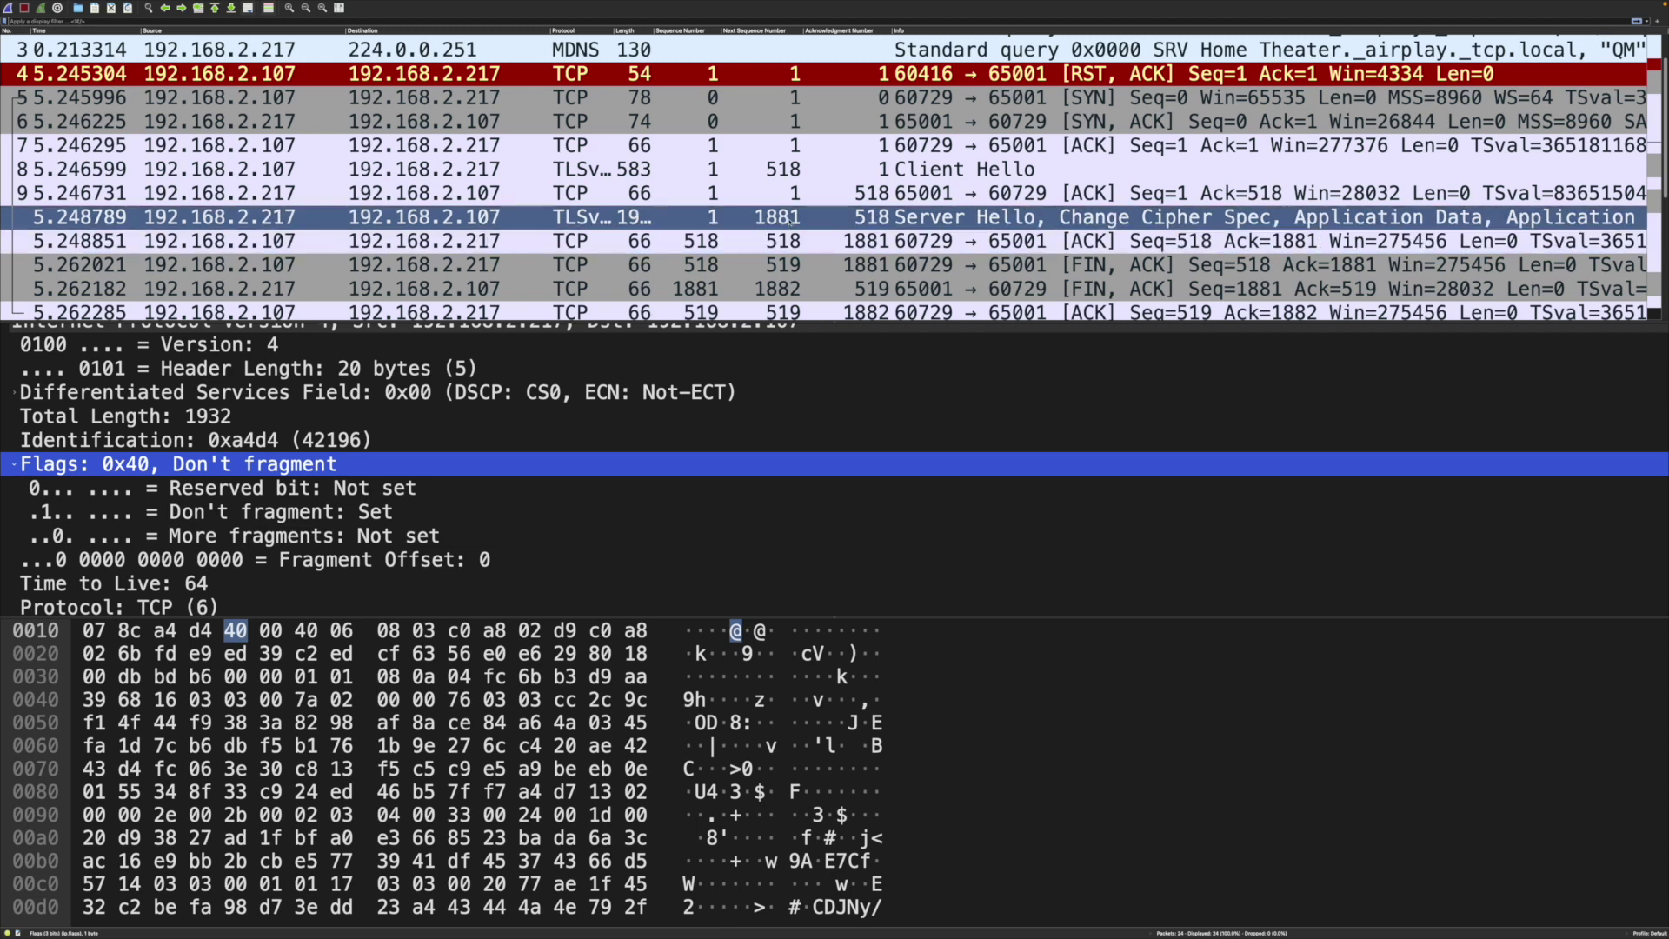
{"action": "left_click", "coordinate": [741, 221]}
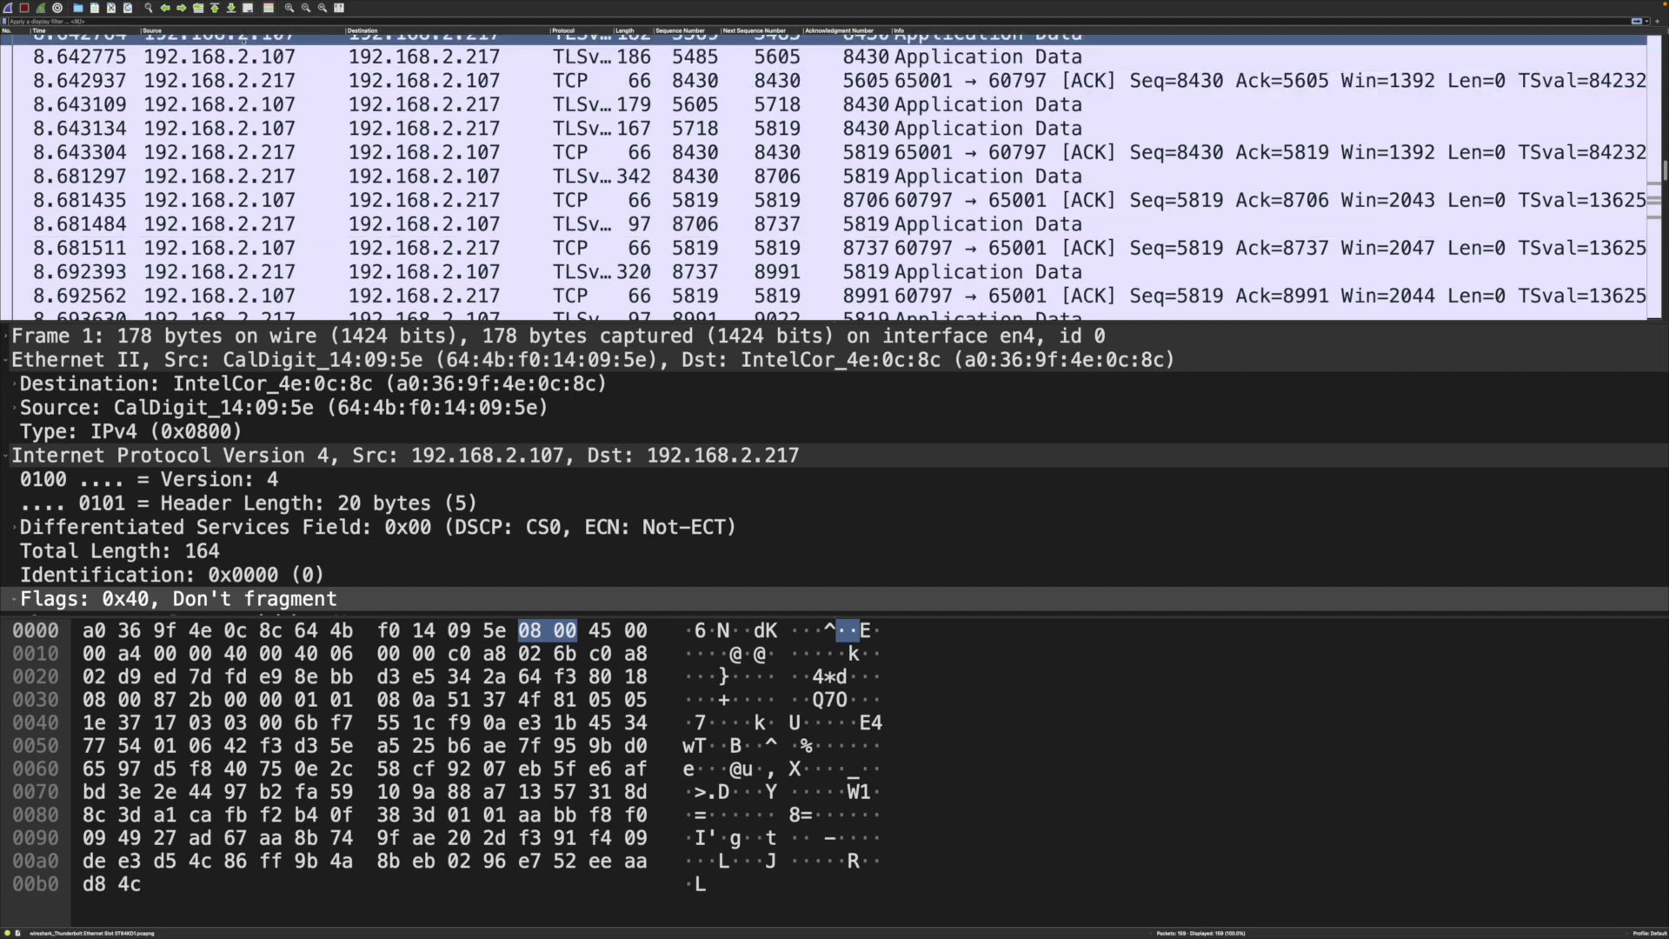
- Start a new Wireshark capture filtered to host 192.168.2.217, continuing without saving the earlier packets
{"action": "left_click", "coordinate": [57, 7]}
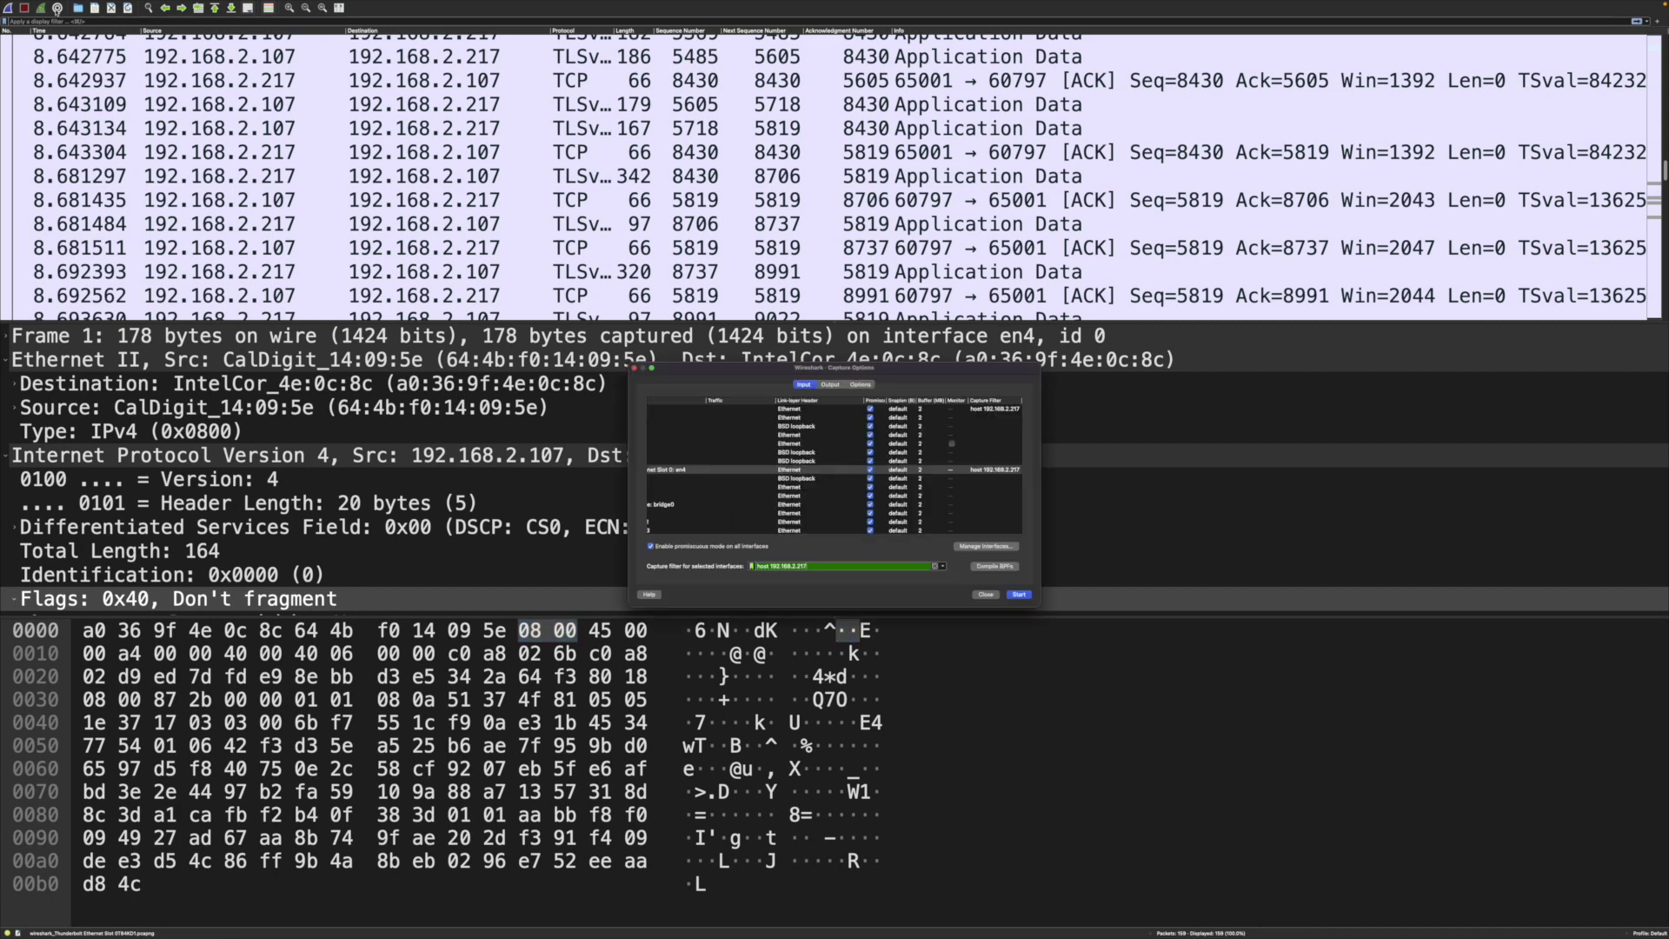
{"action": "left_click", "coordinate": [1018, 595]}
{"action": "left_click", "coordinate": [806, 478]}
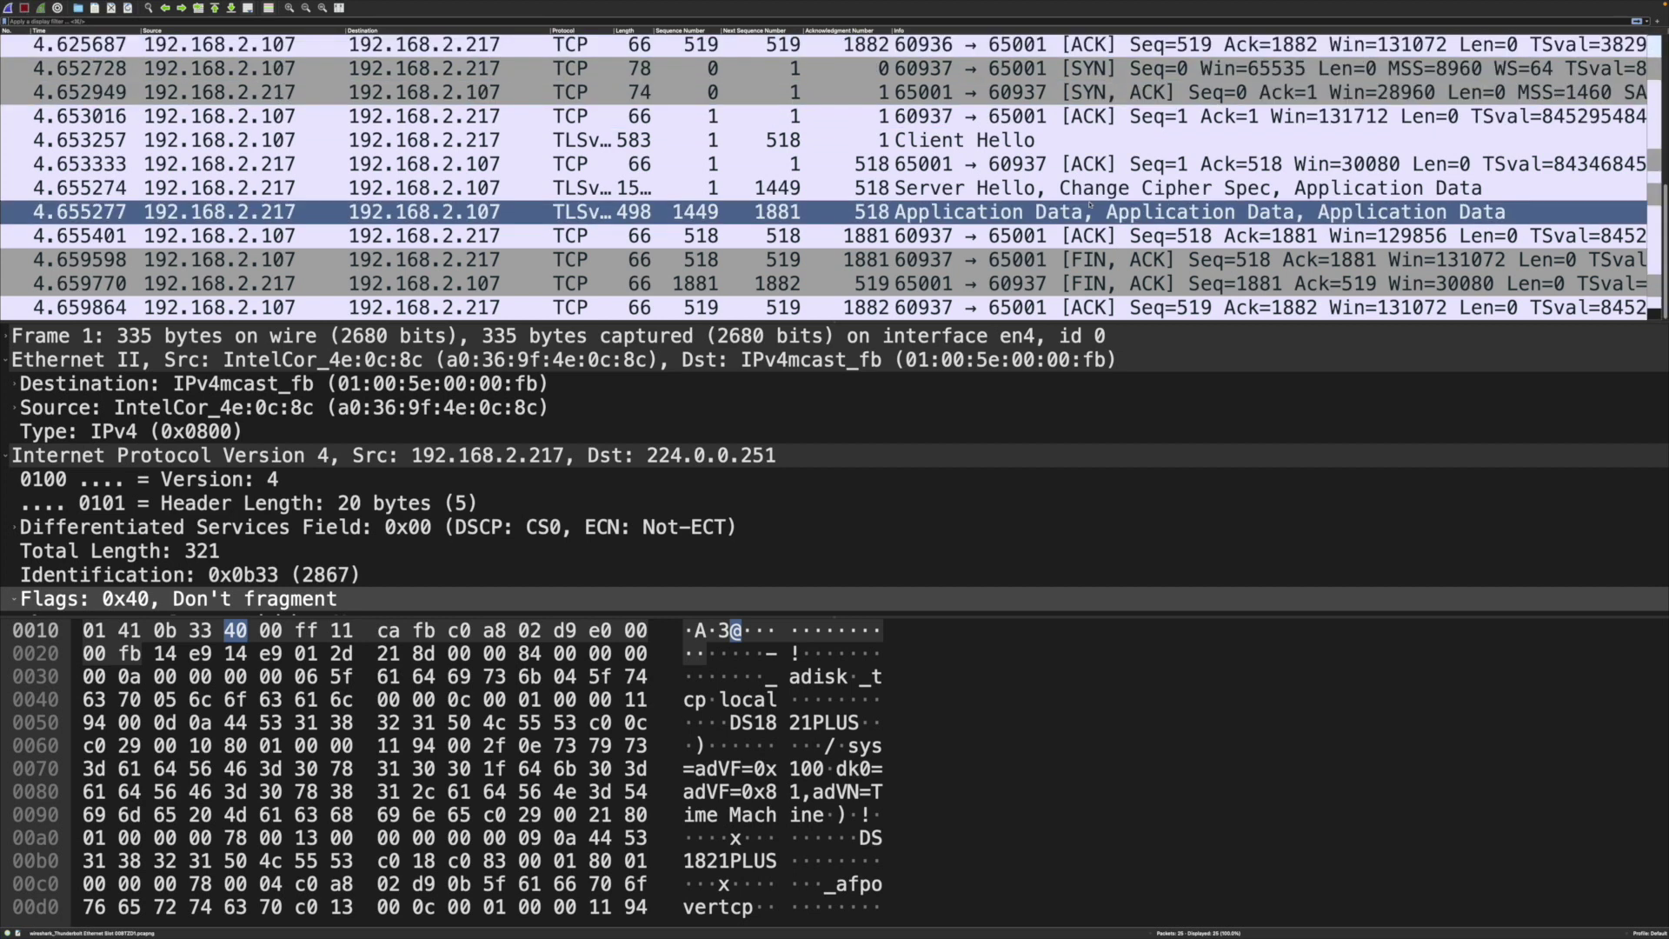
- Examine the Client Hello, ACK, Server Hello and Application Data packets of the first TCP connection in the new capture
{"action": "scroll", "coordinate": [1246, 228], "scroll_direction": "up", "scroll_amount": 5}
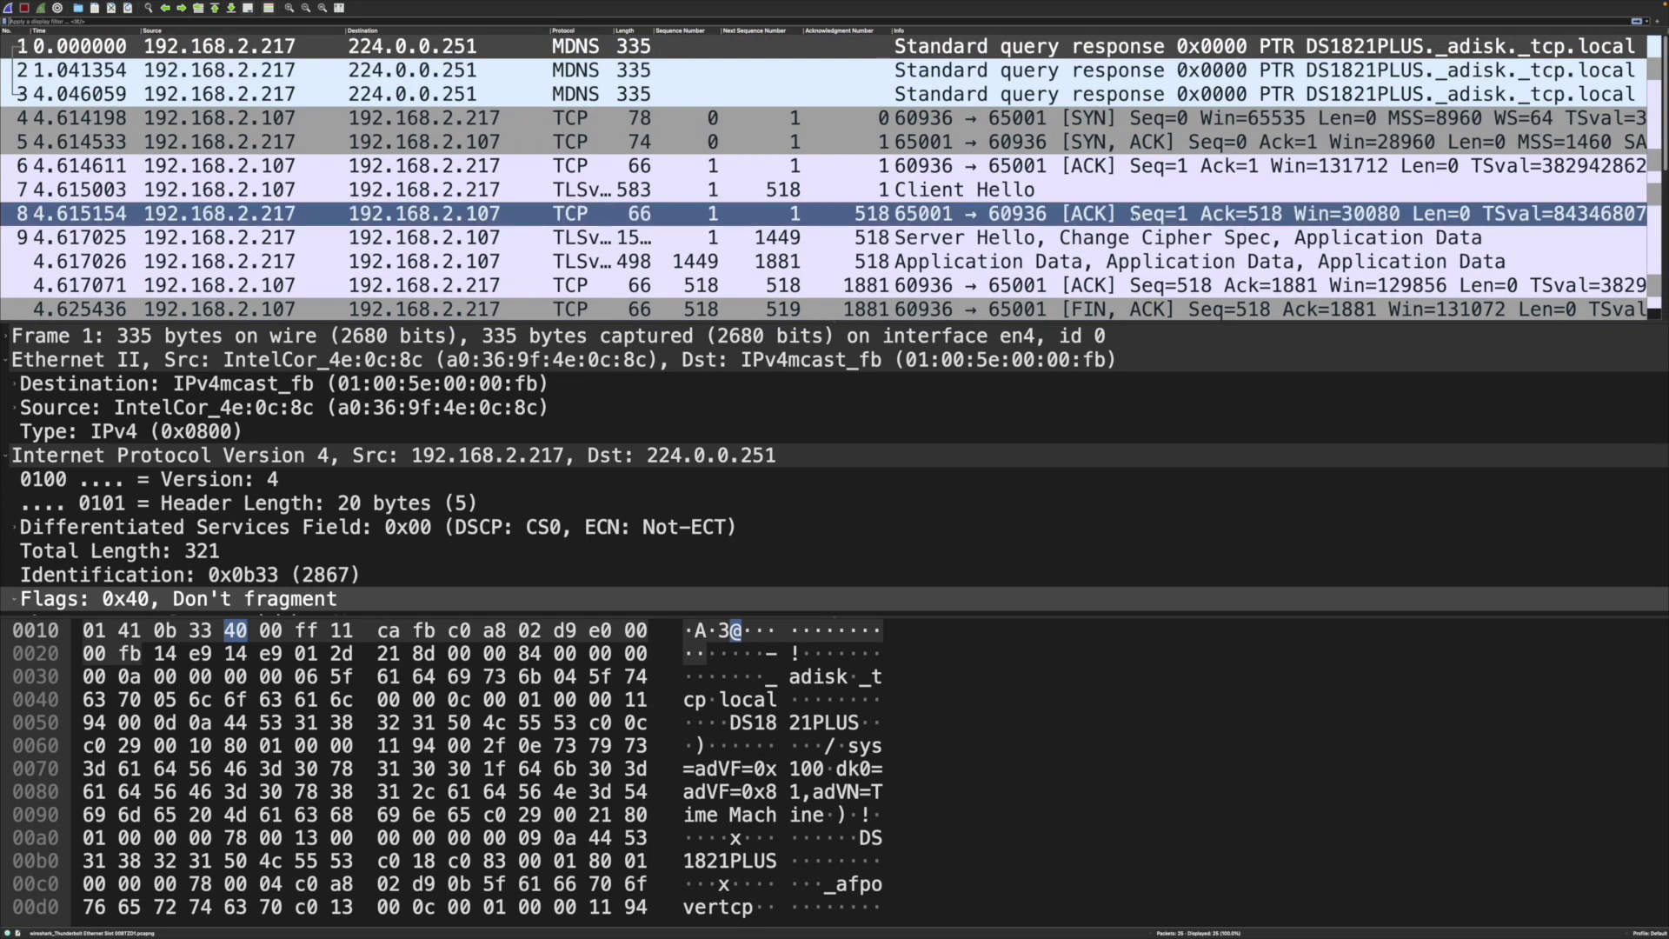
{"action": "left_click", "coordinate": [961, 191]}
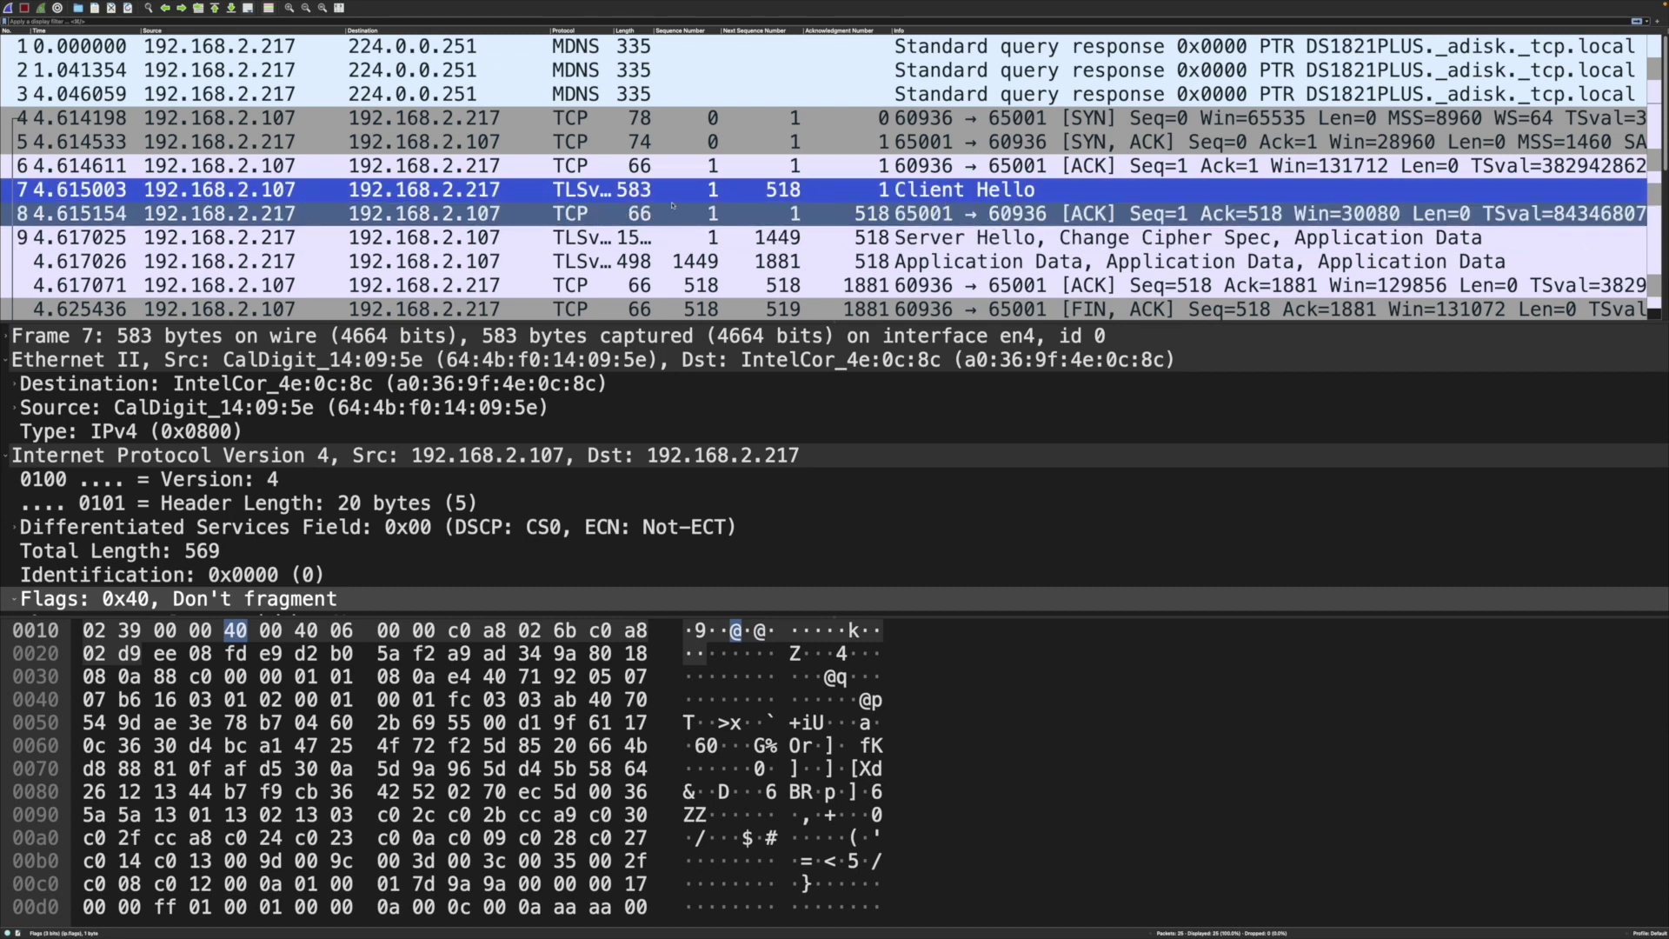
{"action": "left_click", "coordinate": [506, 214]}
{"action": "left_click", "coordinate": [591, 240]}
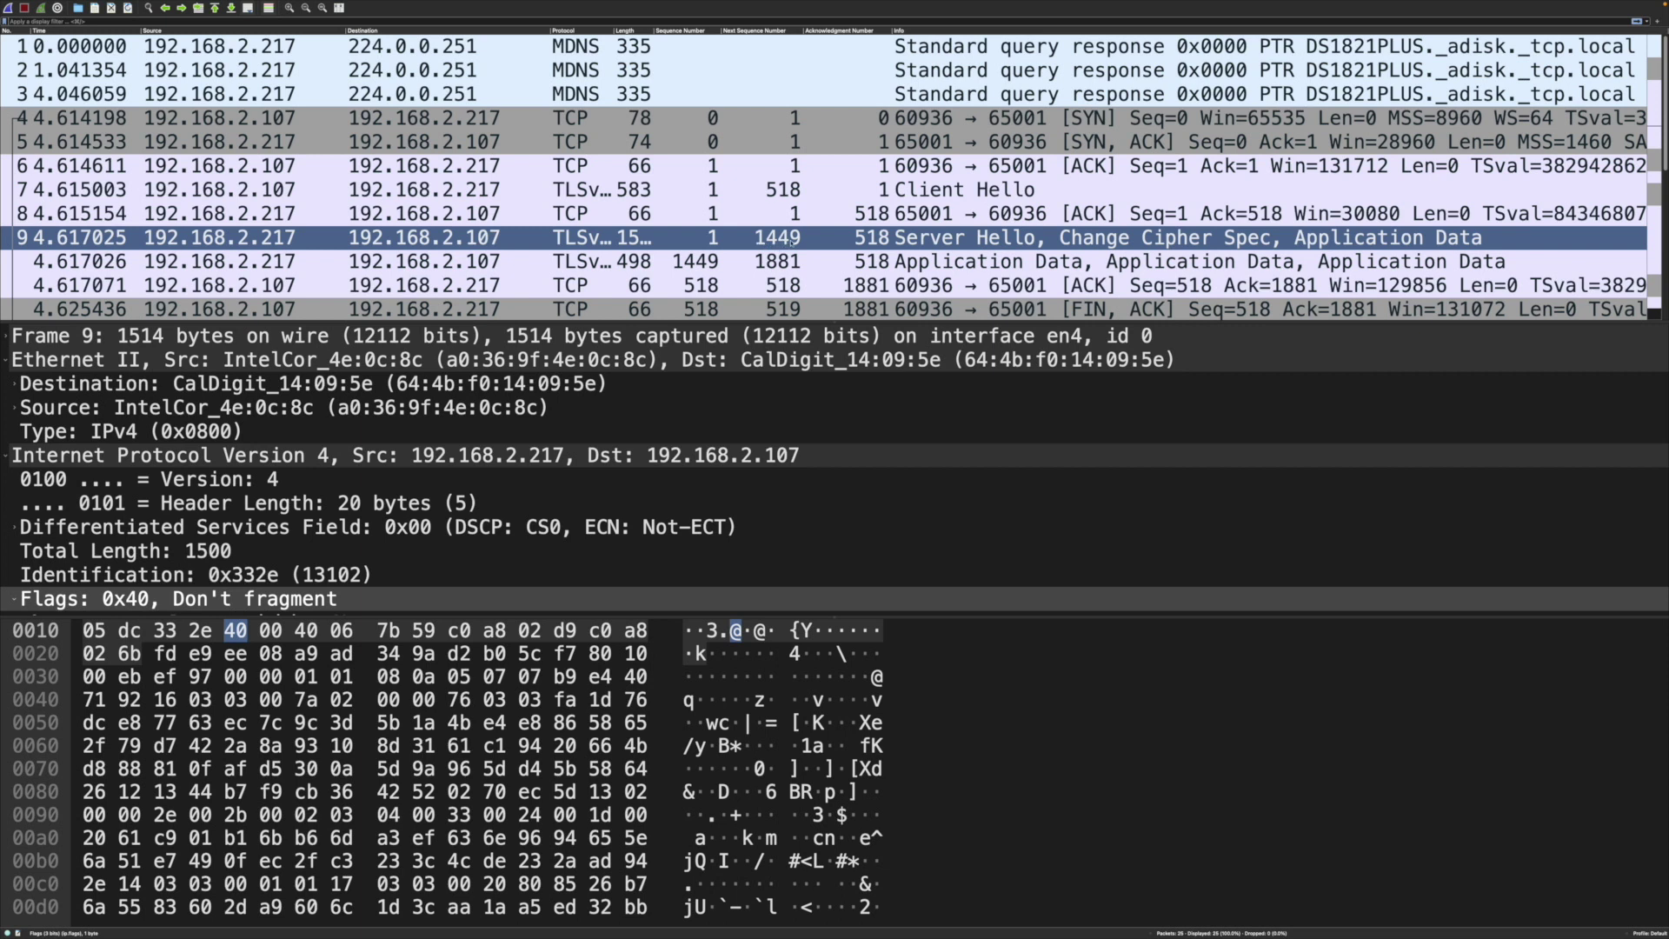
{"action": "left_click", "coordinate": [706, 262]}
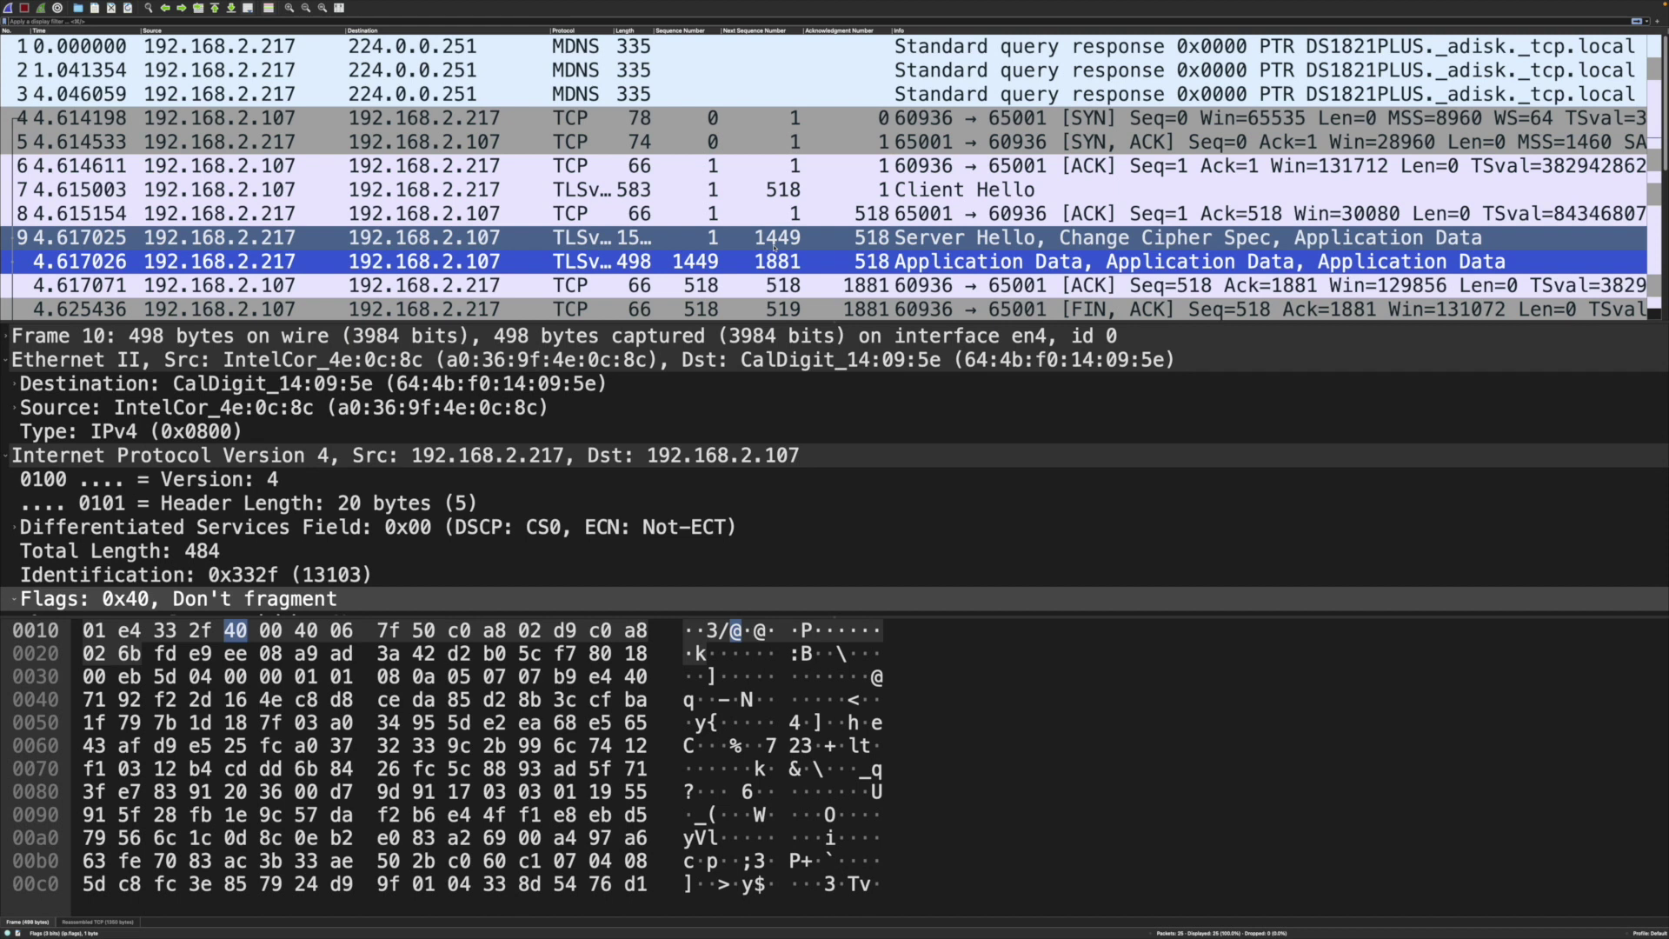
- Inspect the Server Hello's IP fragmentation flags and compare its sequence numbers with those of the following Application Data packet
{"action": "left_click", "coordinate": [774, 246]}
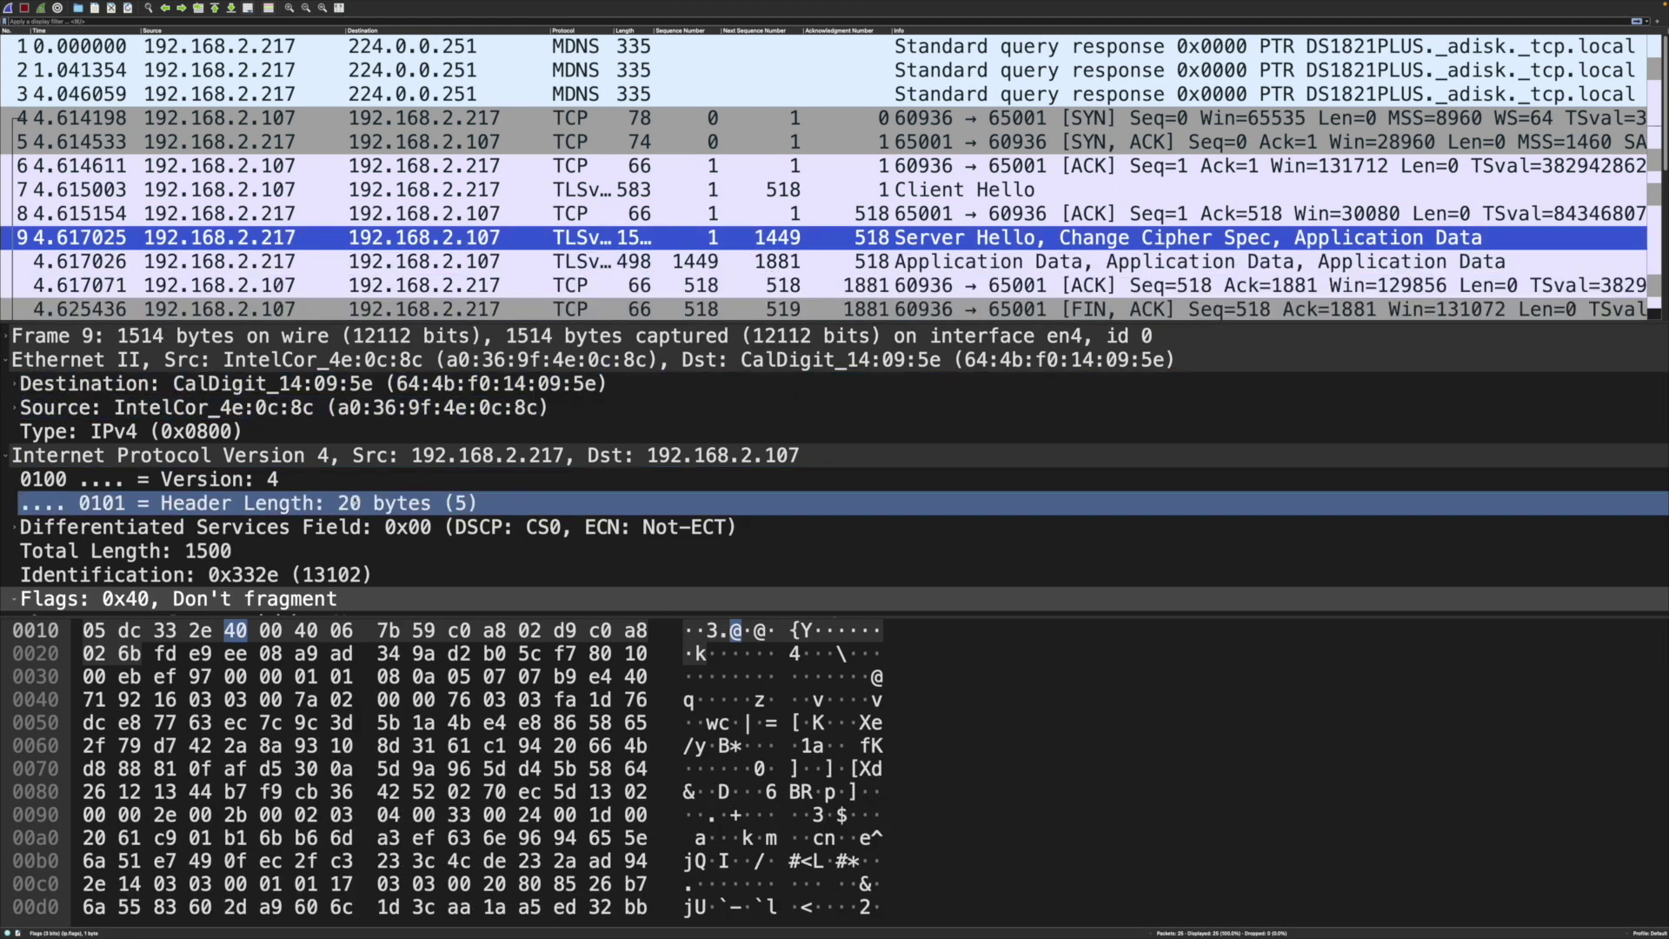
{"action": "scroll", "coordinate": [270, 477], "scroll_direction": "down", "scroll_amount": 2}
{"action": "scroll", "coordinate": [270, 476], "scroll_direction": "down", "scroll_amount": 2}
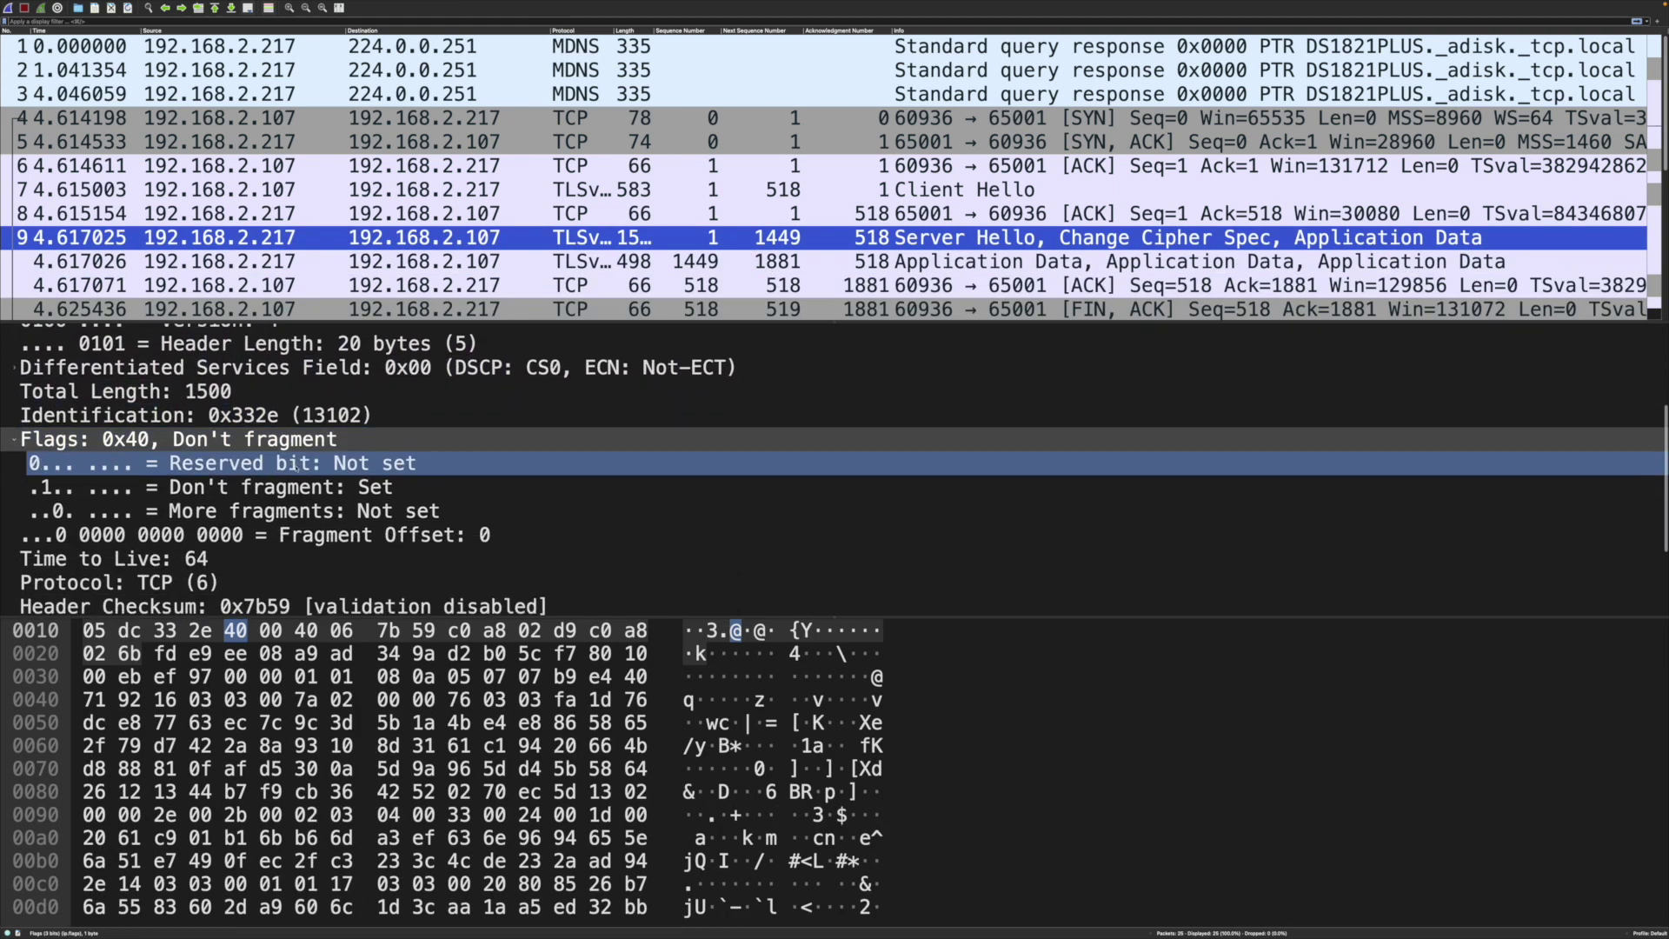
{"action": "left_click", "coordinate": [188, 444]}
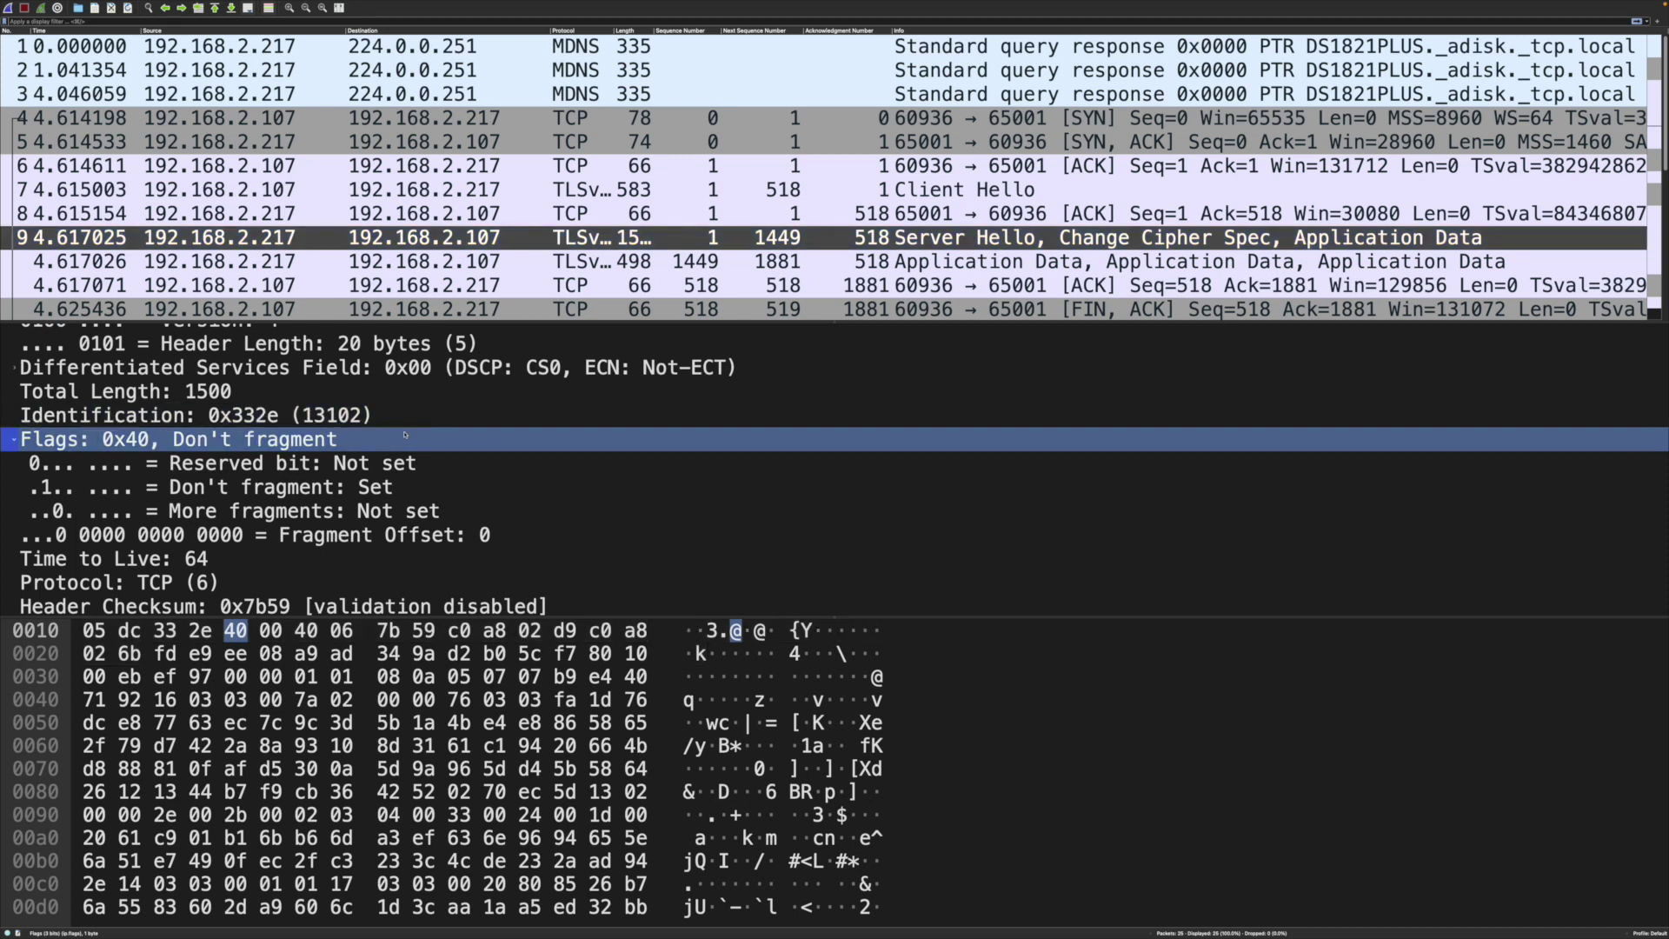
{"action": "left_click", "coordinate": [758, 242]}
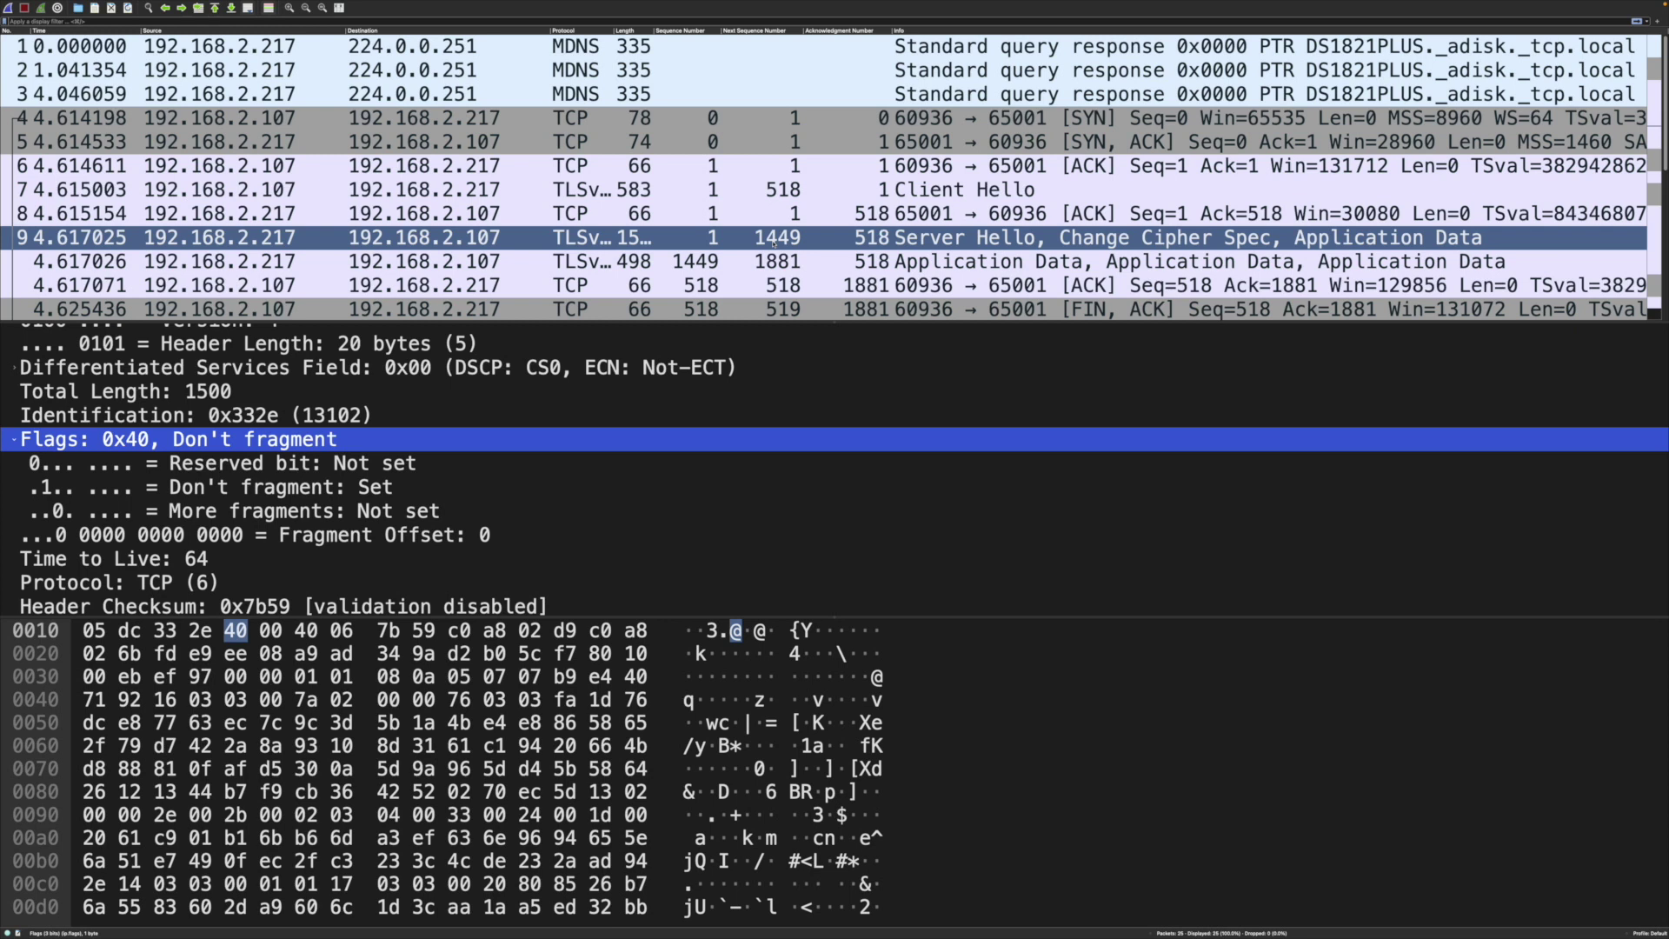
{"action": "left_click", "coordinate": [729, 263]}
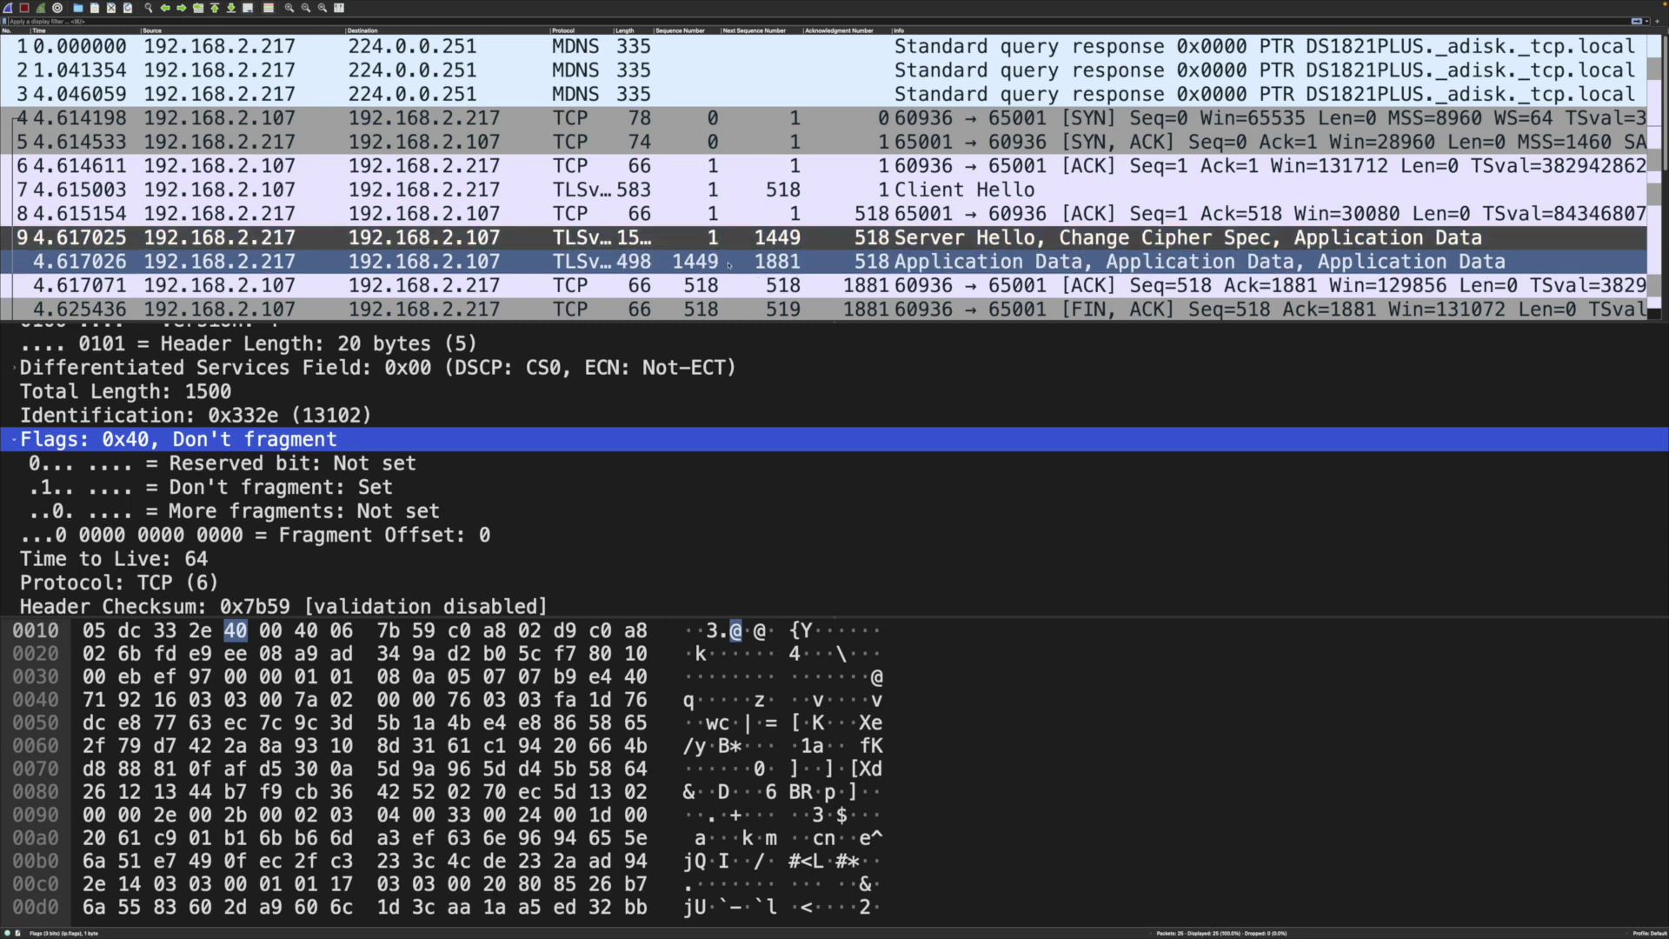